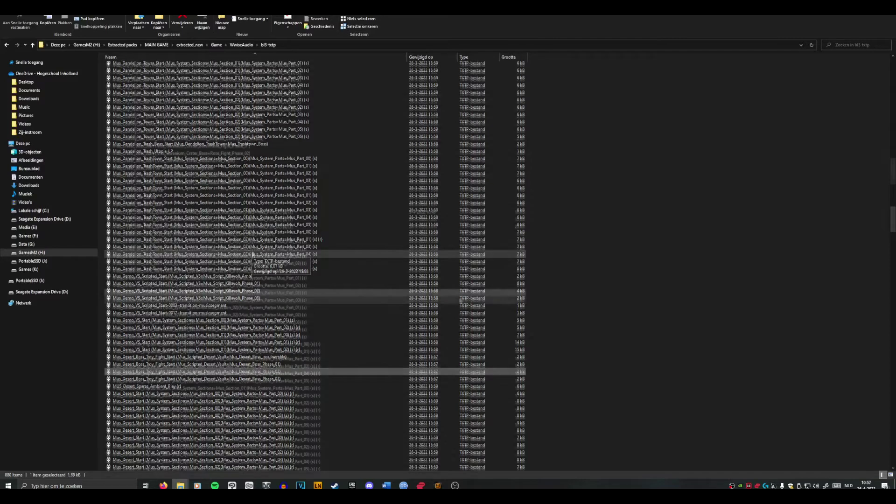
Step: Play the Mus_Credits_GirlOnFire file from the bl3-txtp folder to hear the extracted track, and close the player
scroll(187, 234, up, 3)
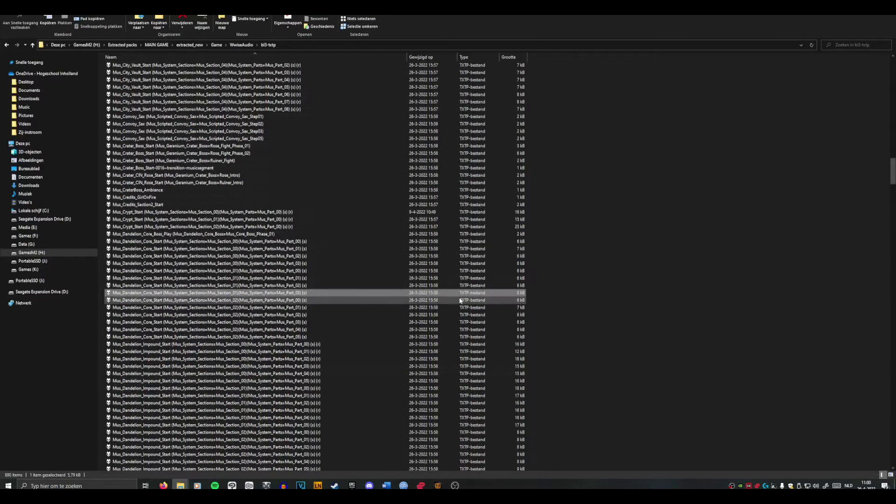
click(162, 205)
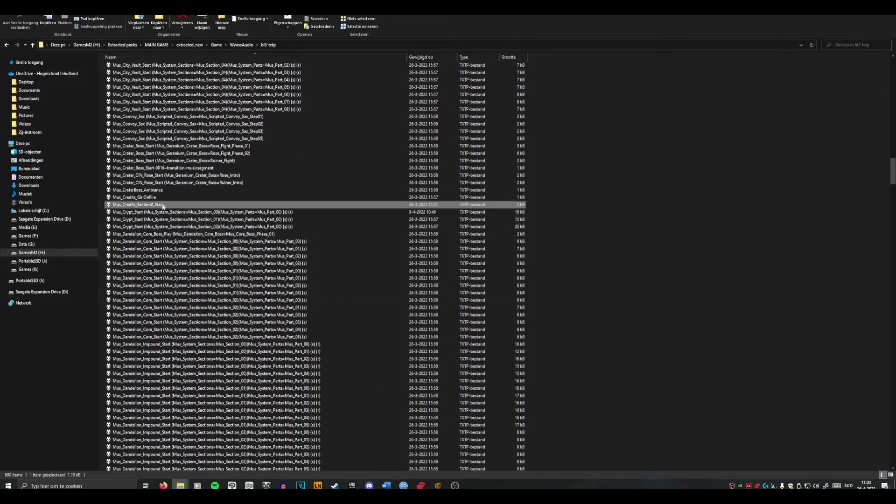
click(156, 198)
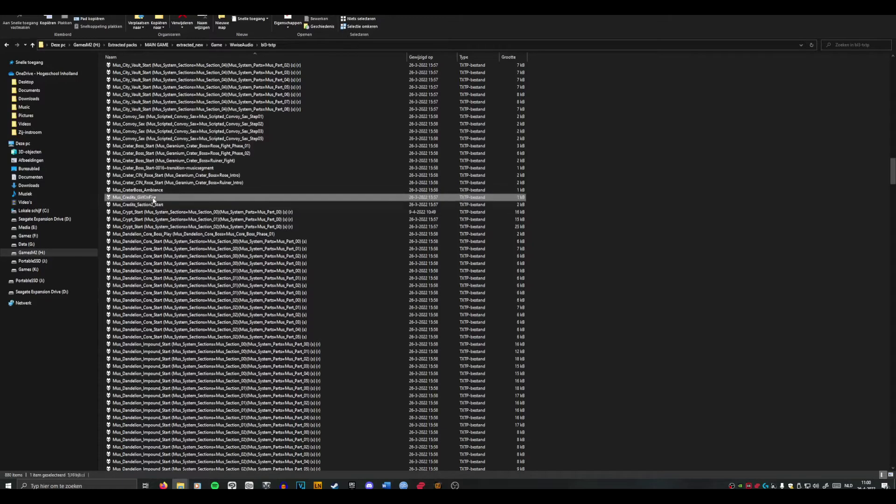
double_click(157, 199)
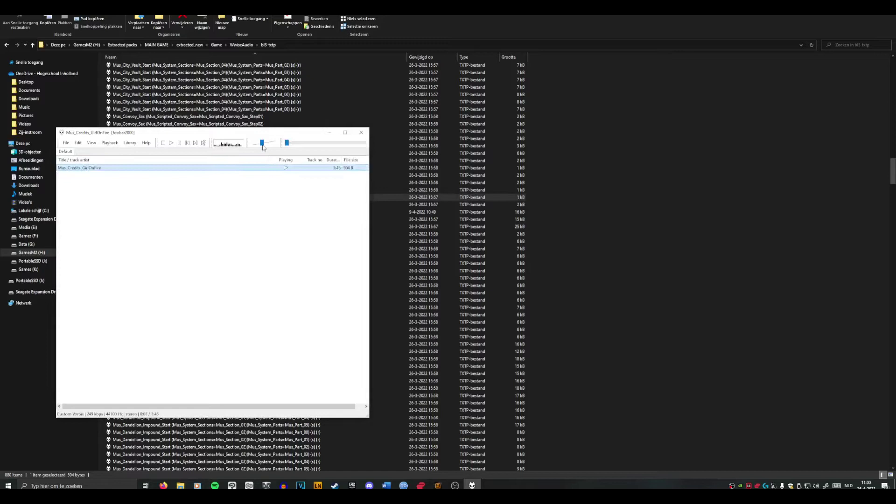
click(361, 133)
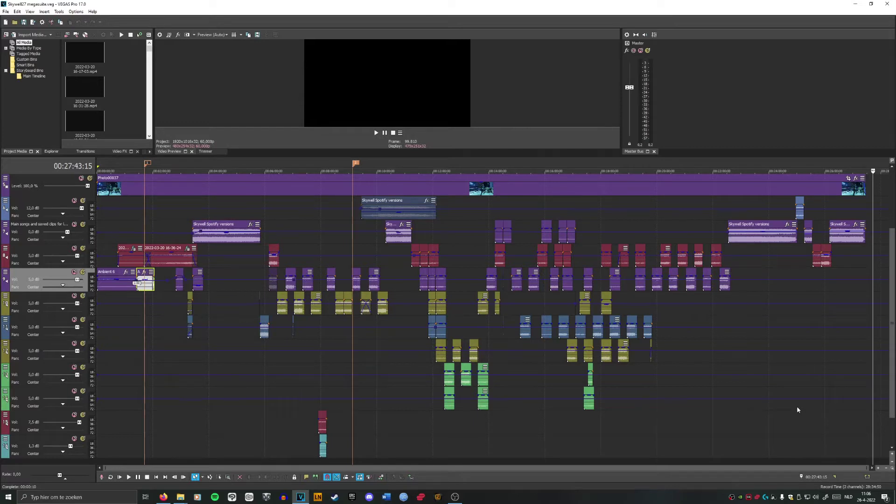
Step: In VEGAS Pro, examine the Skywell27 megasuite arrangement, inspecting the opening section and the full timeline at several positions
click(579, 168)
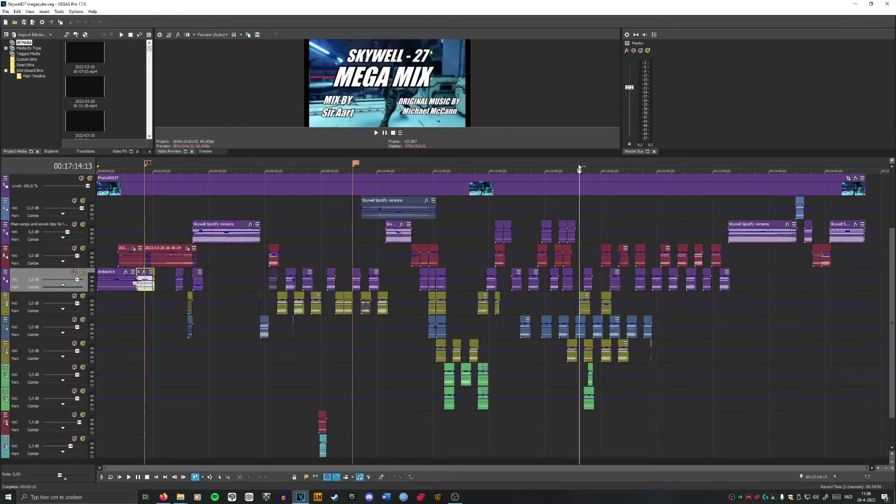
click(211, 167)
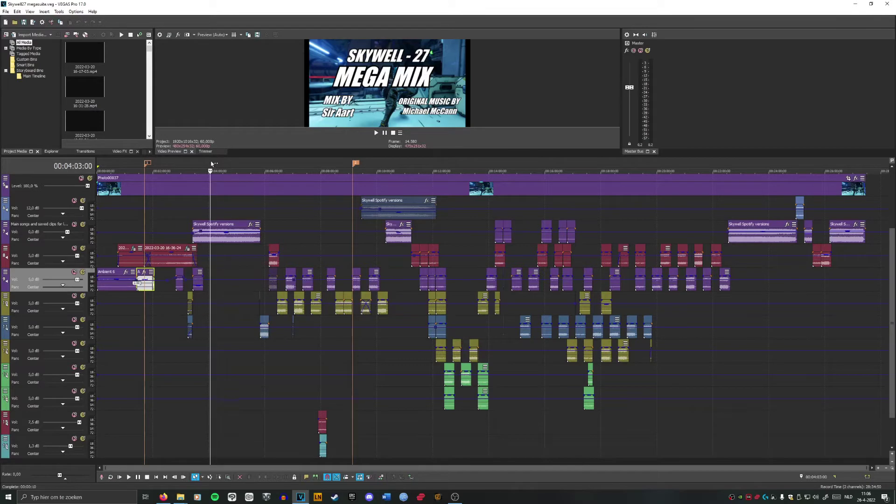
click(176, 168)
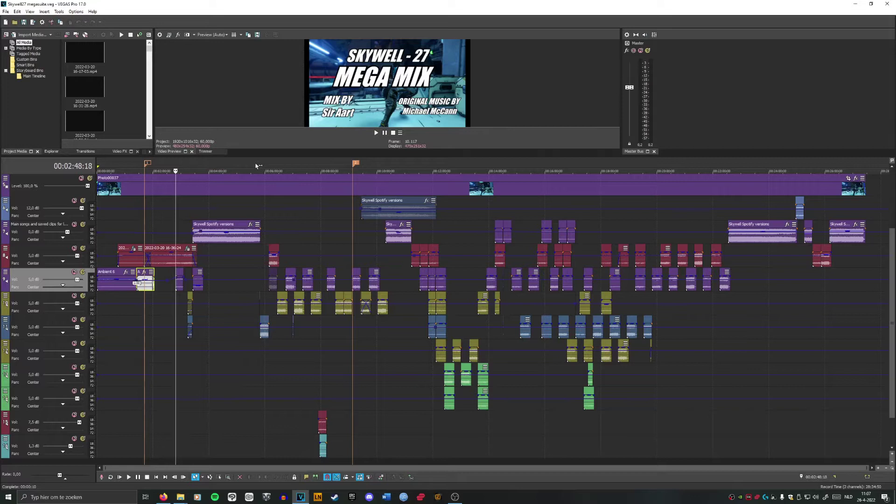
click(168, 173)
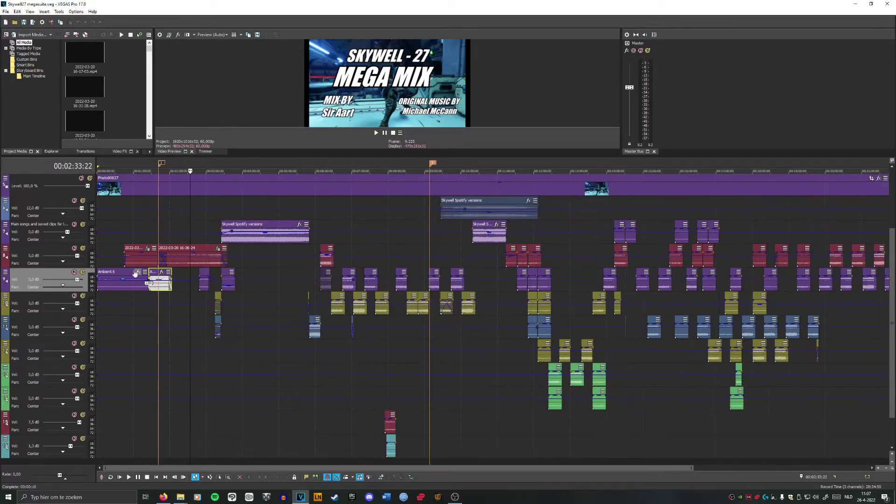
scroll(170, 287, up, 6)
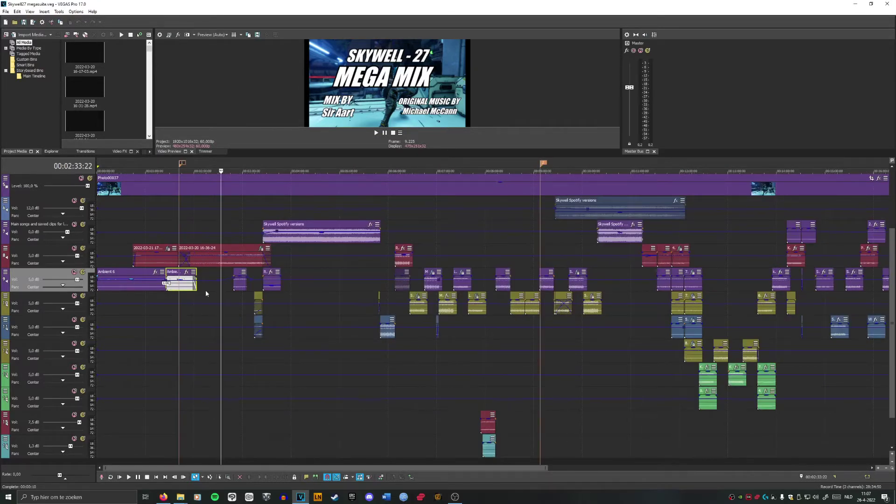
scroll(205, 290, down, 2)
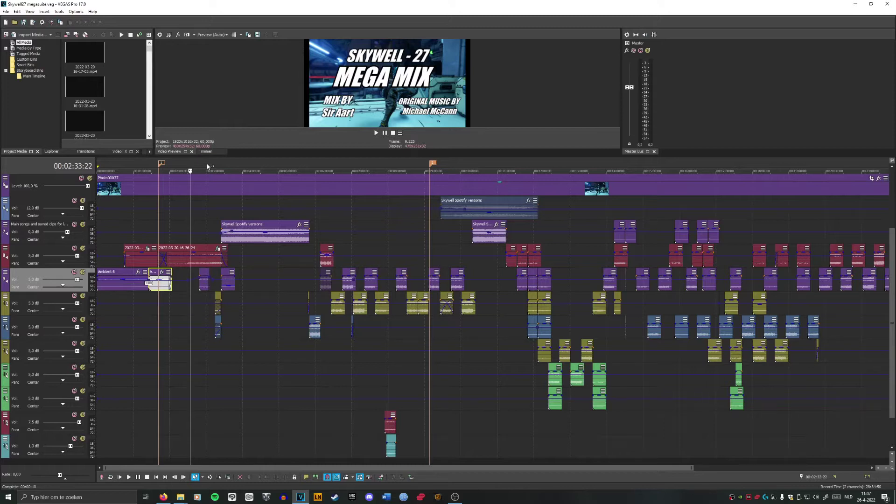
scroll(319, 182, down, 2)
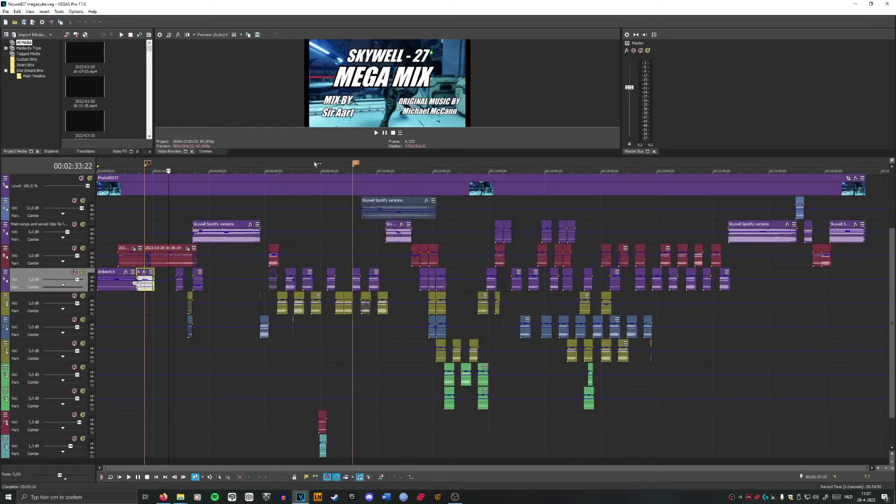
click(419, 165)
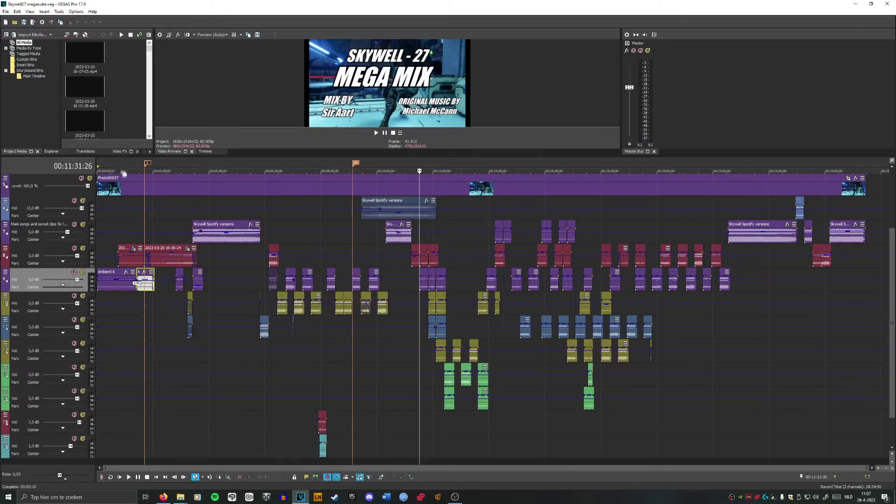
Step: Survey the mix's sections across the timeline, including the time range from about 18:37 to 27:27
drag(102, 164, 586, 167)
click(279, 164)
click(488, 167)
click(595, 212)
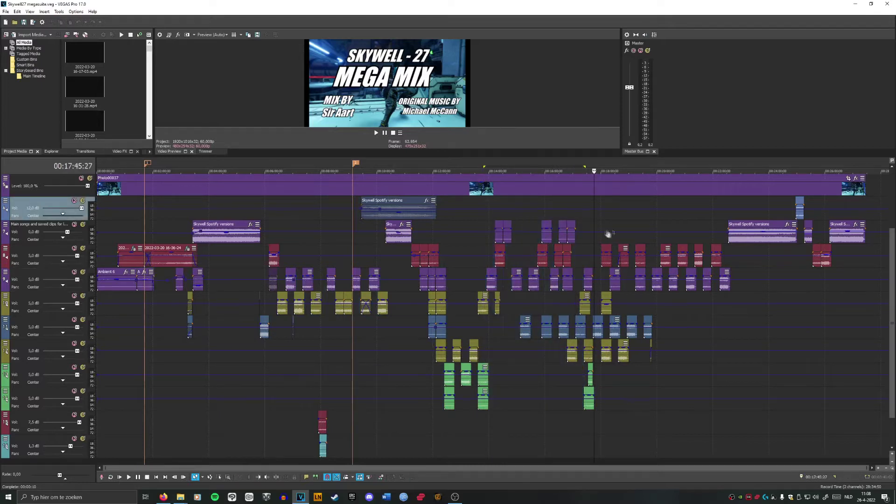
drag(618, 167, 866, 171)
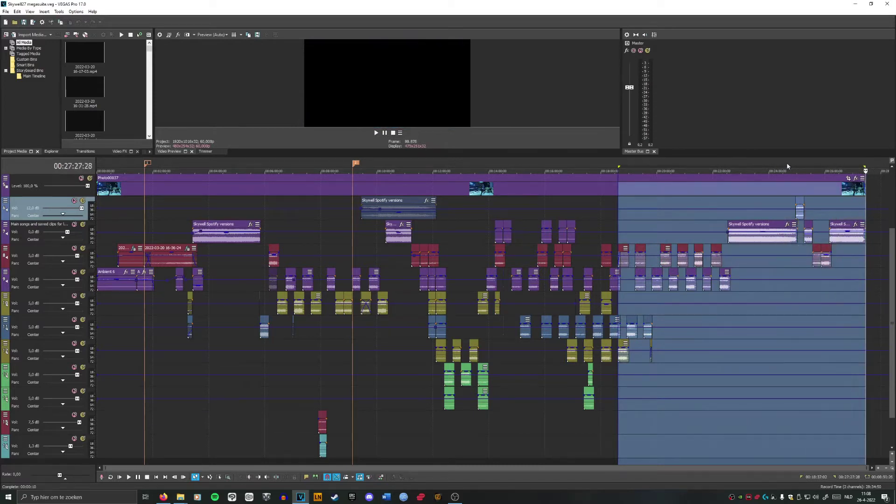
click(788, 167)
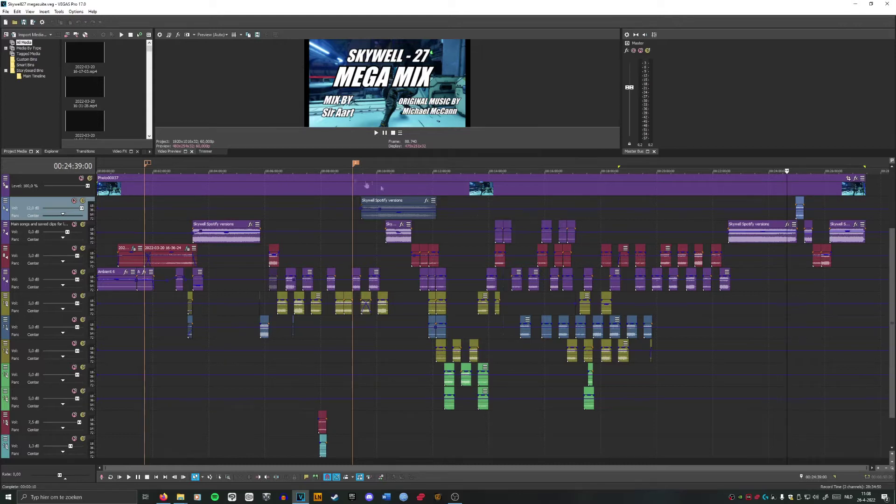
click(265, 168)
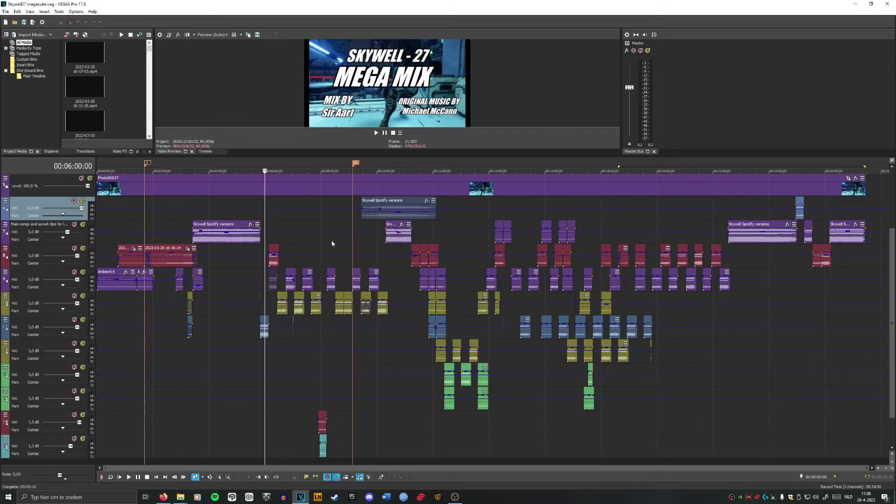
click(371, 171)
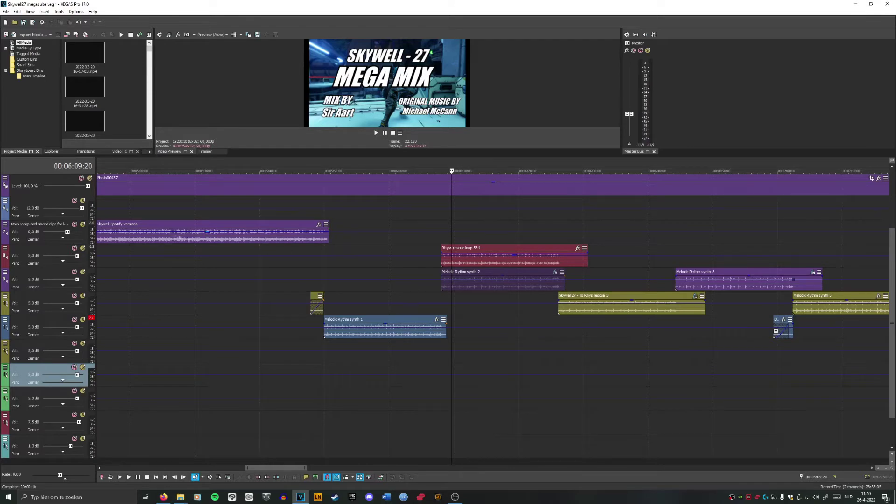
Step: Examine how the Skywell Spotify versions clip leads into Melodic Rythm synth 1 and Rhys rescue loop 564
click(168, 233)
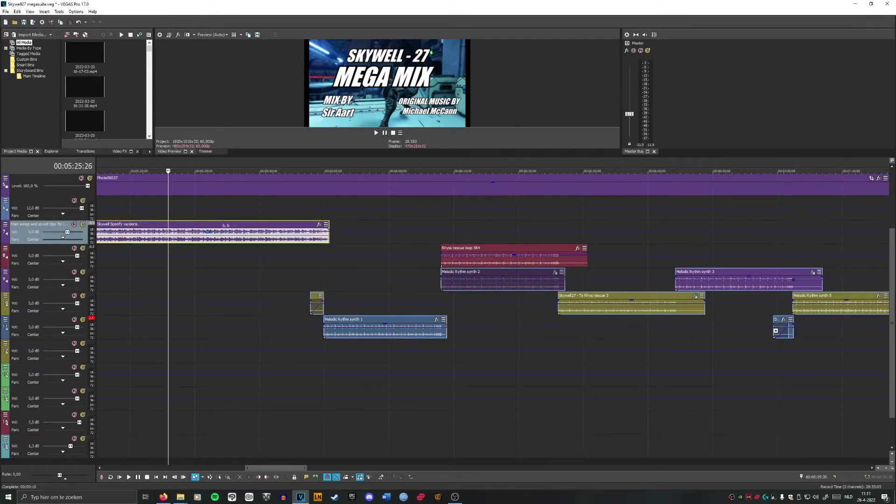
click(367, 321)
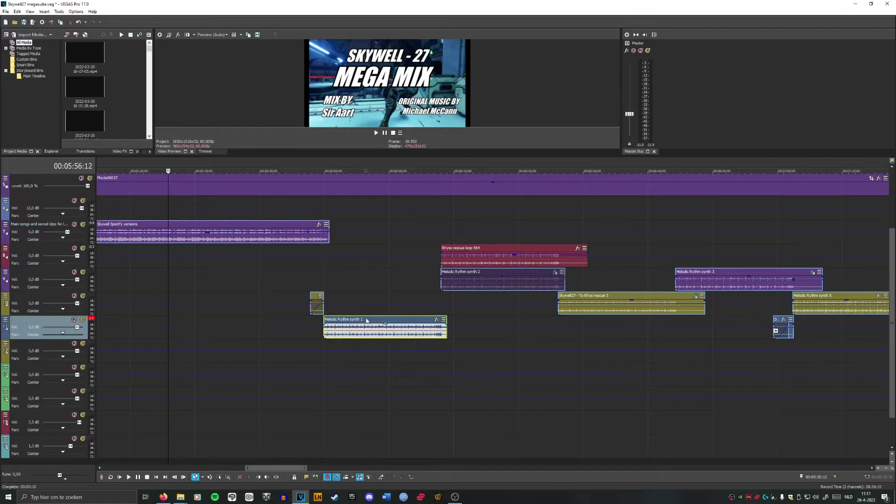
click(324, 168)
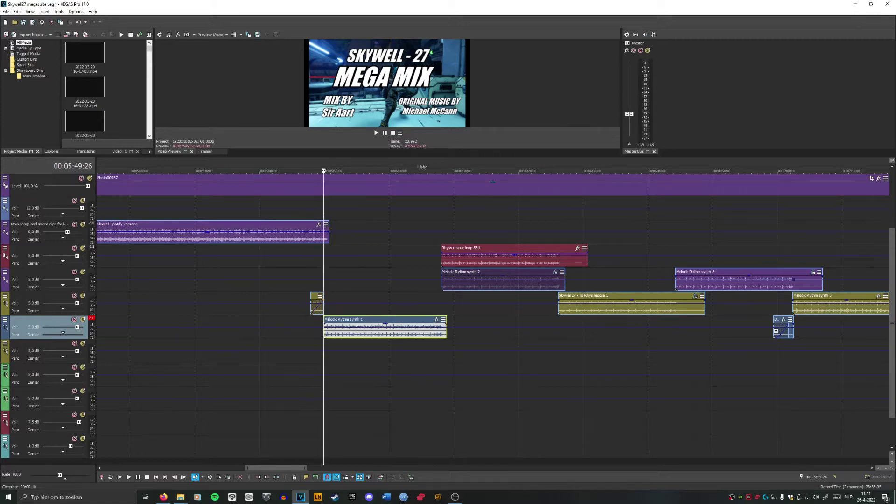
click(447, 168)
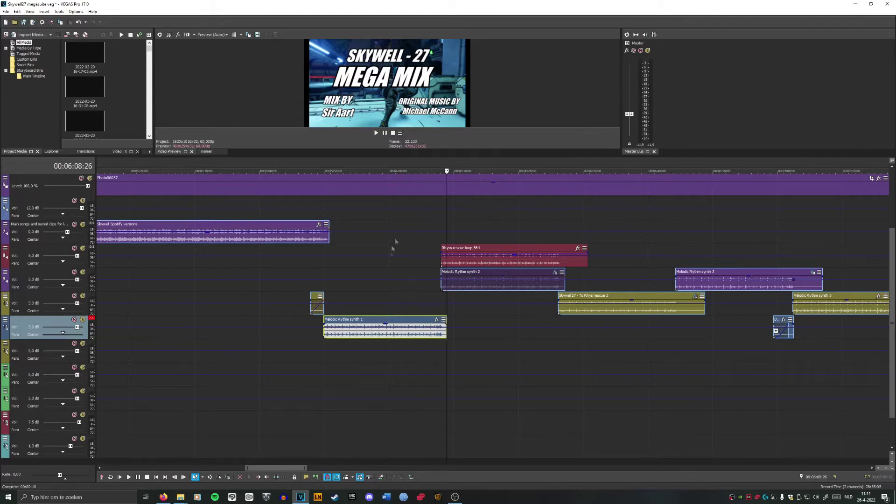
click(421, 327)
click(481, 252)
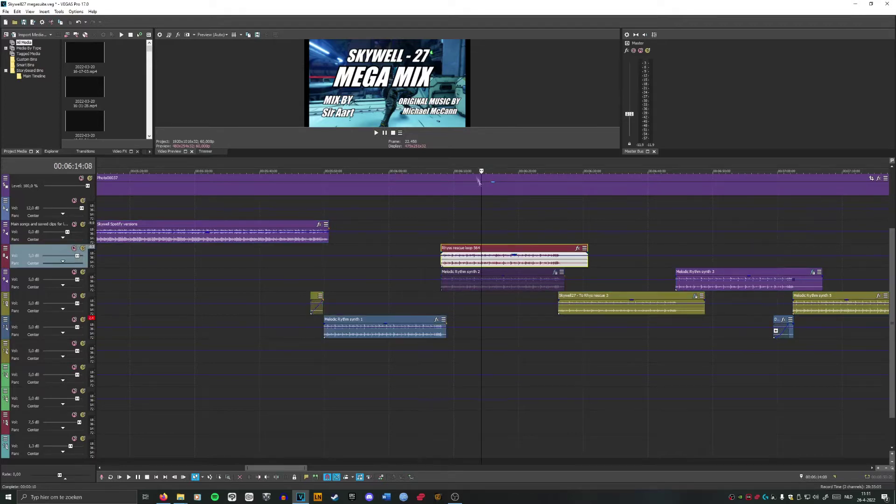
Step: Mark a time selection over the whole Melodic Rythm synth 1 clip, from 00:05:49:26 to 00:06:08:26
click(325, 163)
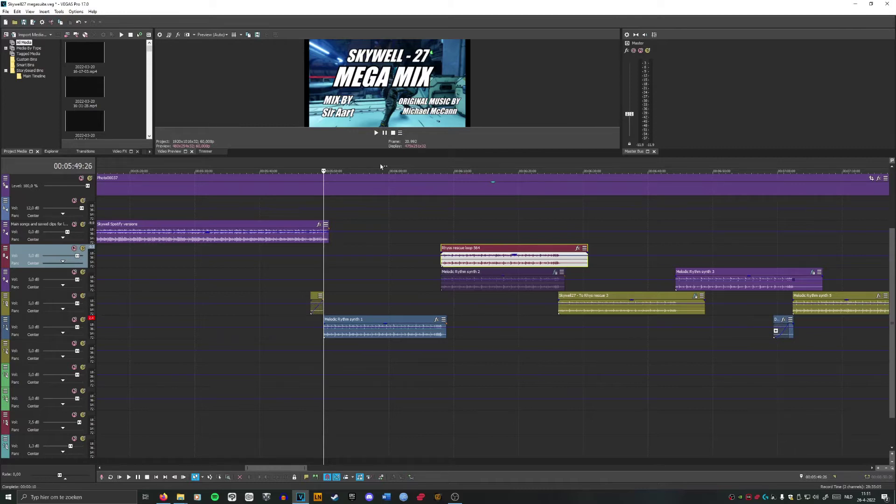
click(441, 168)
mouse_move(440, 167)
mouse_down()
mouse_move(318, 171)
mouse_move(329, 171)
mouse_up()
click(453, 168)
drag(320, 171, 323, 171)
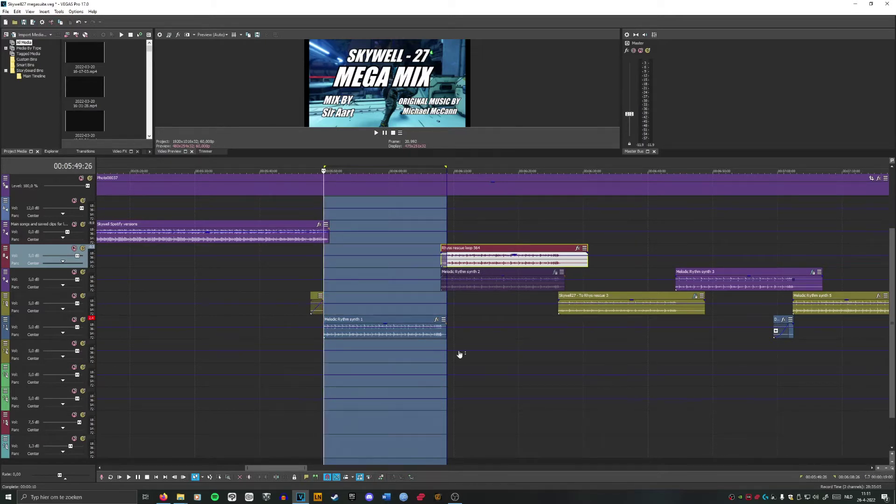
Step: Play the mix from the start of Melodic Rythm synth 1 into Rhys rescue loop 564, and pause there
drag(381, 163, 380, 162)
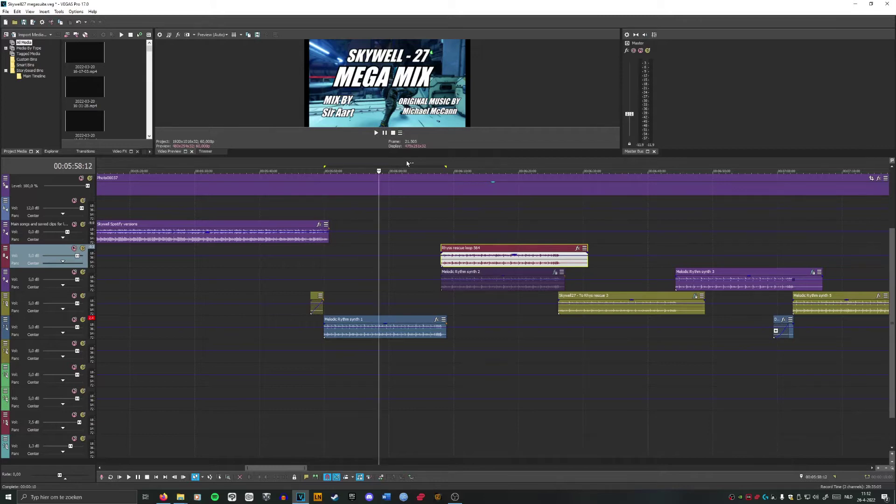
click(324, 161)
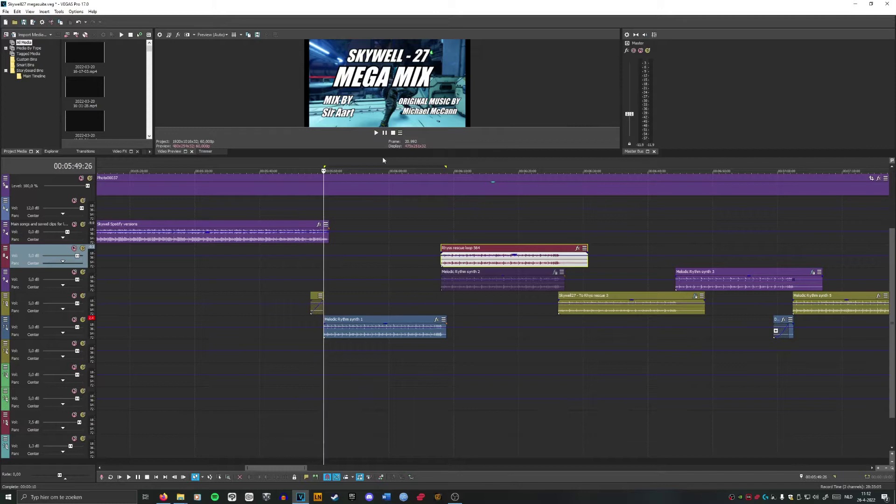
click(317, 164)
click(329, 164)
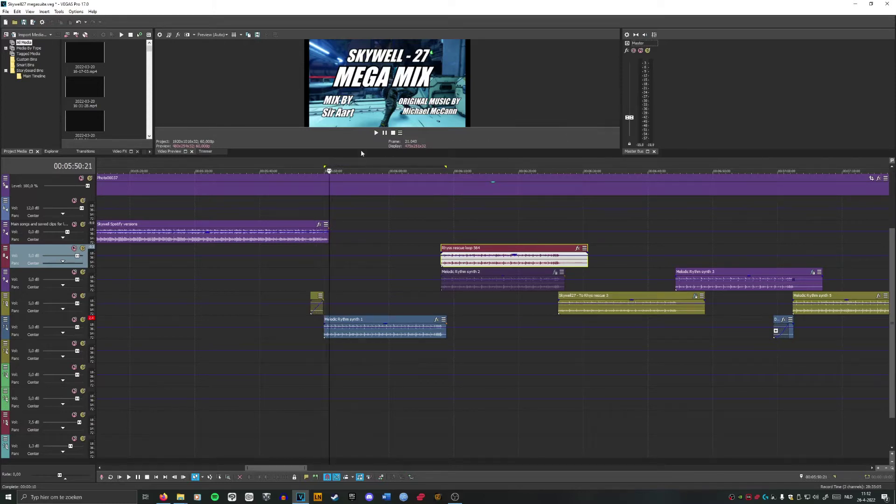
click(376, 134)
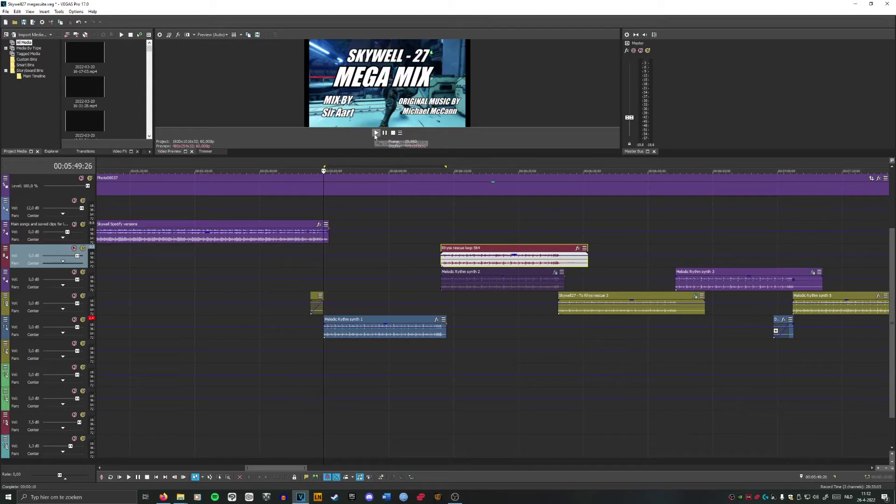
click(376, 133)
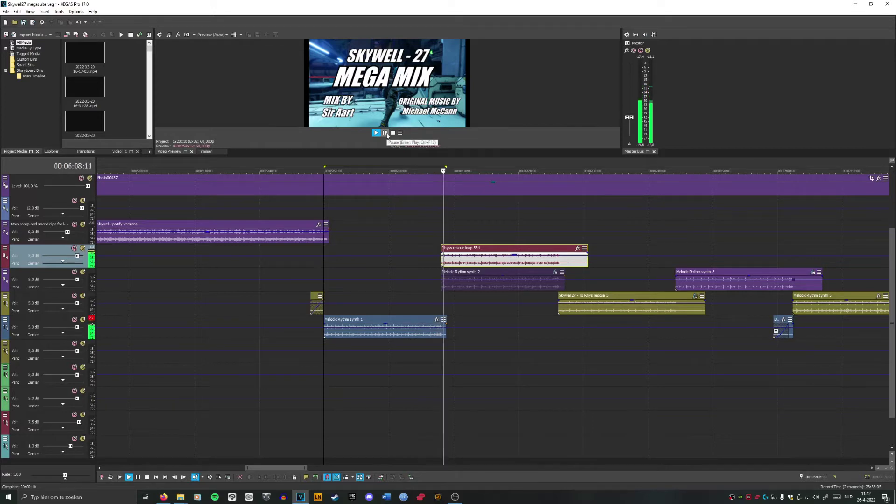
click(385, 133)
click(379, 161)
click(383, 161)
click(391, 161)
click(387, 162)
click(375, 161)
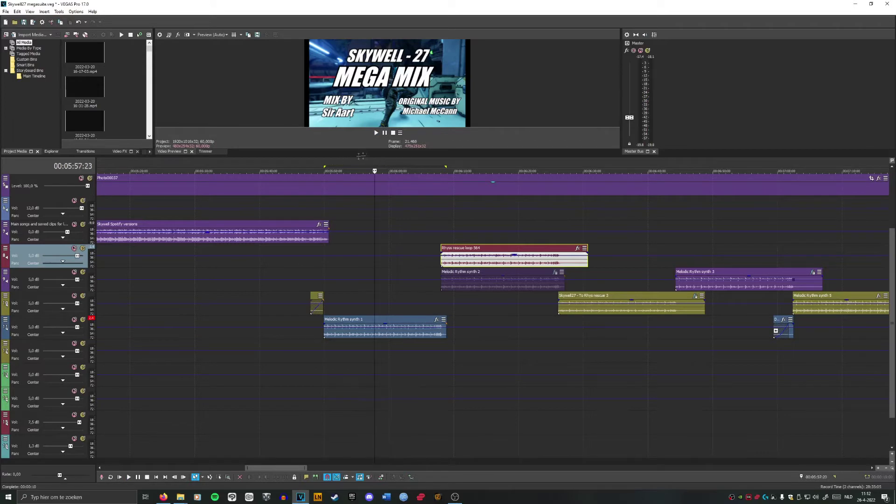
Step: Mark a time selection from the start of Melodic Rythm synth 1 at 00:05:49:26 to 00:06:08:11, near Rhys rescue loop 564's start
click(442, 161)
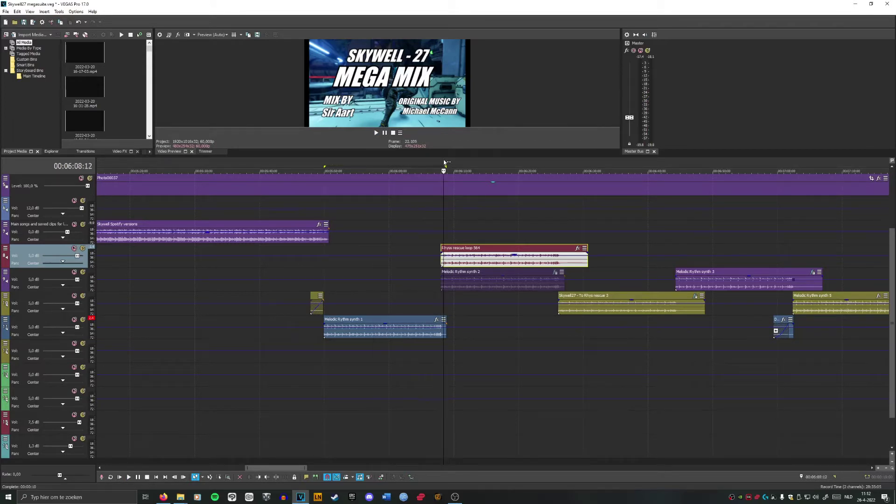
drag(443, 162, 323, 165)
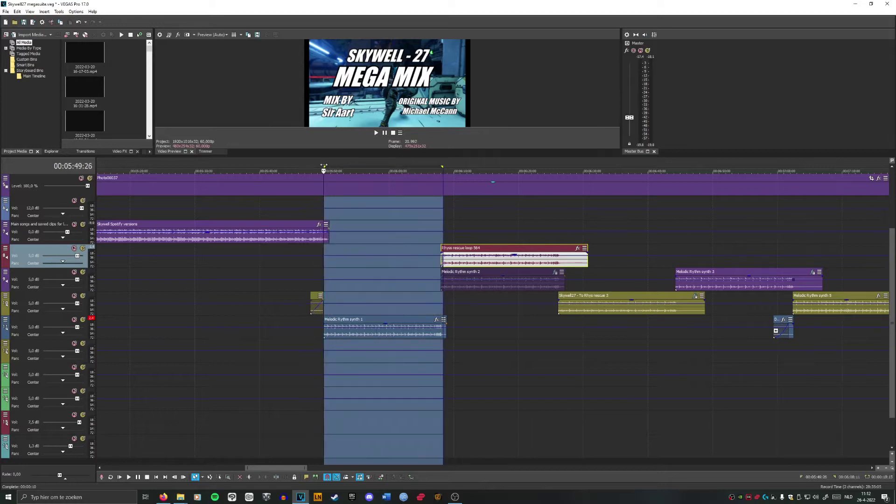
click(380, 162)
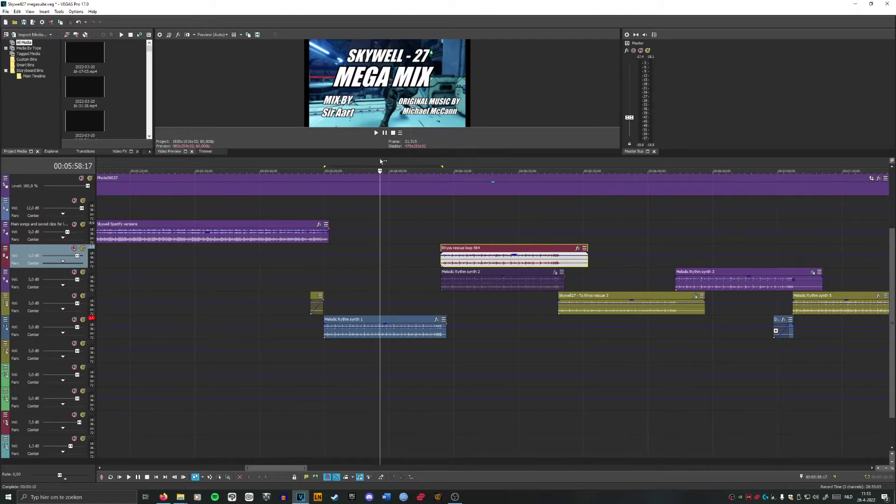
drag(381, 162, 379, 159)
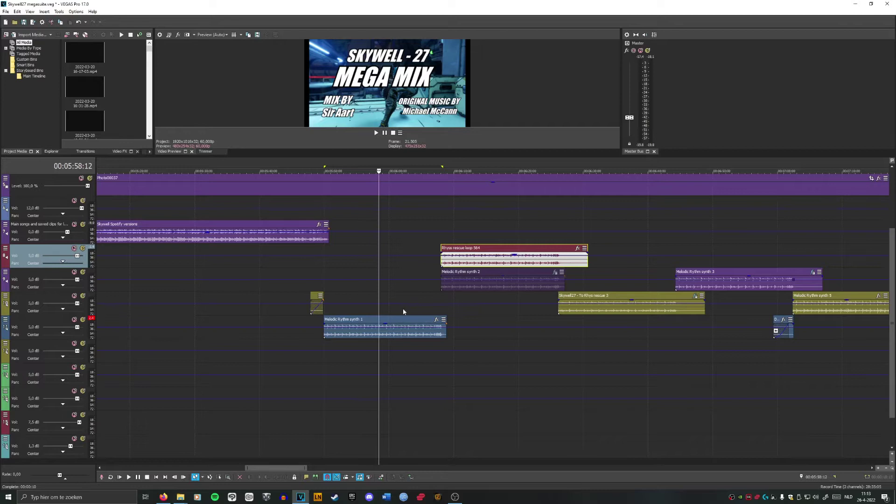
Step: Move the playback position around within Melodic Rythm synth 1 and to its end to examine the overlap with Rhys rescue loop 564
click(350, 164)
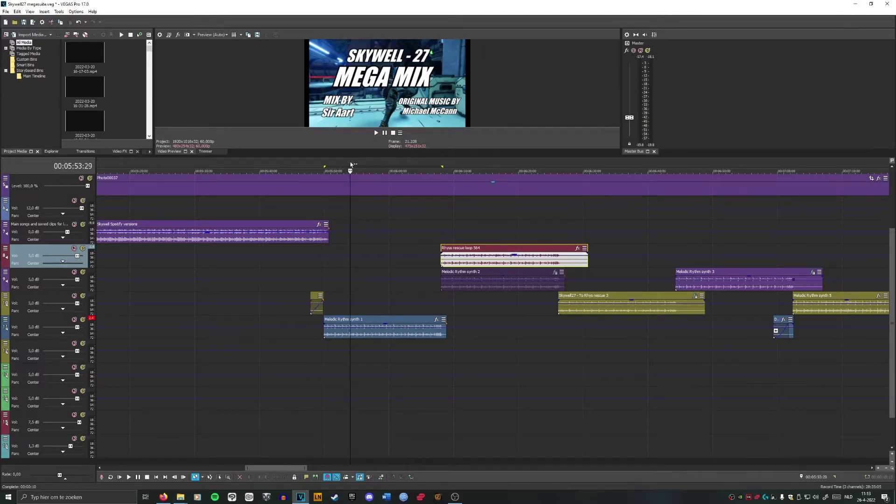
click(334, 163)
click(337, 163)
click(391, 164)
click(387, 165)
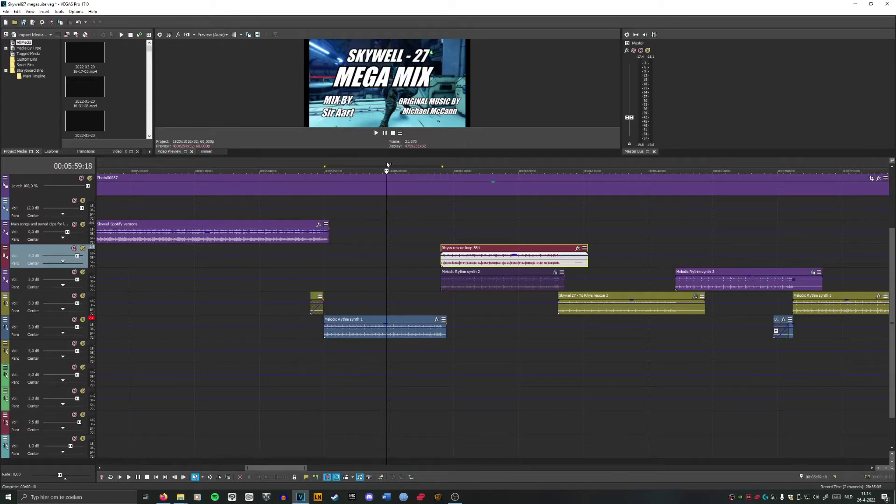
click(383, 164)
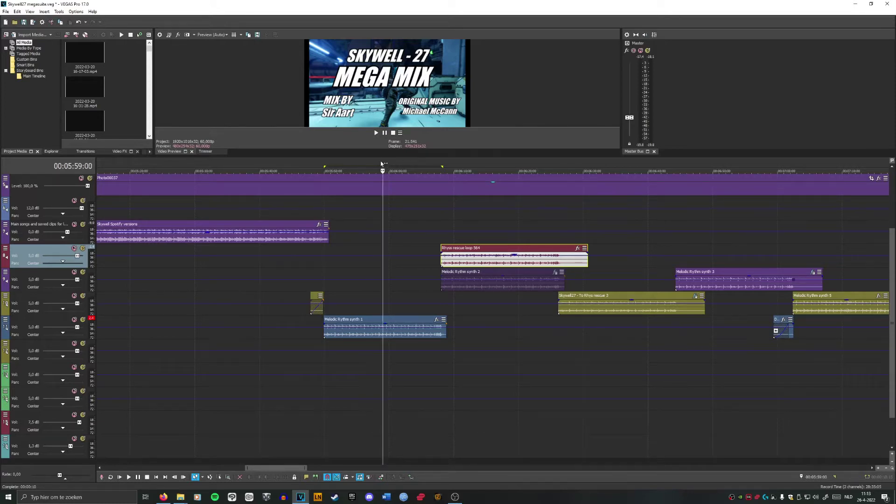
double_click(381, 167)
click(441, 166)
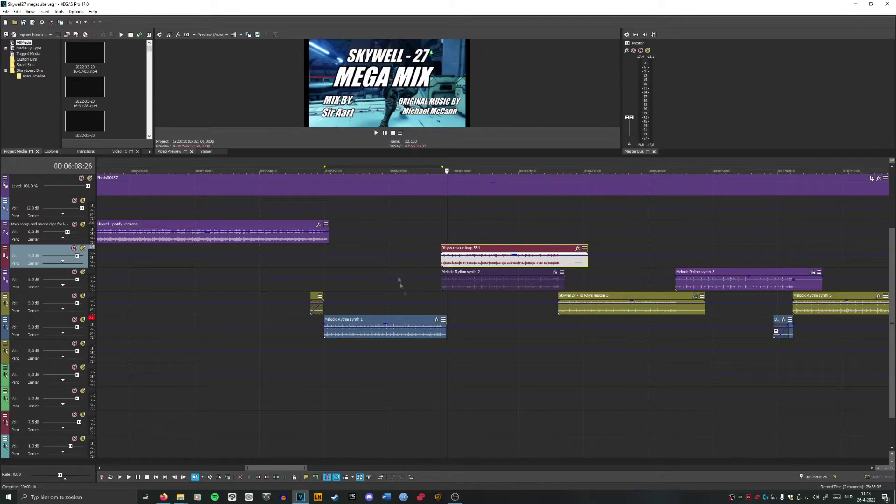
click(384, 303)
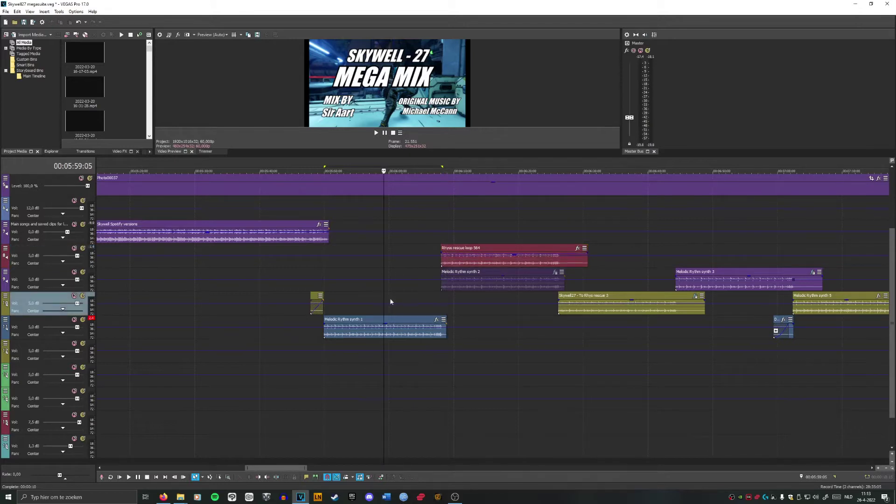
Step: Examine the clips following Rhys rescue loop 564, including Skywell-27 Part 08.mp4 and Bass synth, and return the playback position to 00:06:14:00
scroll(403, 302, down, 2)
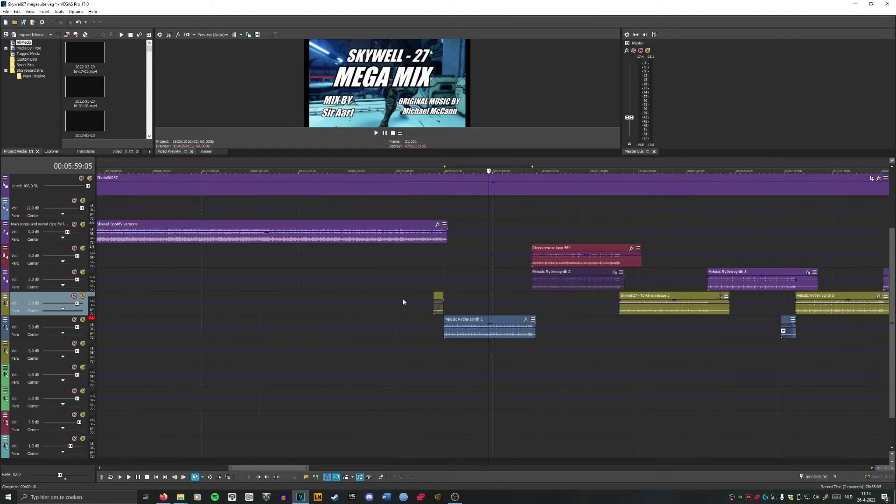
scroll(486, 293, down, 2)
drag(296, 468, 353, 468)
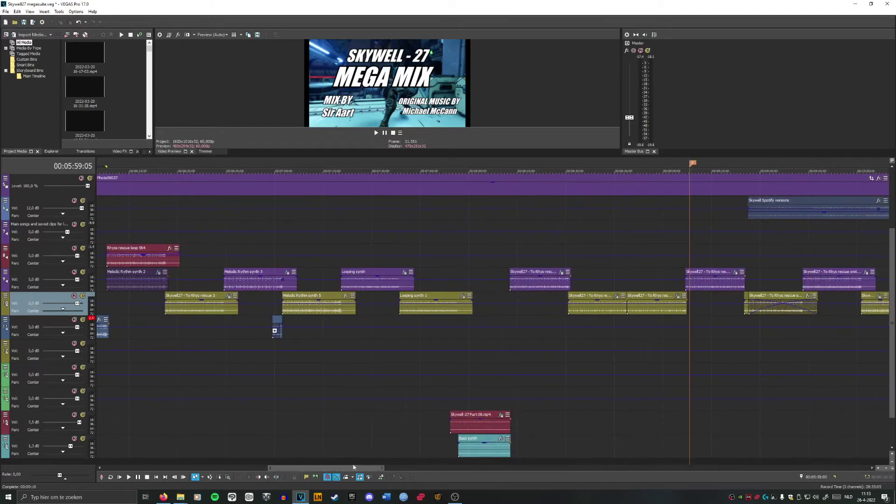
click(474, 431)
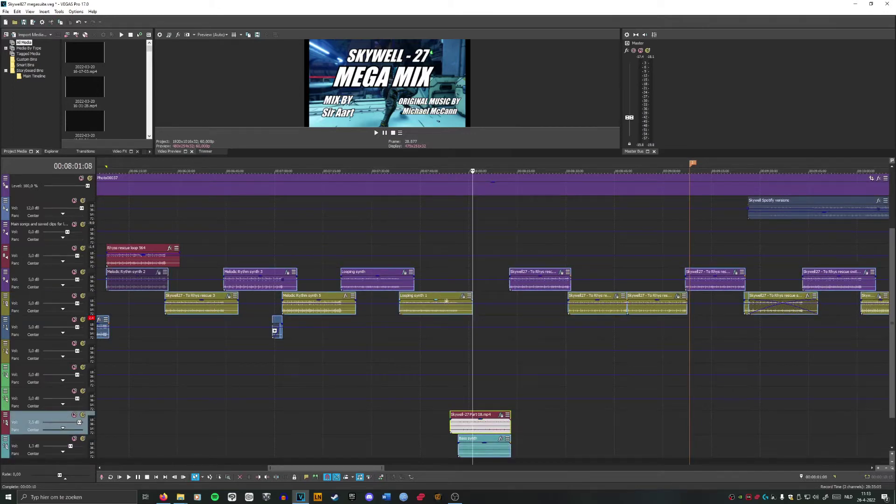
drag(369, 468, 336, 469)
click(367, 171)
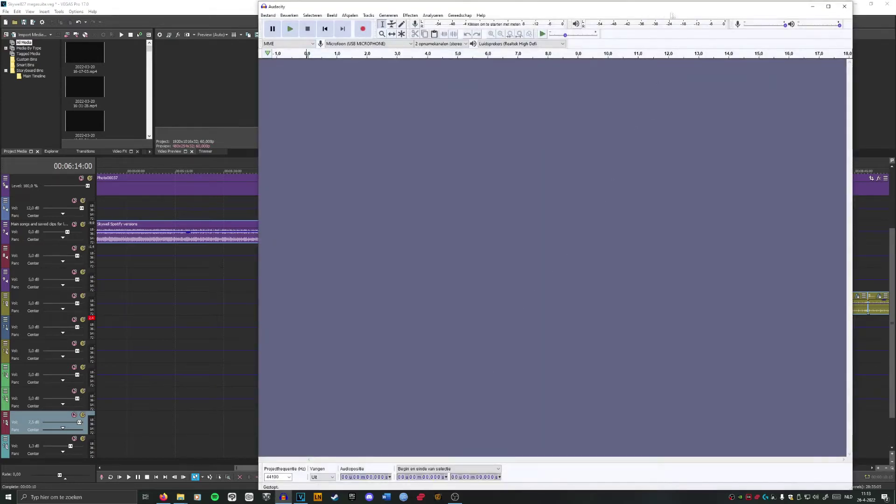
Step: Switch to Audacity, place it beside File Explorer, and go through the three Skywell 27 folders inside Main Game
drag(694, 13, 736, 11)
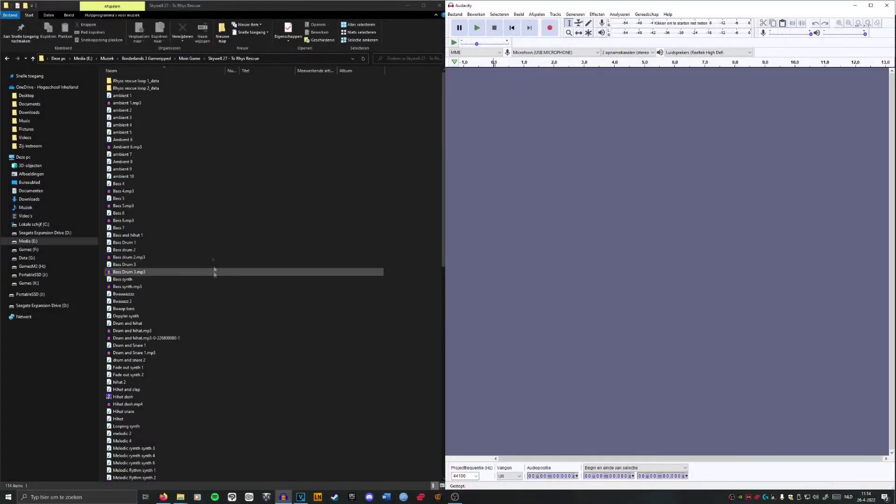
click(189, 59)
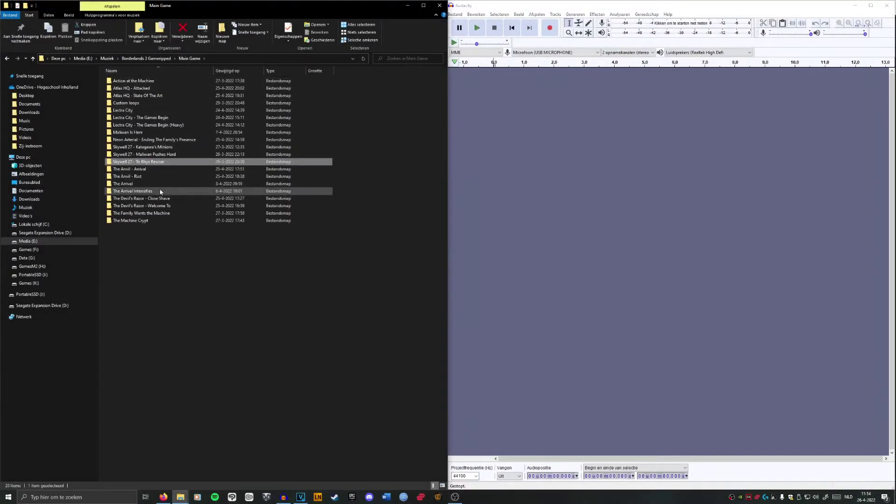
click(156, 156)
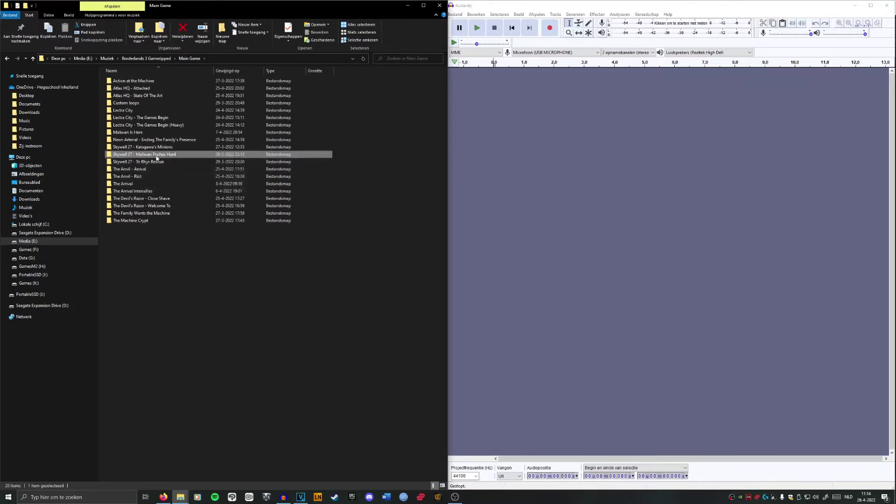
click(153, 148)
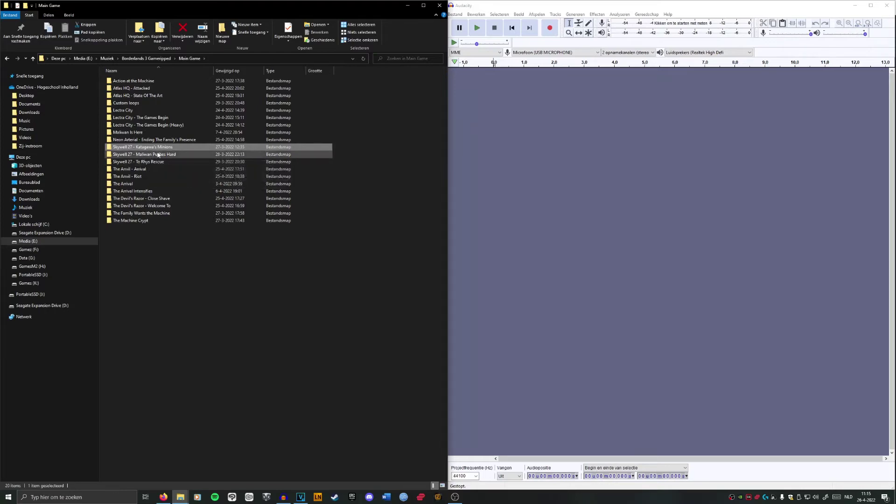
click(156, 157)
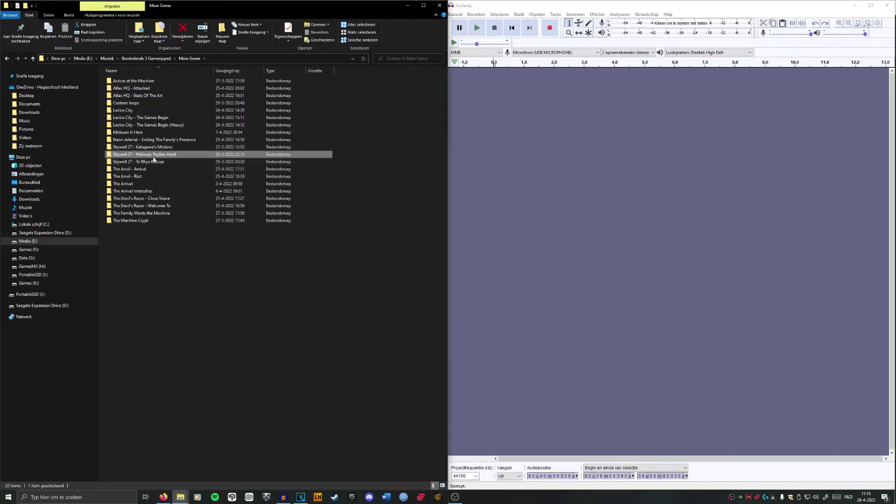
click(157, 165)
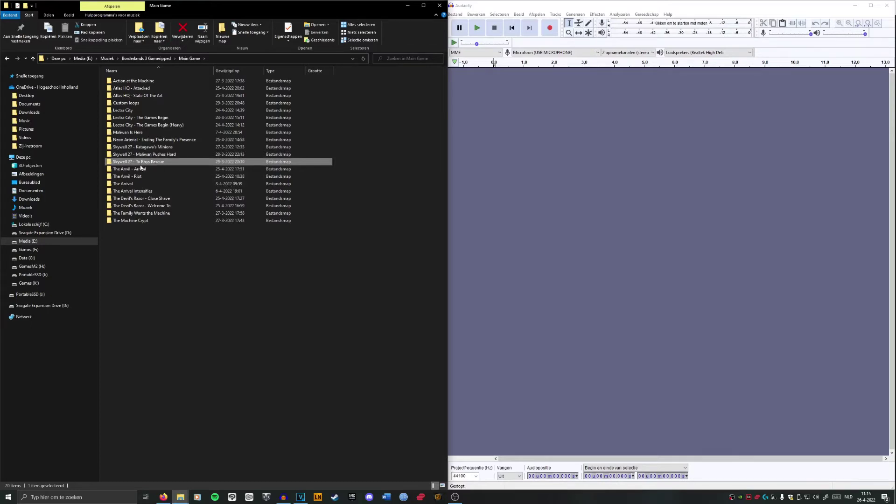
Step: Open the Skywell 27 - To Rhys Rescue folder and look through its named stem files
double_click(142, 162)
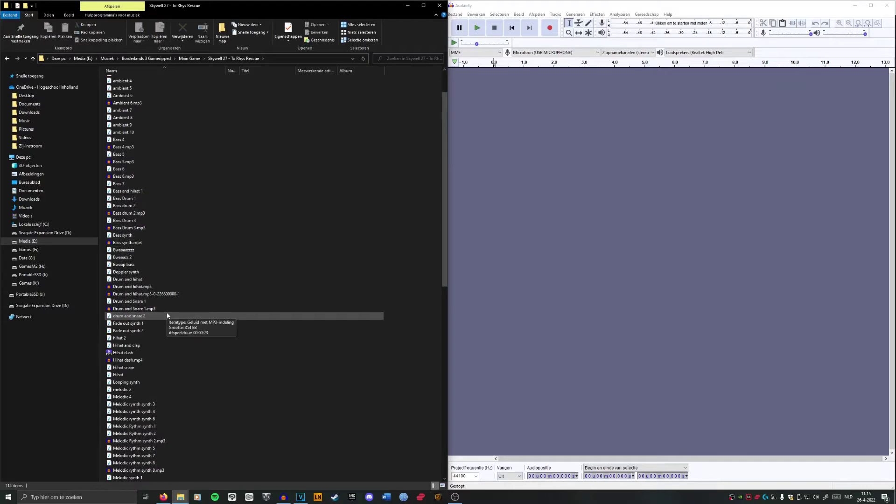
scroll(171, 299, up, 2)
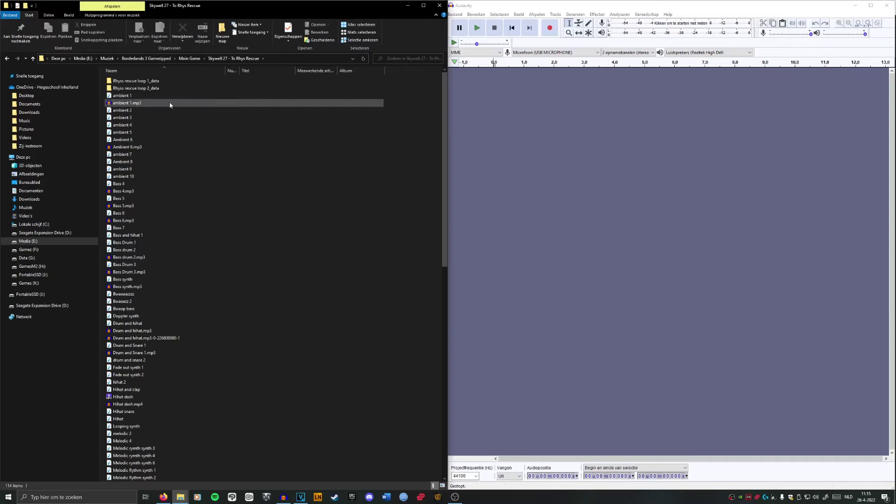
click(153, 127)
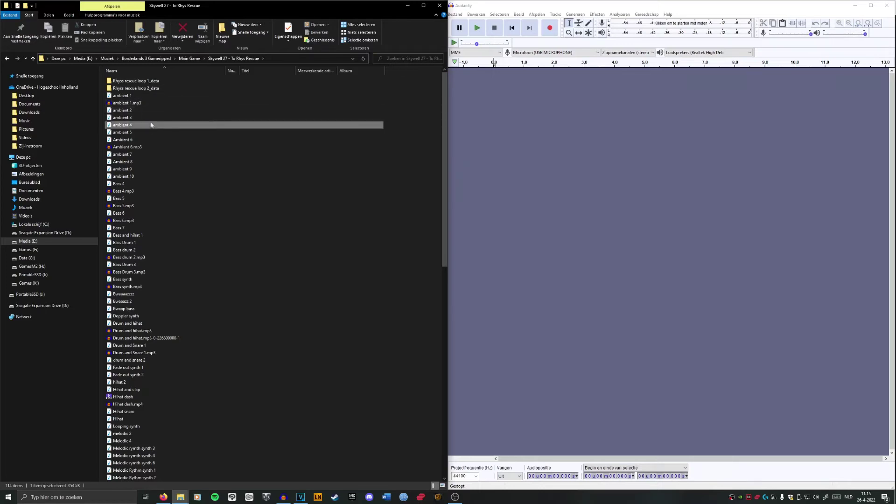
scroll(144, 224, down, 10)
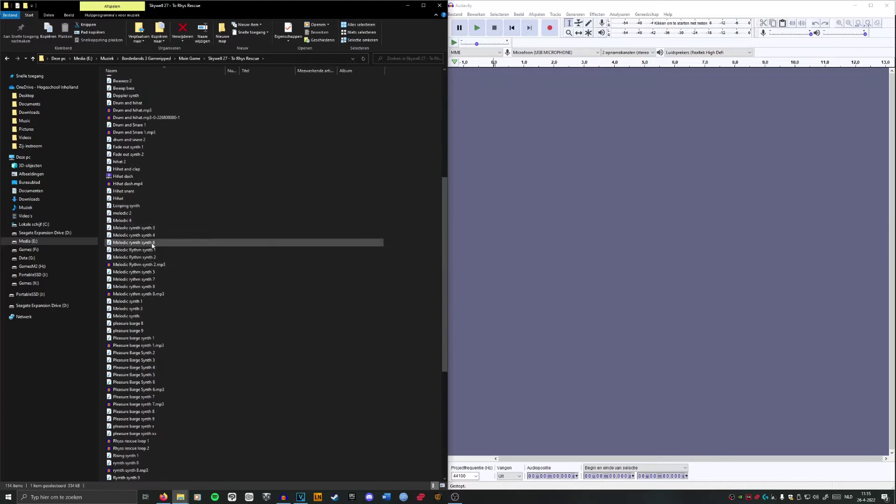
scroll(152, 243, down, 2)
scroll(192, 252, up, 12)
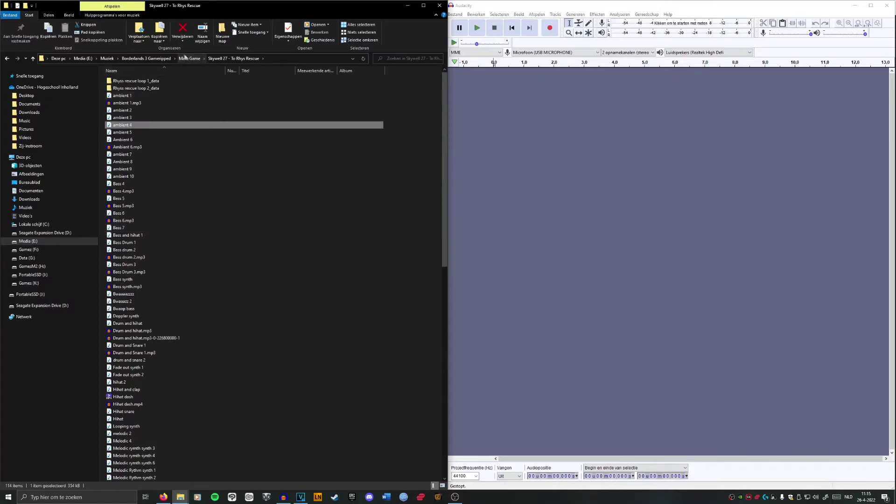
Step: Look at the Part04 files in the Skywell 27 - Katagawa's Minions folder and return to Main Game
click(189, 59)
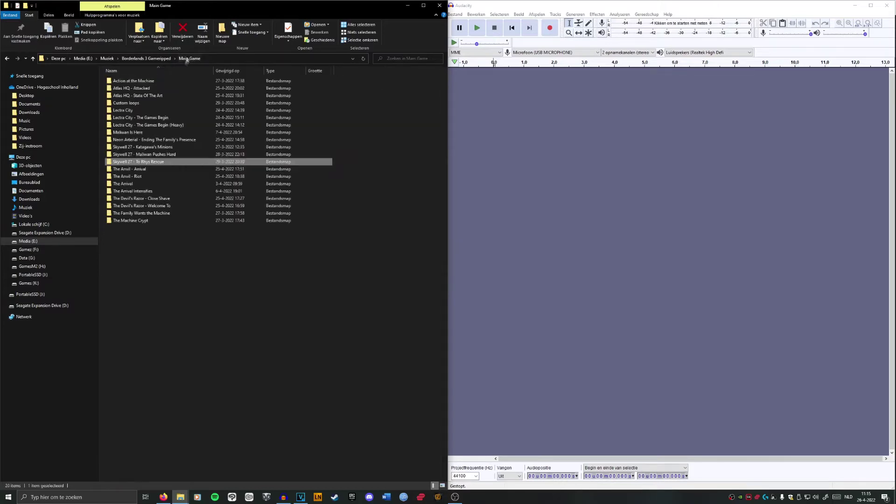
double_click(171, 149)
double_click(138, 112)
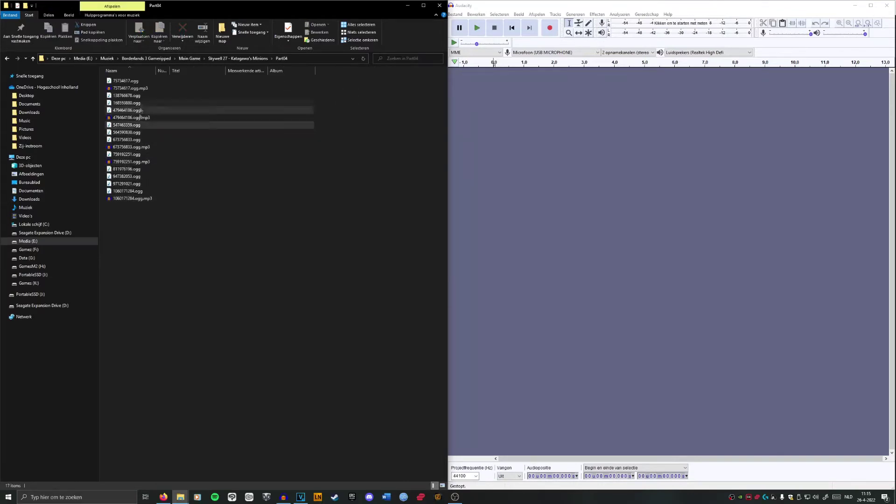
key(BackSpace)
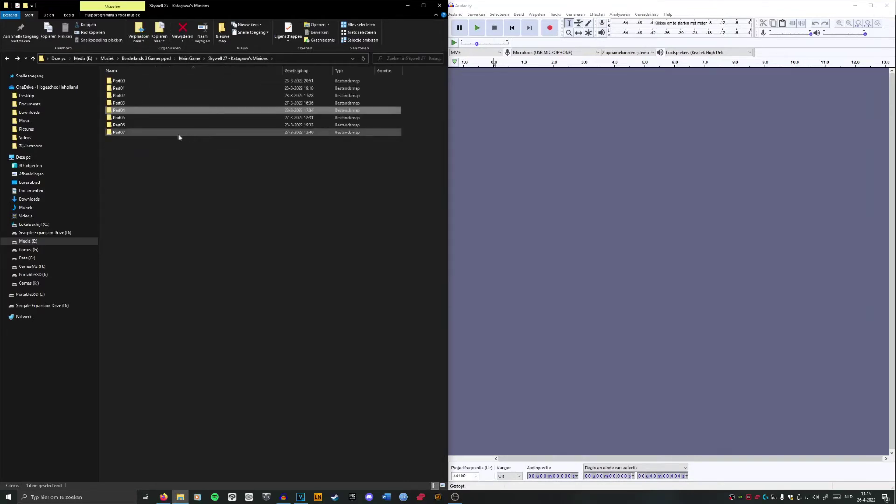
key(BackSpace)
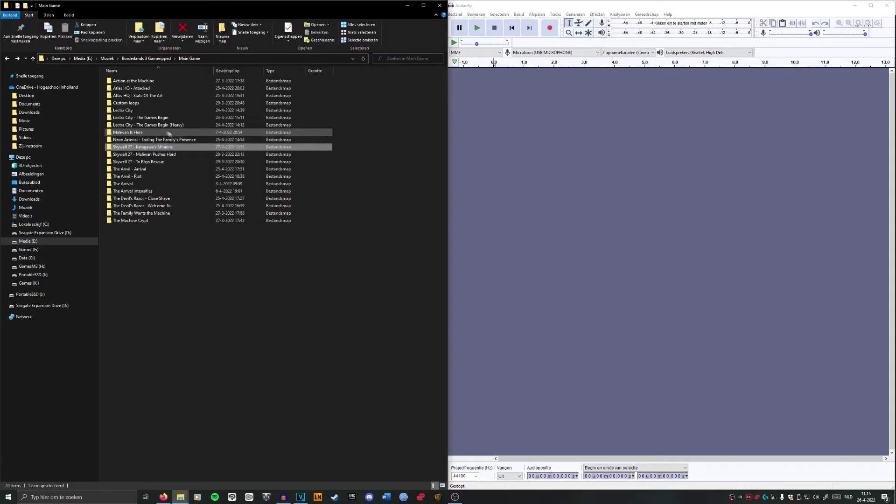
Step: Reopen the Skywell 27 - To Rhys Rescue folder and import Bass Drum 3 into the empty Audacity project
double_click(177, 162)
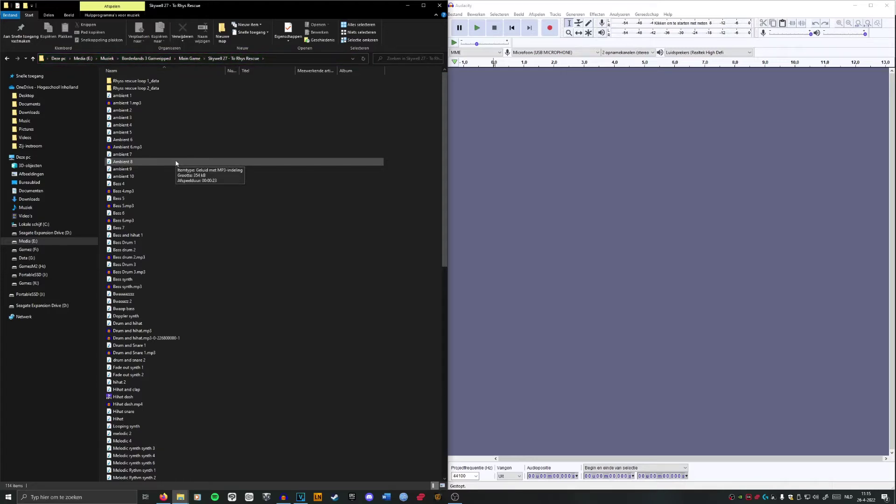
scroll(175, 168, down, 3)
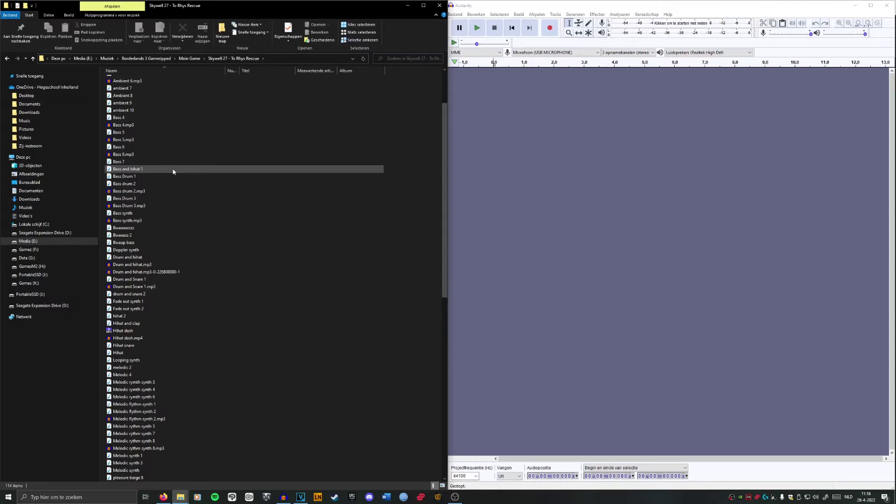
click(526, 9)
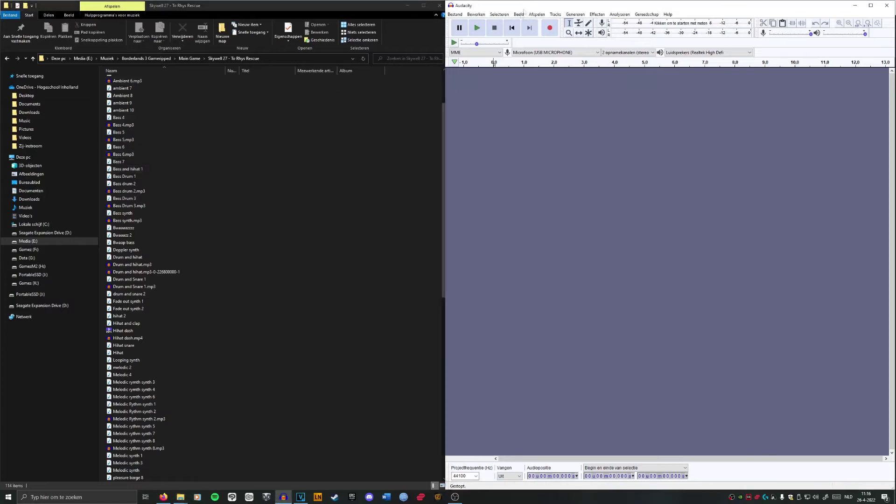
drag(124, 199, 607, 231)
Step: Import Fade out synth 2, Hihat and clap, and Snare and clap as additional tracks below Bass Drum 3
scroll(261, 330, down, 4)
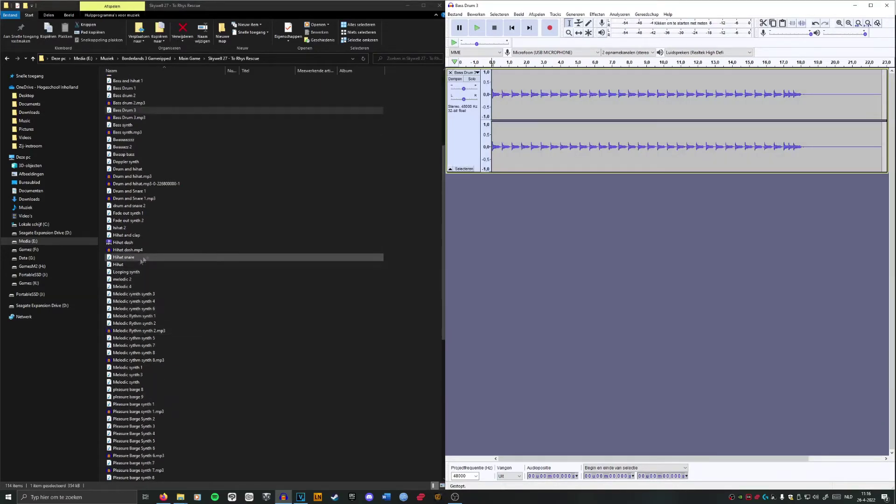
drag(138, 223, 633, 272)
scroll(208, 276, up, 2)
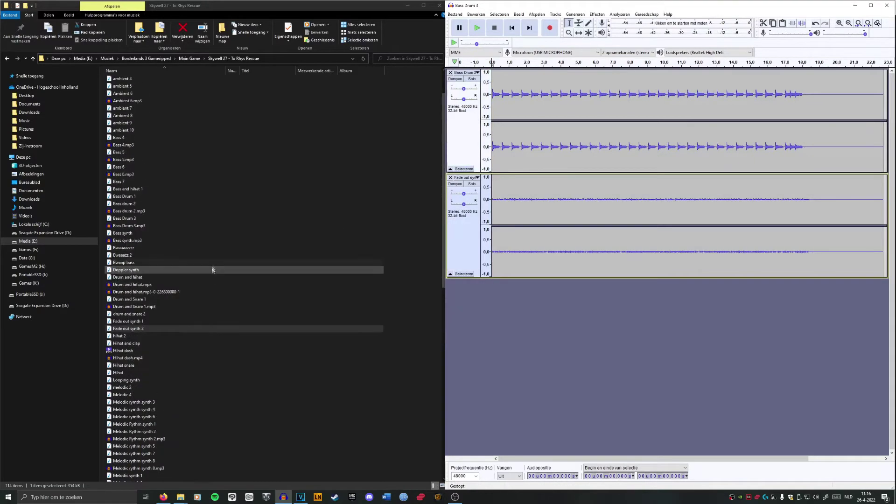
scroll(191, 278, down, 7)
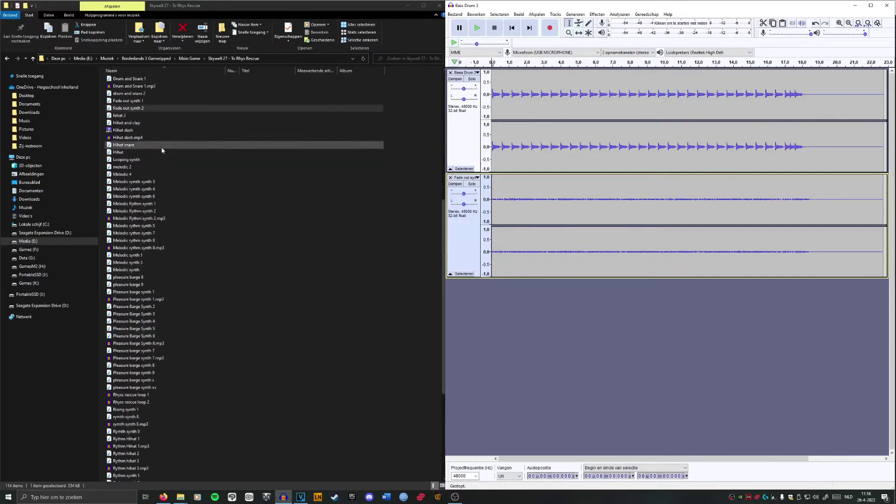
drag(140, 124, 581, 345)
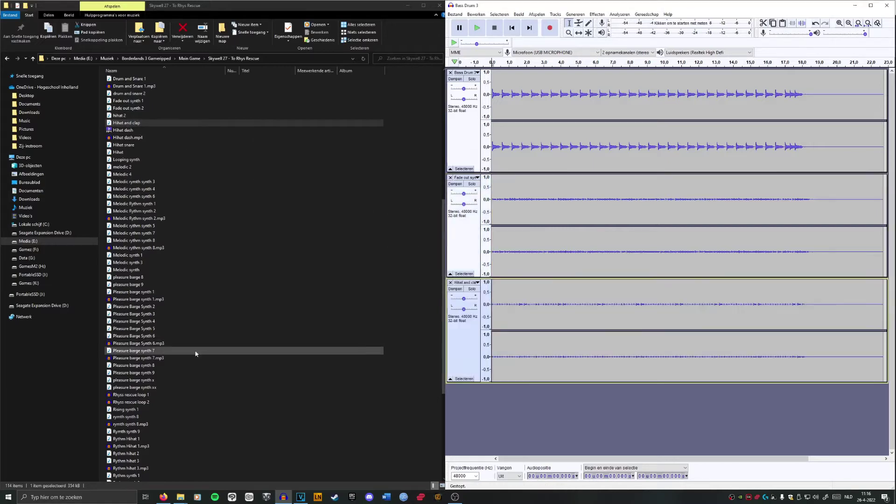
scroll(195, 354, down, 8)
drag(127, 434, 602, 424)
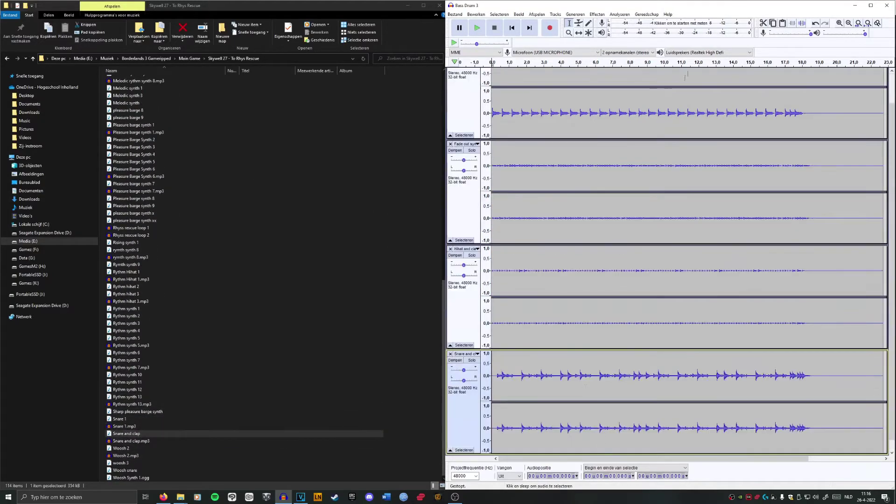
Step: Play the four stacked tracks together for a few seconds, stop, and import Pleasure Barge Synth 2 as a fifth track
click(477, 29)
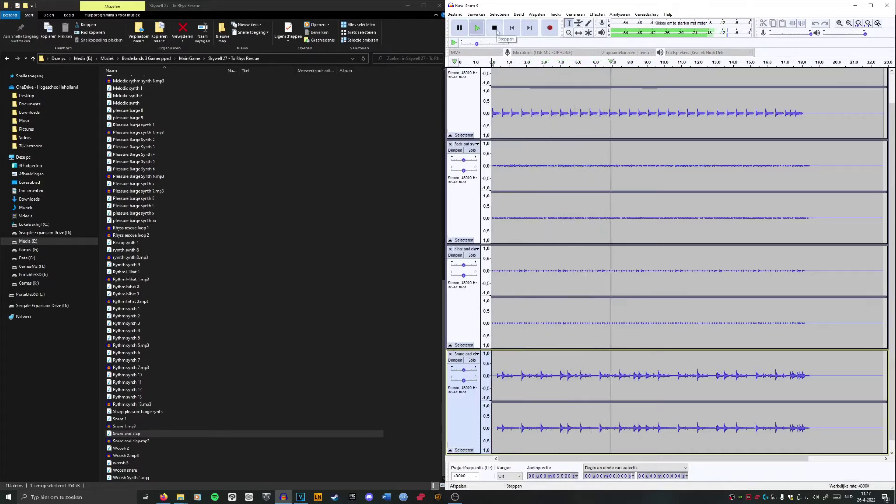
click(496, 29)
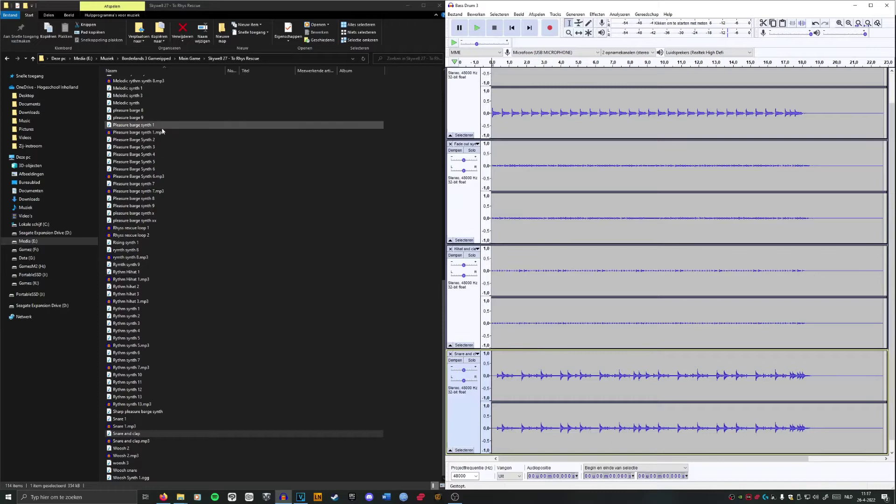
drag(160, 140, 626, 241)
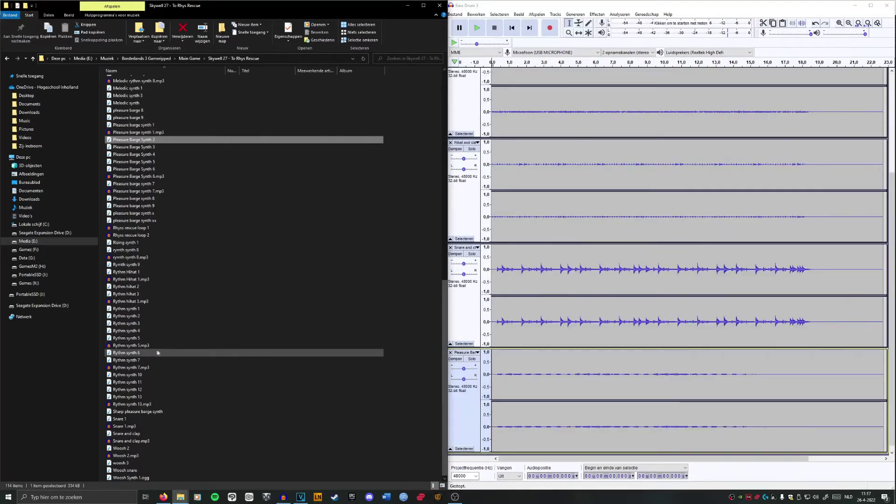
Step: Preview Rythm synth 5, import it as a sixth track below Pleasure Barge Synth 2, and play the stack briefly
click(136, 332)
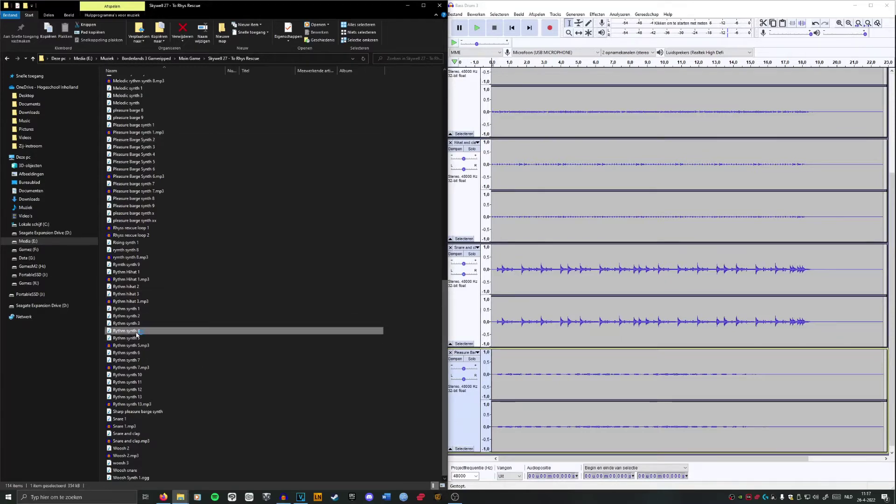
double_click(139, 339)
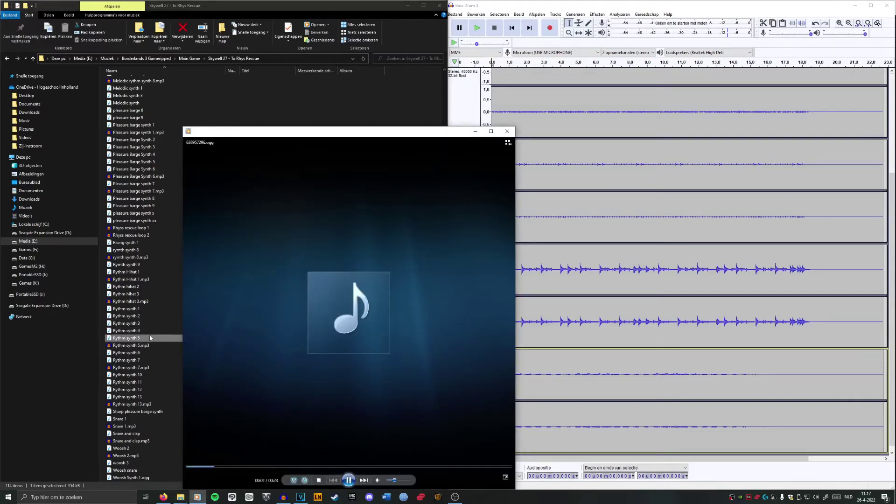
click(508, 131)
drag(140, 338, 591, 350)
click(477, 28)
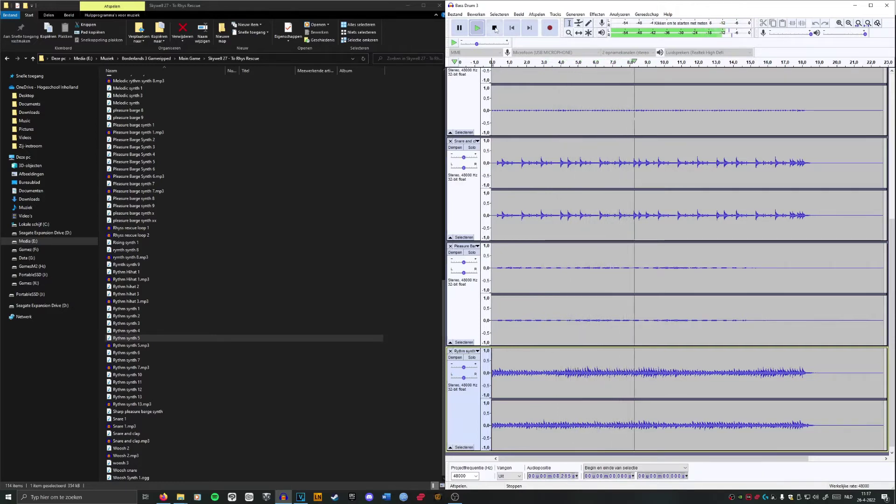
click(495, 29)
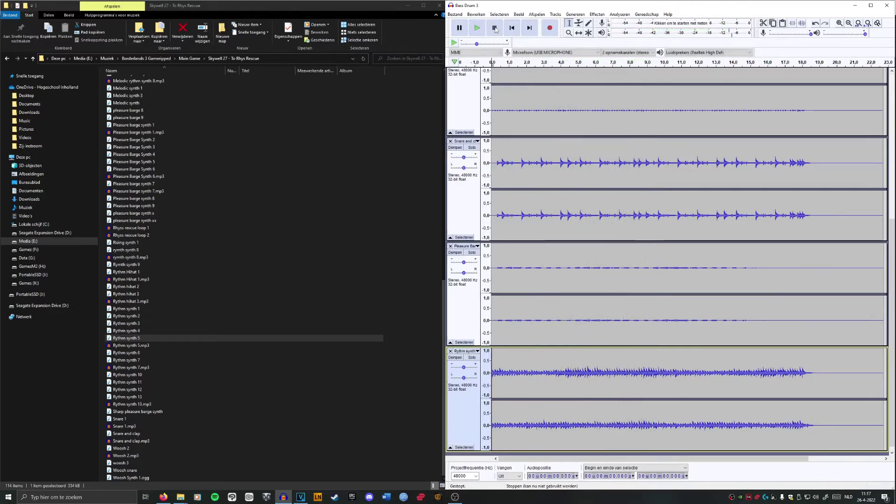
Step: Place the cursor at about 6.8 s in Bass Drum 3 and set the Fade out synth 2 track's gain to +3.0 dB
click(656, 222)
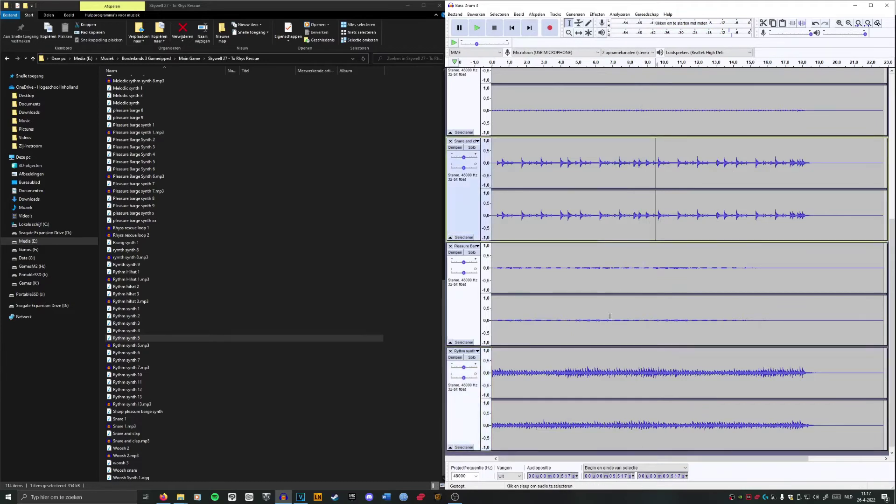
scroll(612, 273, up, 7)
scroll(562, 211, up, 3)
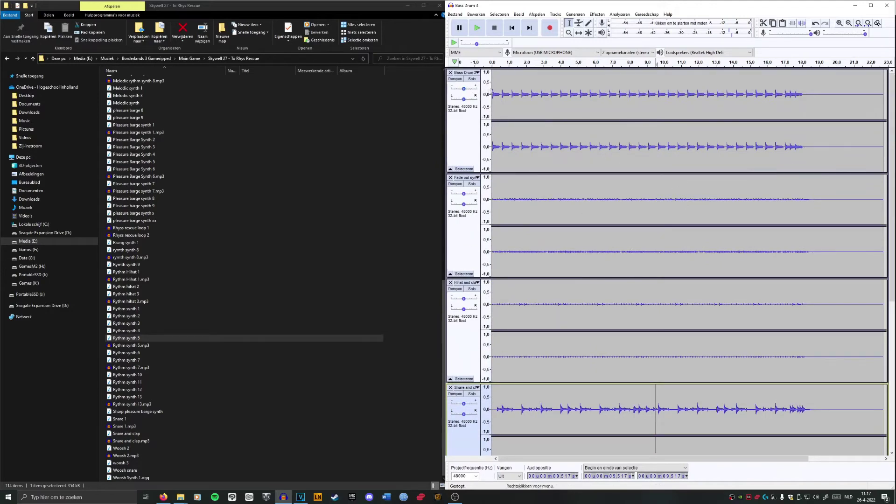
click(608, 102)
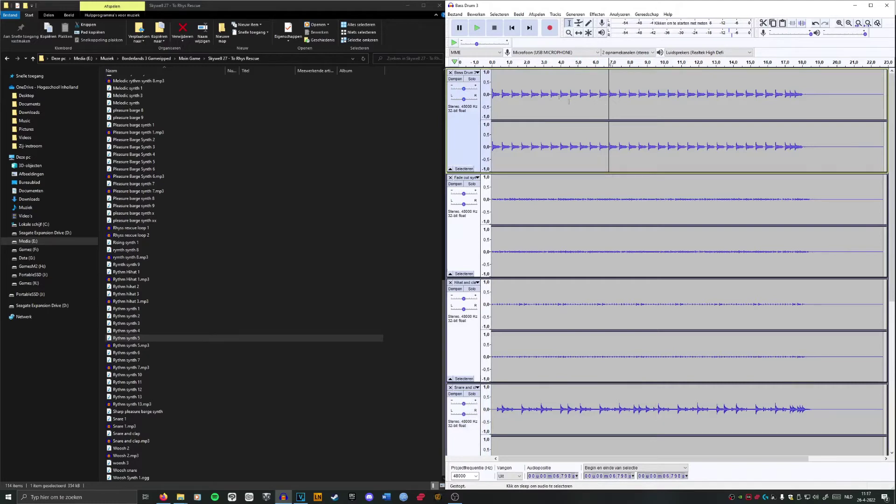
scroll(561, 190, down, 2)
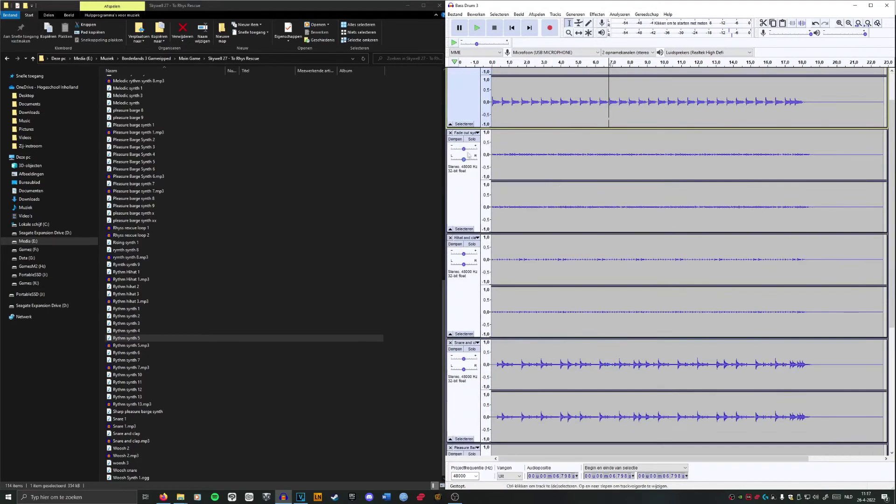
drag(464, 149, 465, 150)
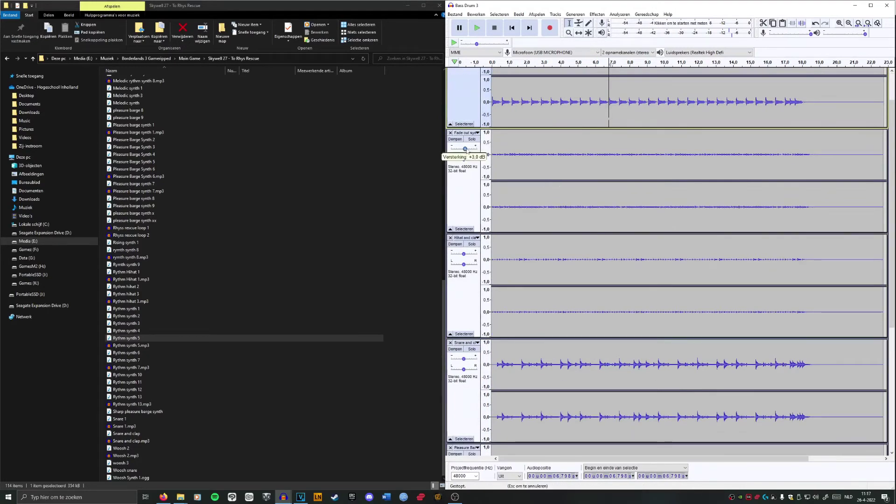
Step: Slightly lower the gain of the Pleasure Barge Synth 2 and Rythm synth 5 tracks
scroll(471, 339, down, 9)
scroll(470, 339, down, 1)
drag(464, 256, 462, 258)
click(464, 361)
drag(462, 361, 463, 362)
Step: Play the rebalanced six-track mix from the cursor through the end section and stop playback
click(480, 31)
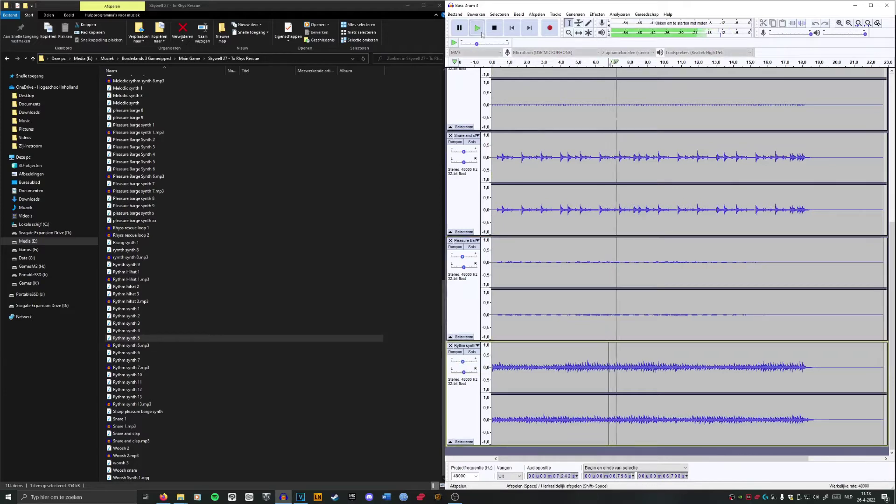
click(476, 64)
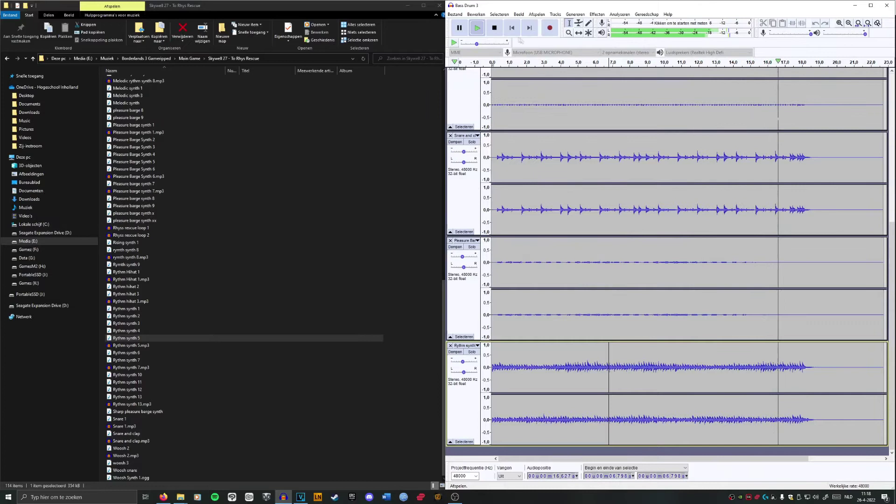
click(495, 28)
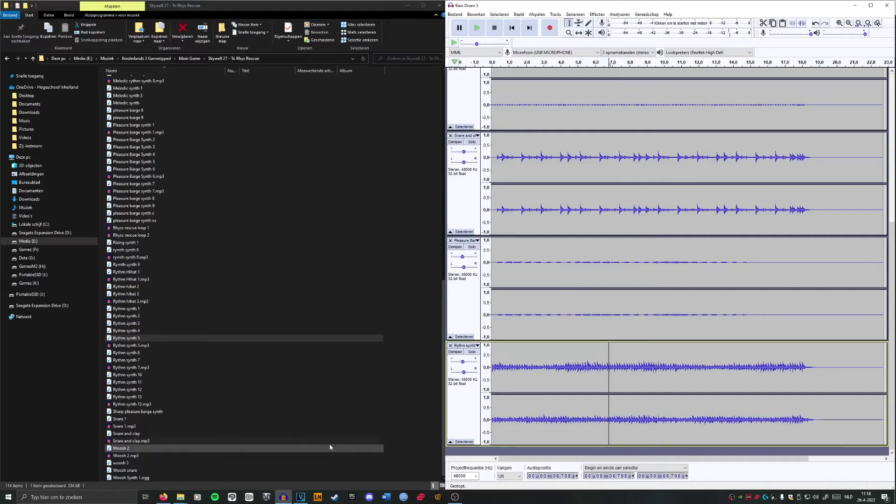
Step: Switch to the Skywell27 project in VEGAS Pro and examine how the stem clips are arranged around the Melodic Rythm synth 1 clip
click(301, 497)
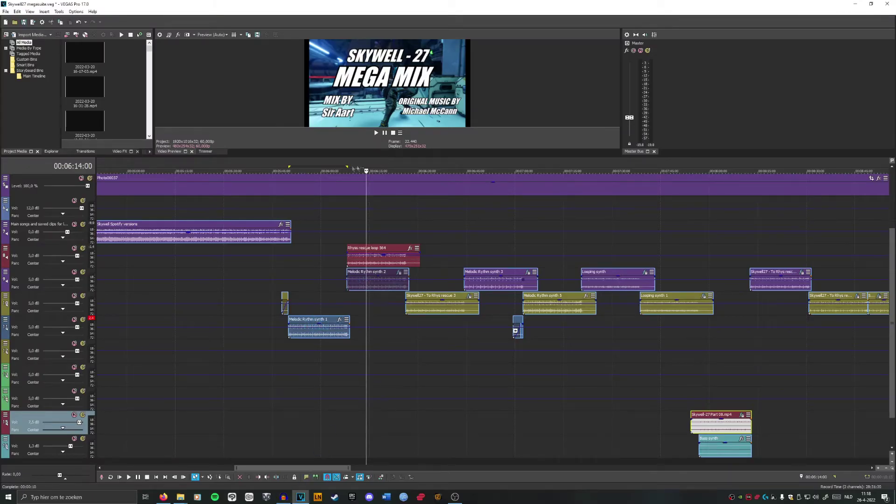
click(330, 166)
scroll(351, 284, down, 8)
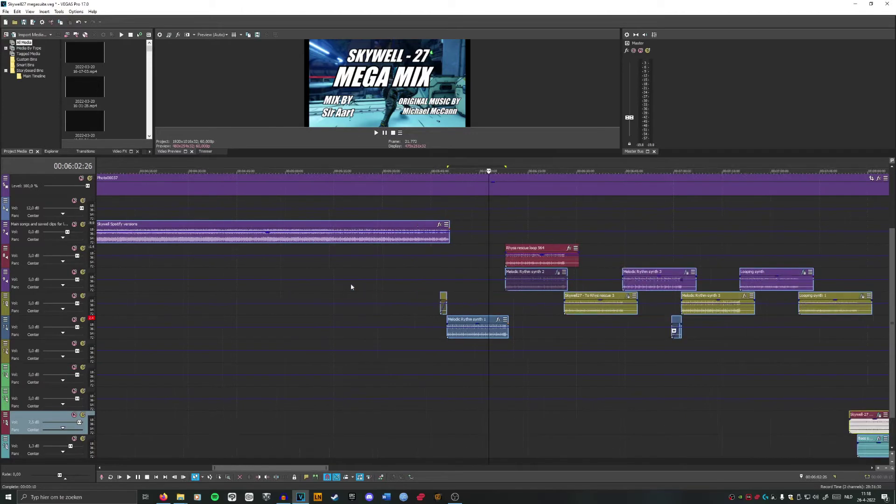
scroll(351, 285, down, 2)
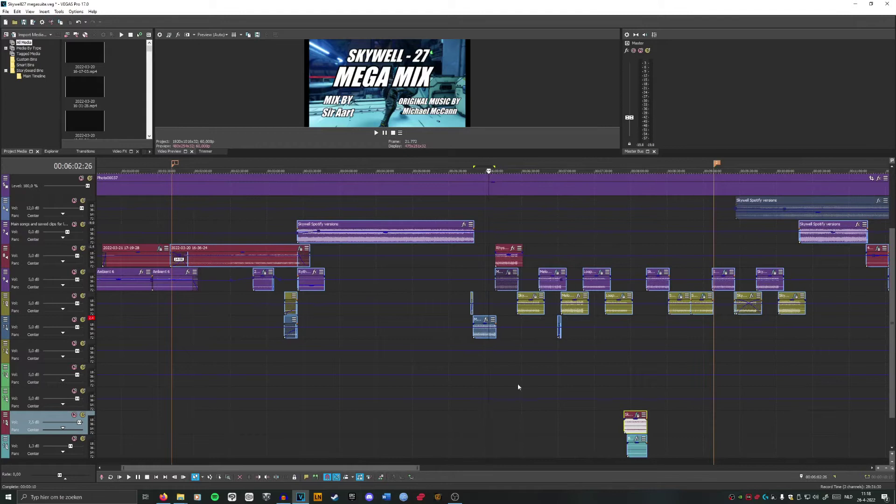
scroll(517, 383, up, 3)
scroll(518, 383, down, 2)
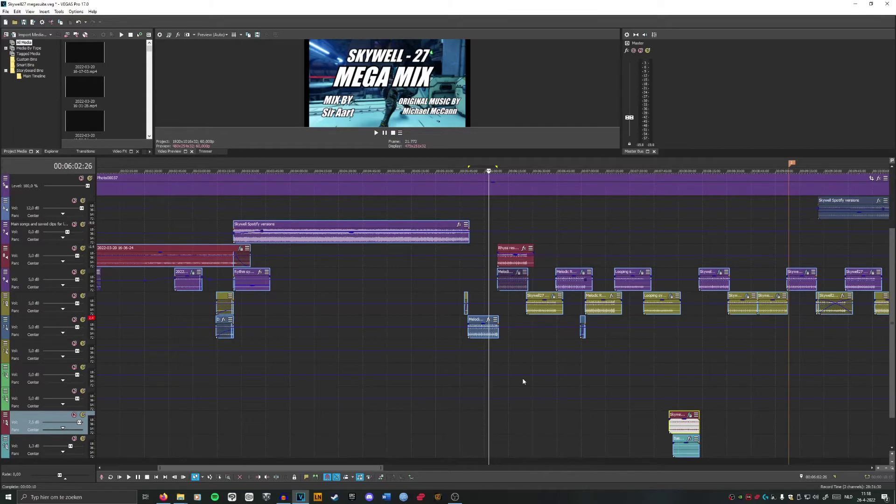
scroll(526, 374, down, 2)
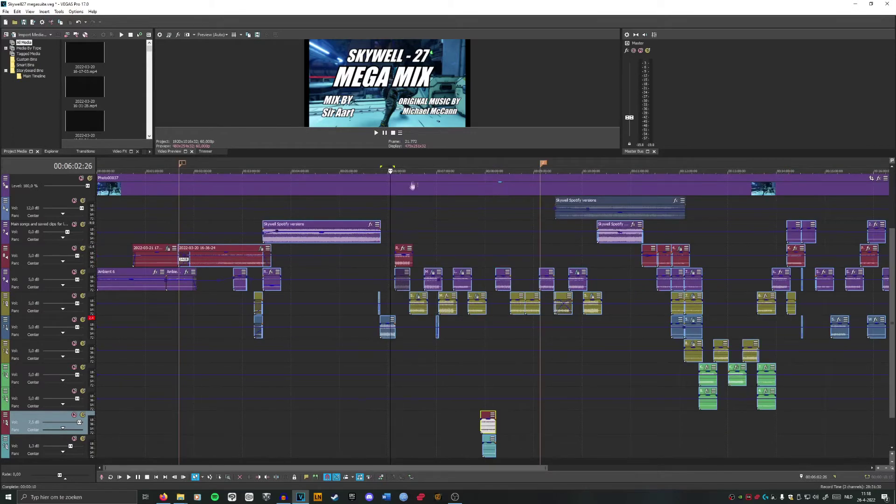
scroll(517, 348, up, 4)
scroll(516, 348, down, 3)
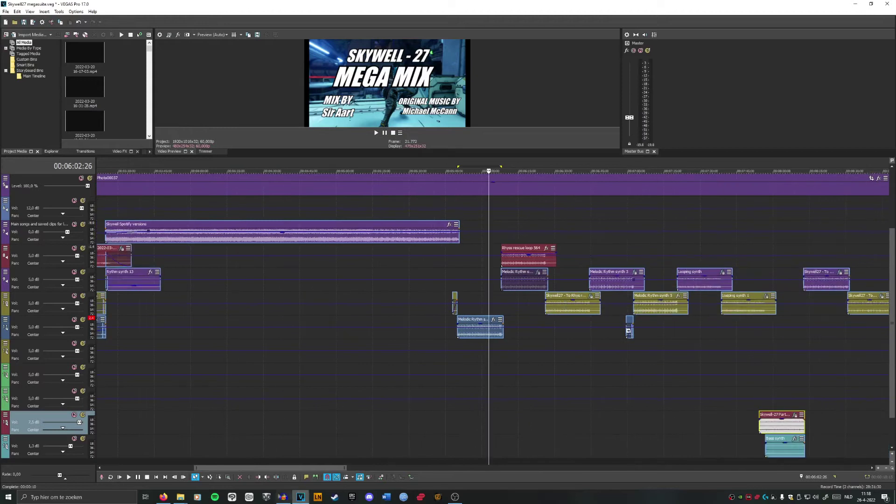
Step: Return to Audacity and review the six stacked tracks from Bass Drum 3 down to Rythm synth 5
click(283, 496)
scroll(524, 342, up, 2)
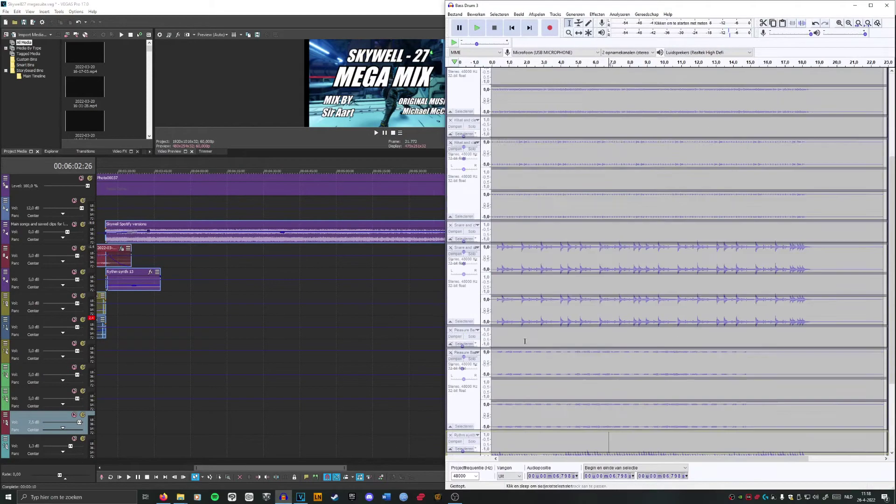
scroll(526, 329, up, 3)
click(533, 123)
scroll(528, 127, up, 1)
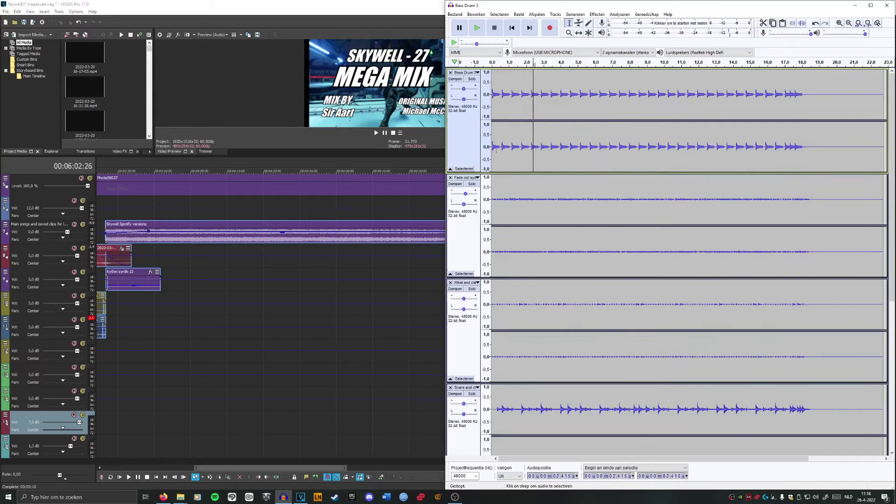
scroll(549, 314, down, 3)
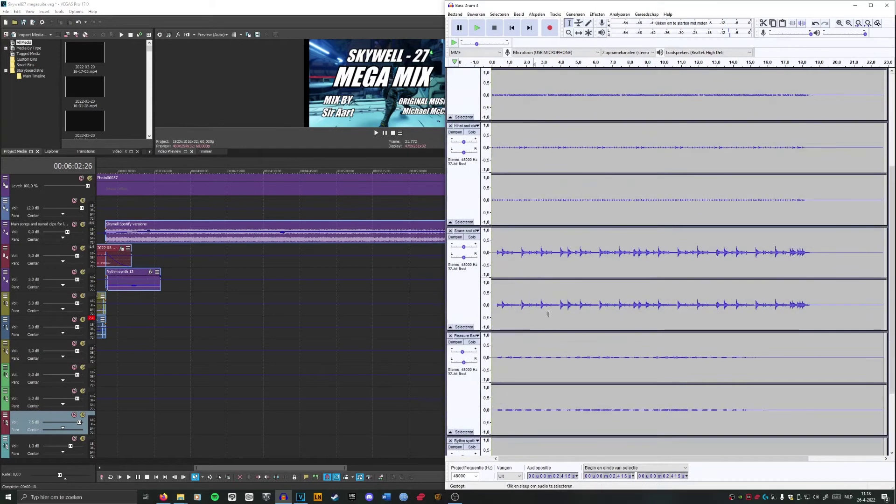
scroll(544, 358, down, 2)
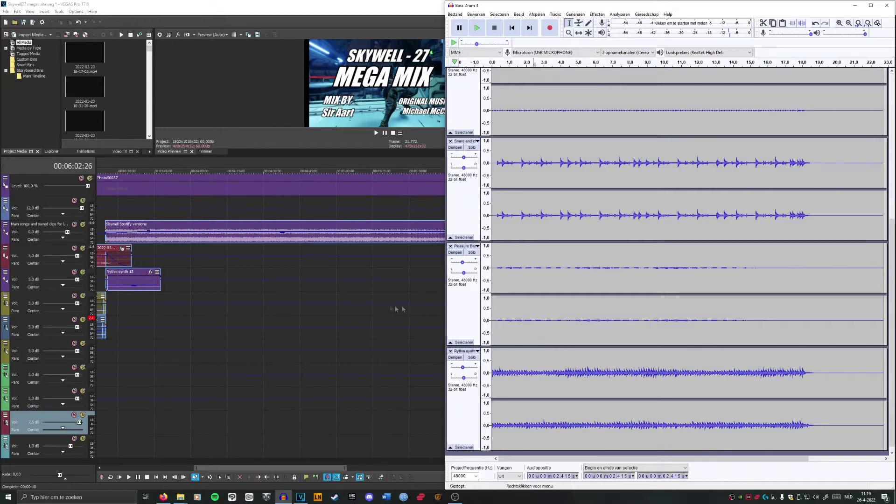
Step: Switch back to VEGAS Pro and play the timeline from the start of the Melodic Rythm synth 1 clip
click(380, 304)
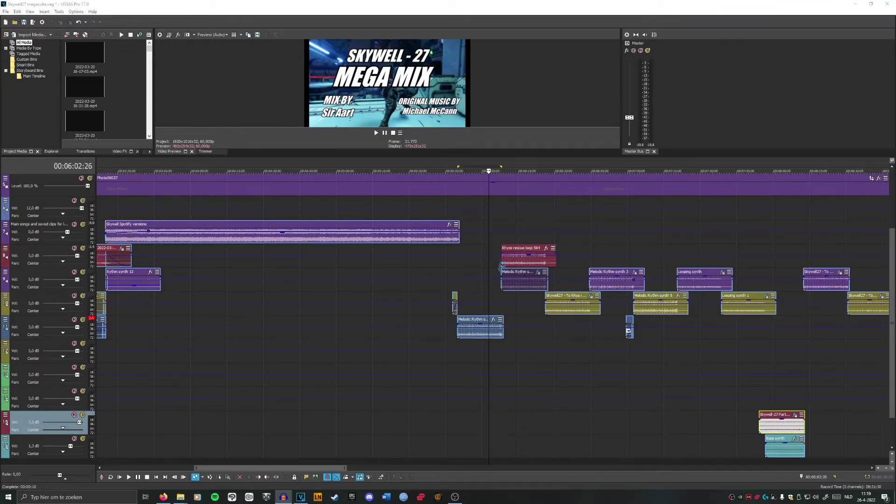
click(466, 164)
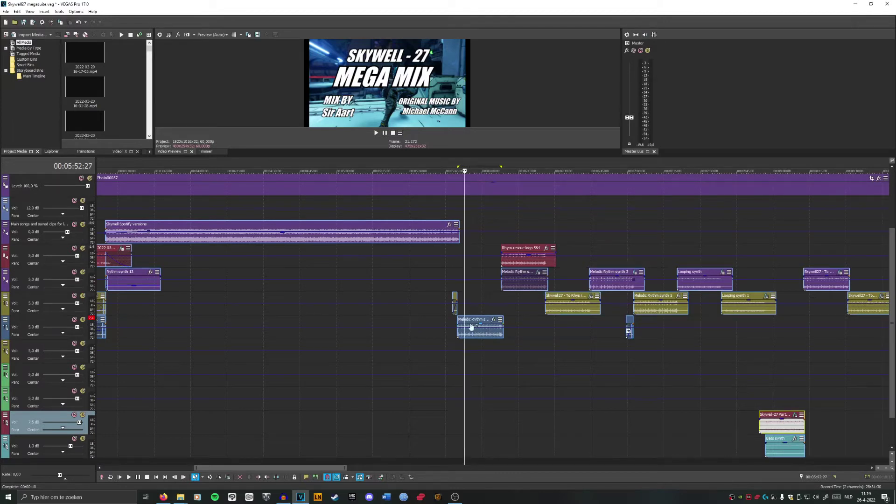
key(space)
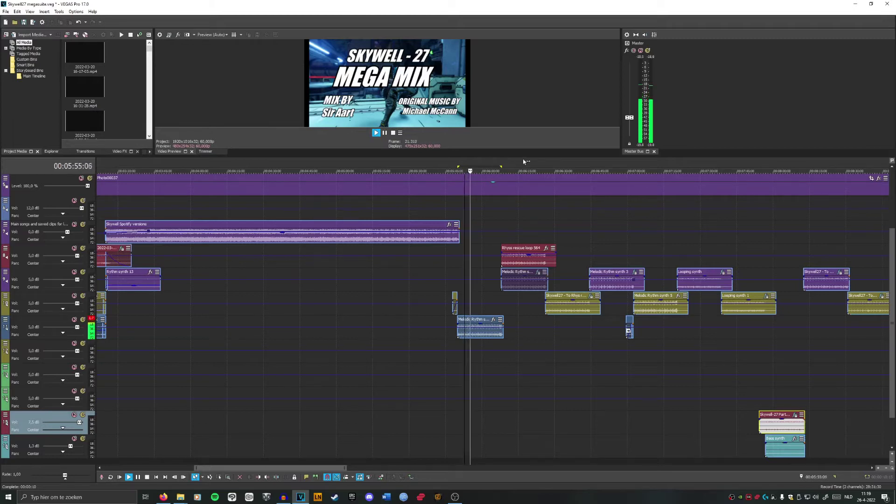
Step: Skip playback to near the end of Melodic Rythm synth 1, listen through to the overlapping Skywell-27 Part 08 and Bass synth clips, and pause
click(496, 164)
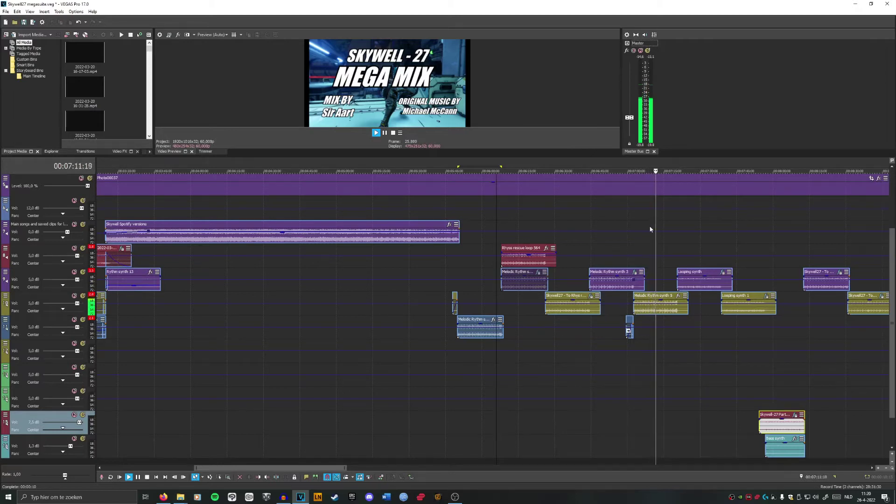
drag(317, 468, 371, 468)
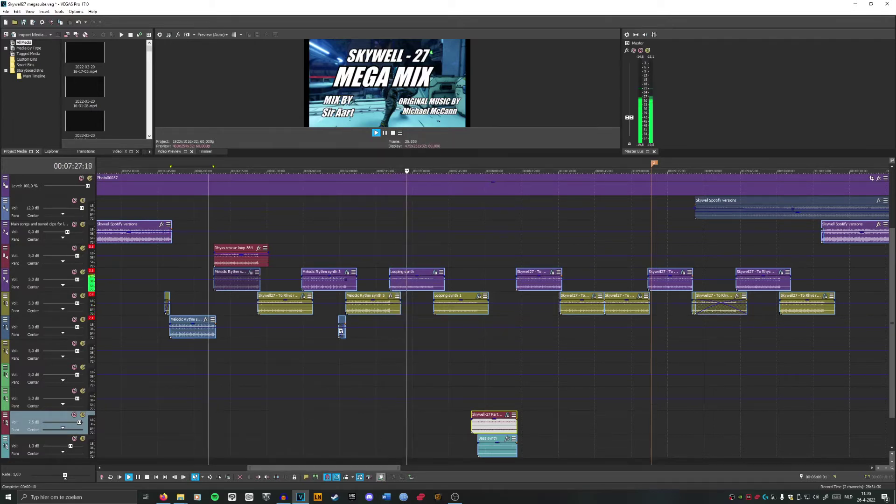
drag(384, 467, 395, 467)
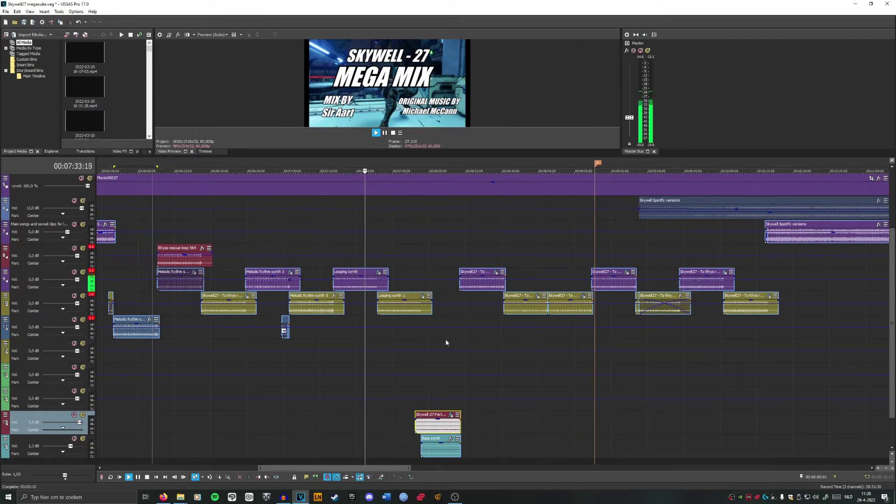
drag(366, 462, 386, 462)
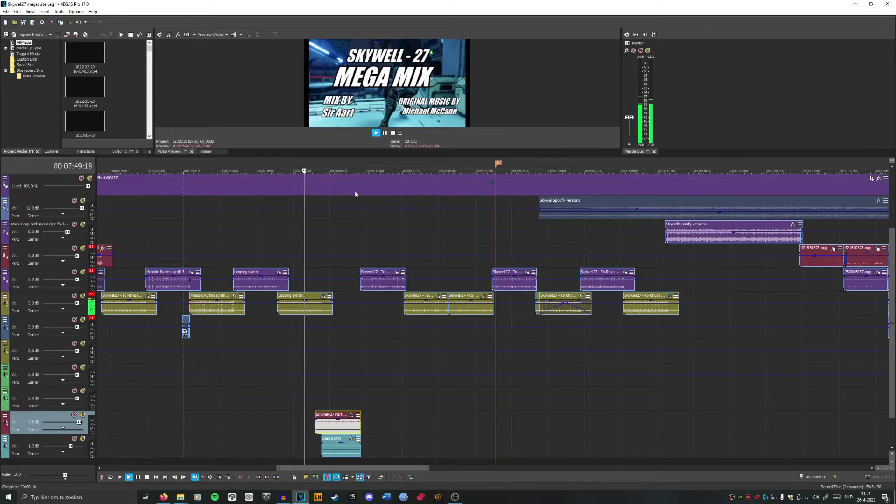
scroll(354, 190, left, 5)
scroll(355, 191, left, 1)
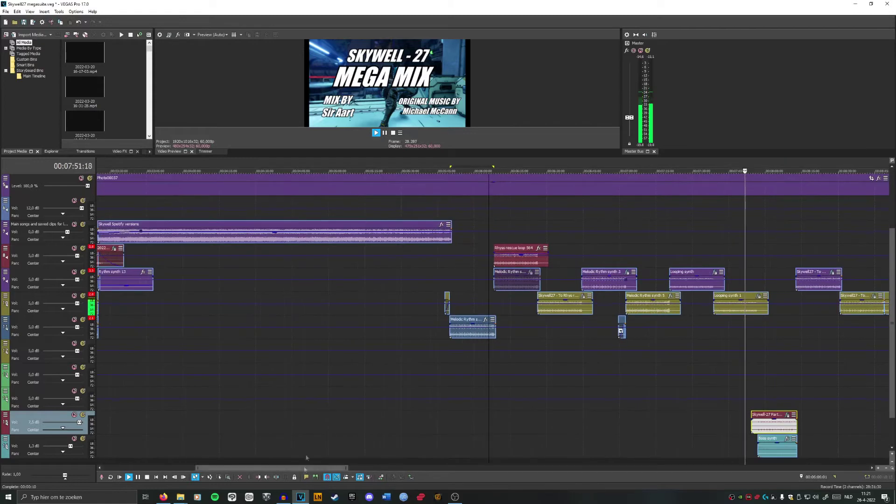
drag(308, 468, 364, 468)
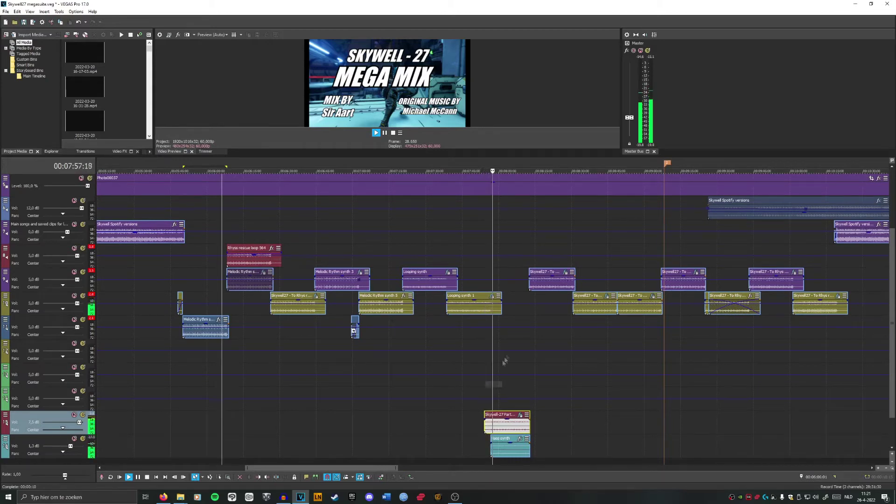
click(385, 133)
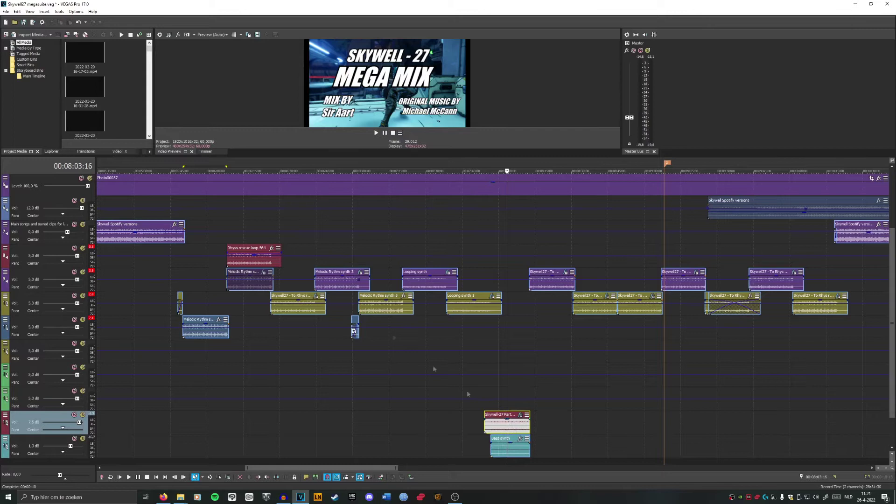
Step: Play the end of the Skywell Spotify versions clip from 00:05:42:15 and pause where the short transition clip begins
click(165, 169)
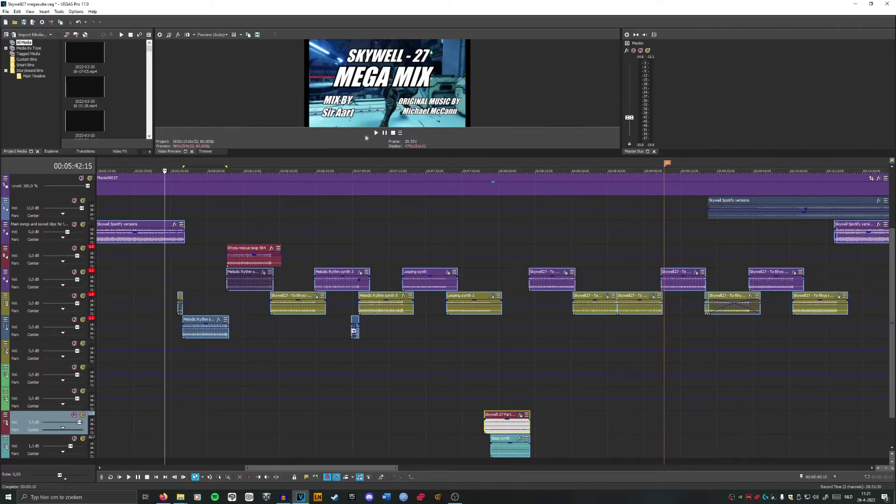
click(377, 133)
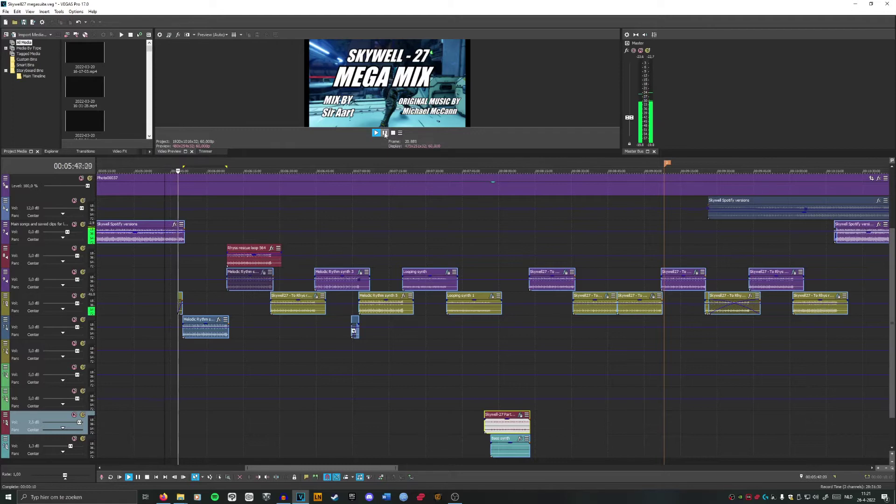
click(385, 134)
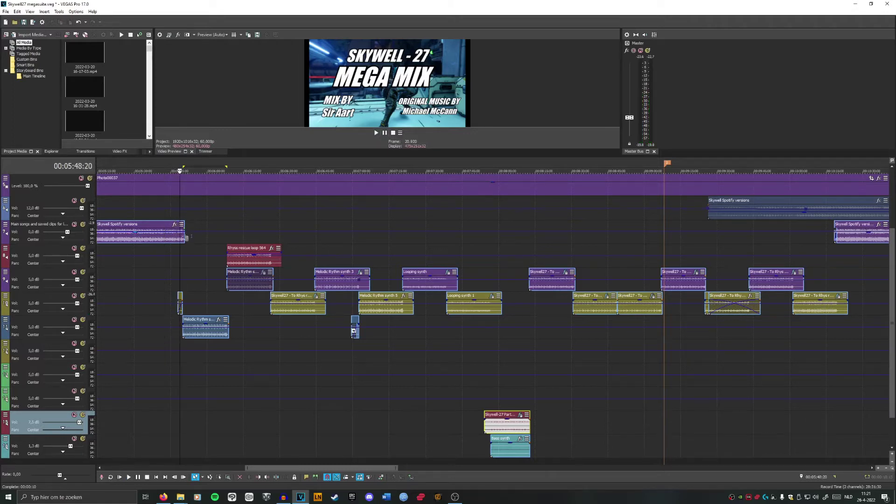
Step: Play from 00:07:53:00 just before the Skywell-27 Part clip, skip ahead within it, listen into the following To Rhys clips, and pause
click(481, 167)
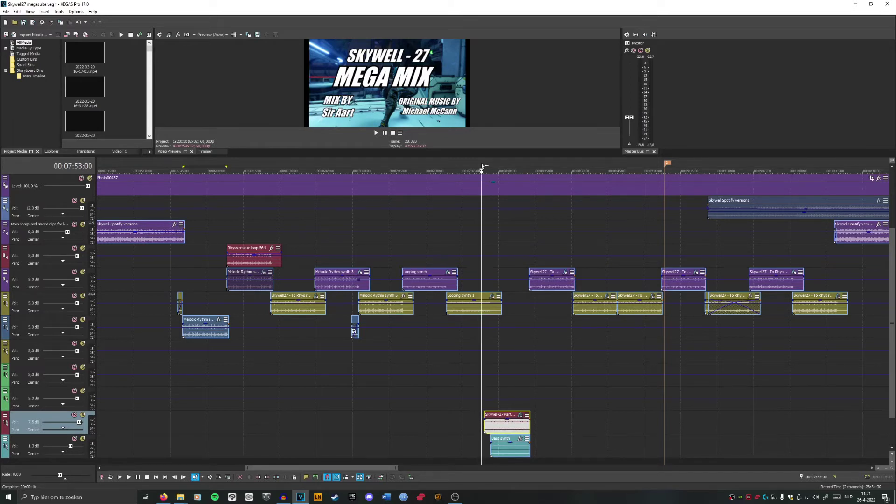
click(376, 134)
click(517, 167)
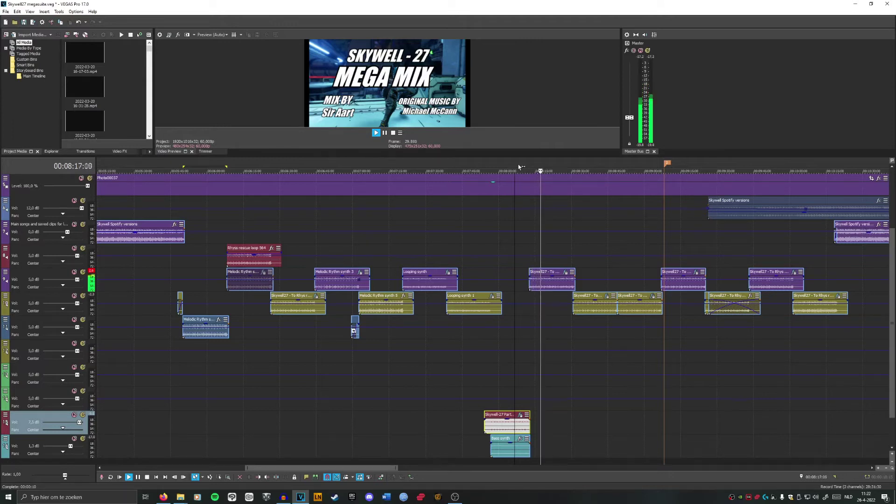
drag(389, 468, 429, 468)
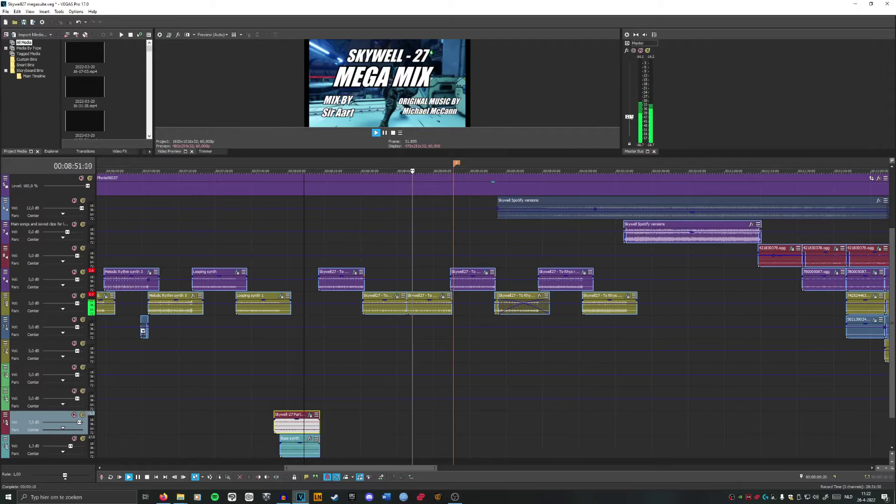
click(386, 134)
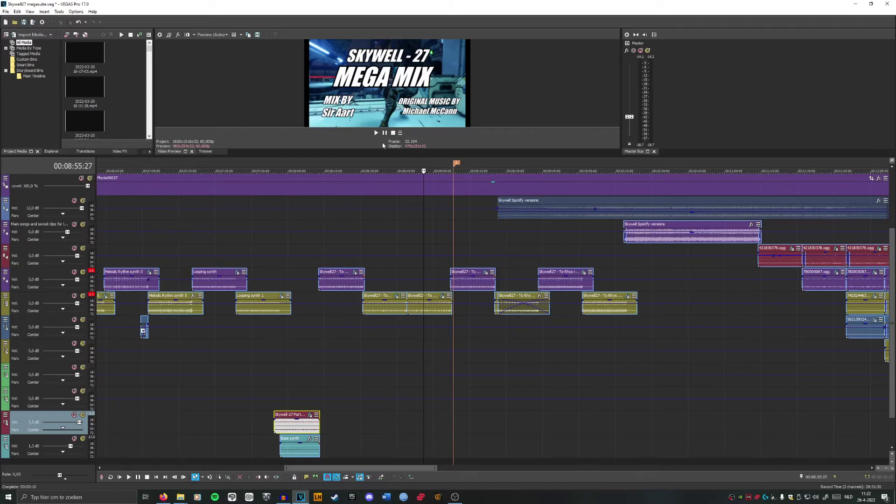
Step: Survey the whole mega mix timeline, examining where the short stem clips sit between the main songs and across the lower tracks
scroll(375, 214, down, 4)
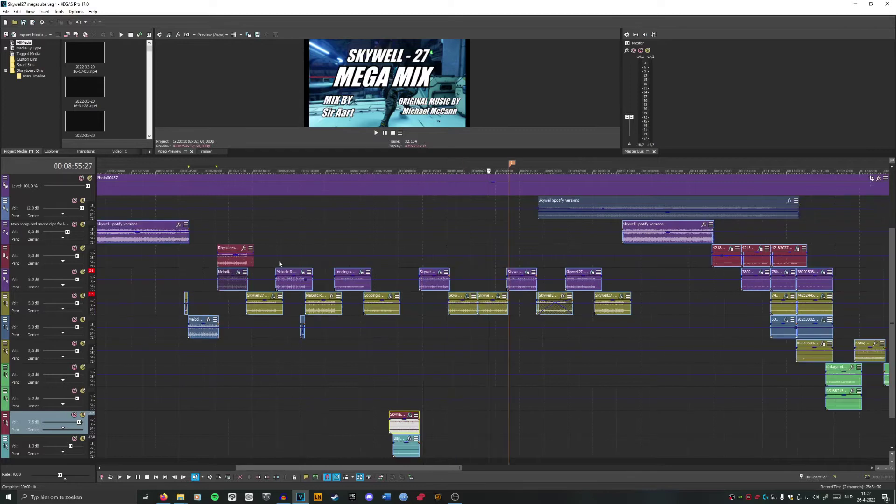
drag(316, 167, 433, 166)
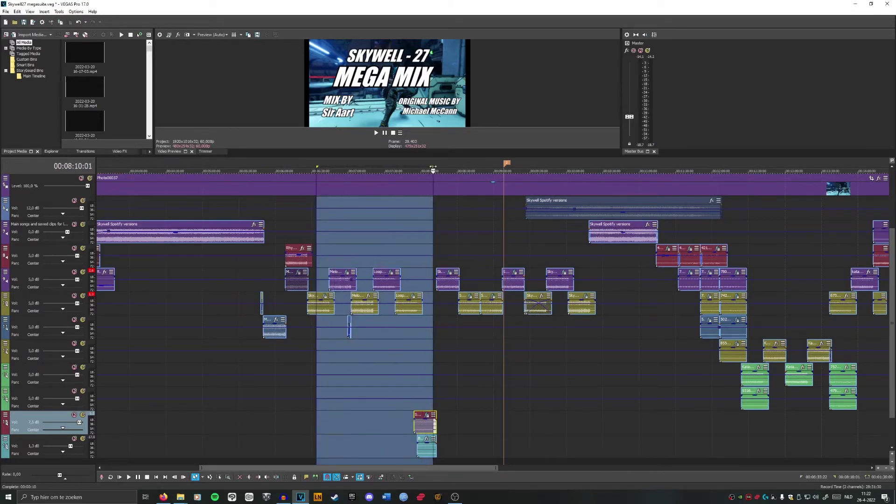
click(439, 170)
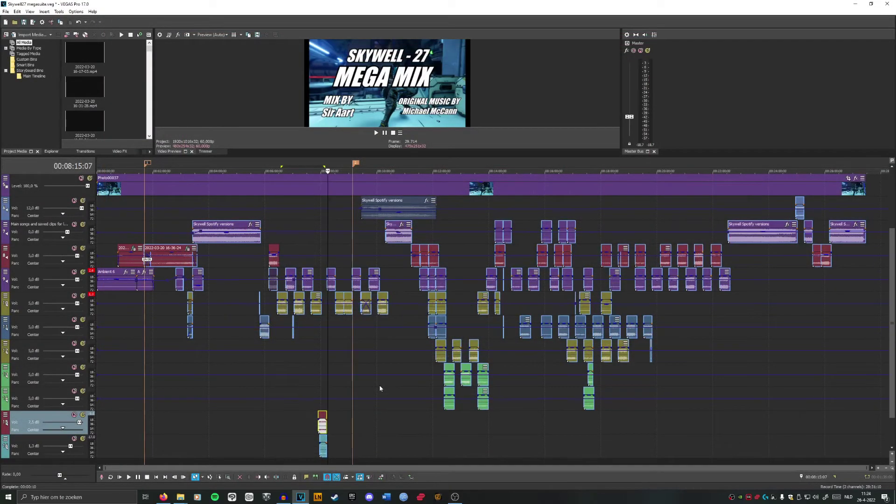
click(153, 321)
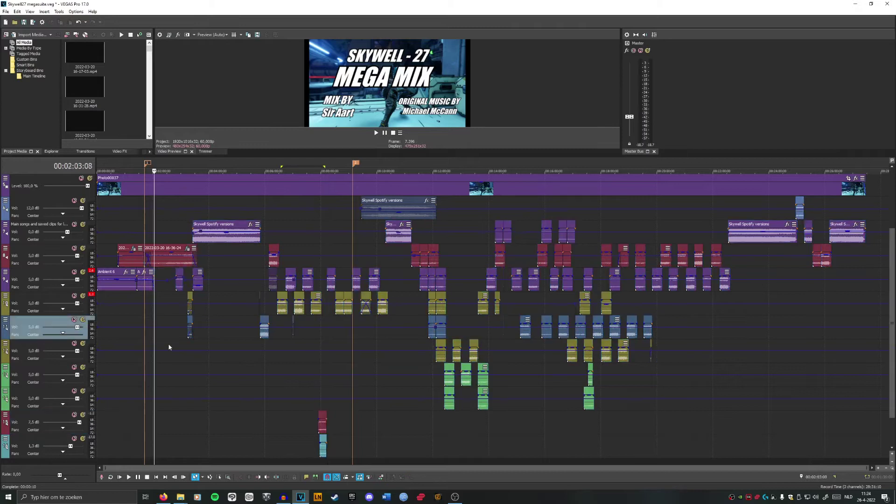
click(331, 287)
click(371, 286)
click(537, 282)
click(559, 282)
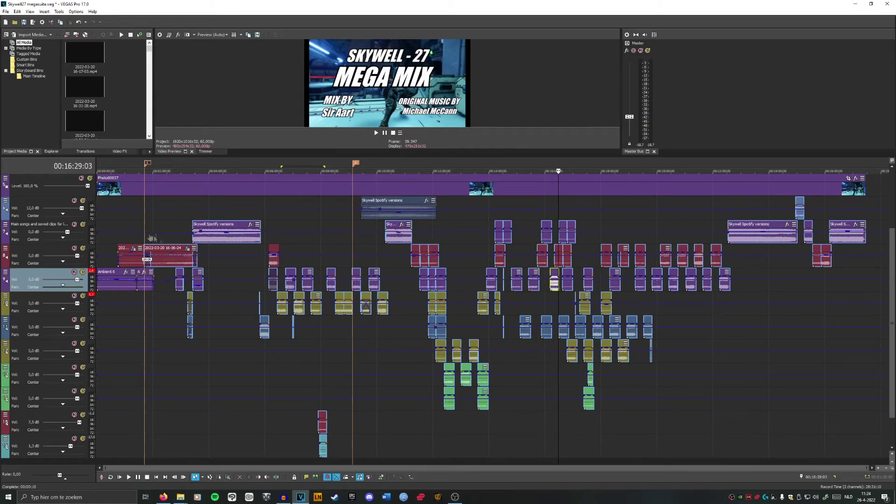
Step: Return to the opening of the mix, select the first Ambient 6 clip, and play a few seconds of it
click(136, 165)
scroll(243, 300, up, 5)
scroll(308, 322, down, 5)
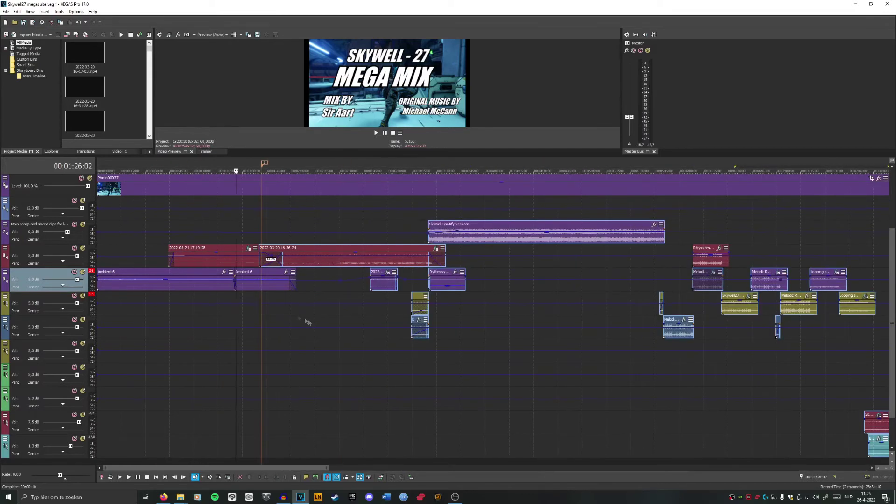
click(169, 280)
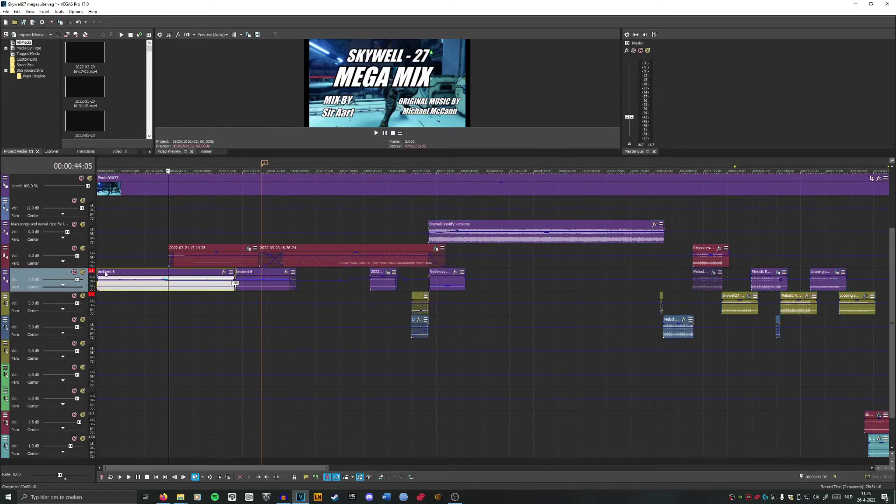
click(126, 167)
click(377, 133)
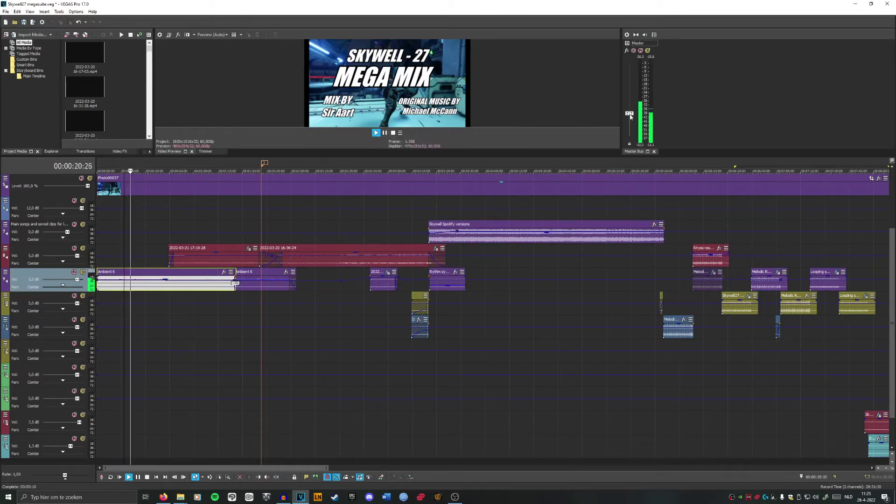
click(385, 134)
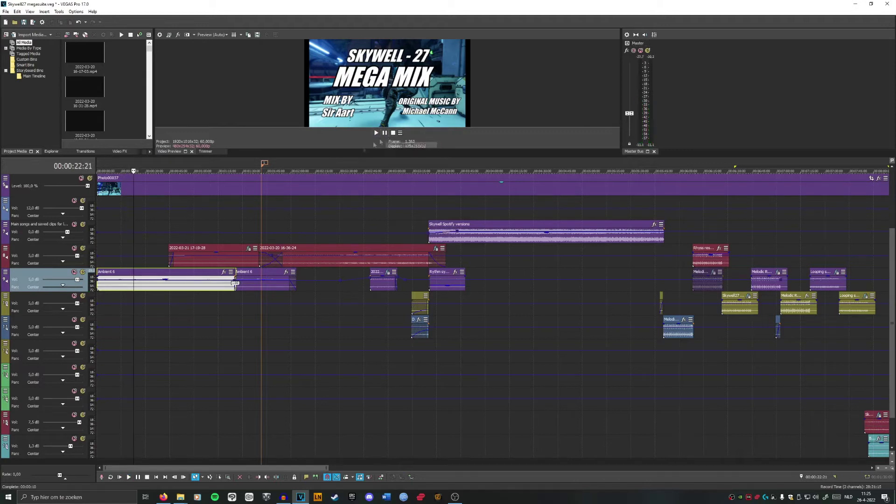
Step: Inspect the two recorded clips above Ambient 6, play the second from 00:02:16:07, and return the cursor to where it starts
click(220, 247)
click(304, 256)
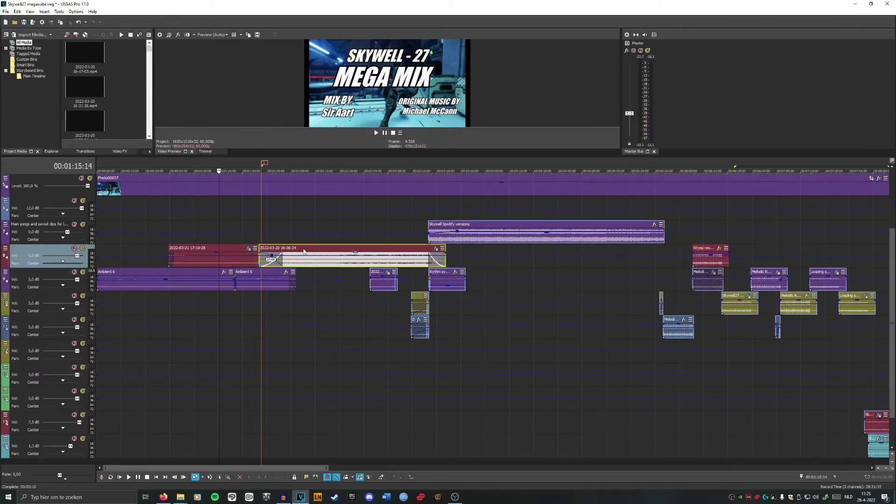
click(227, 249)
click(314, 251)
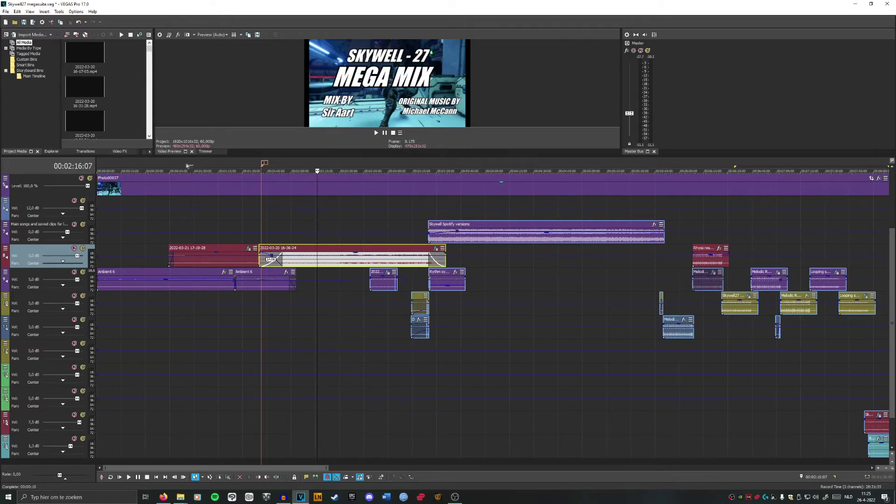
key(space)
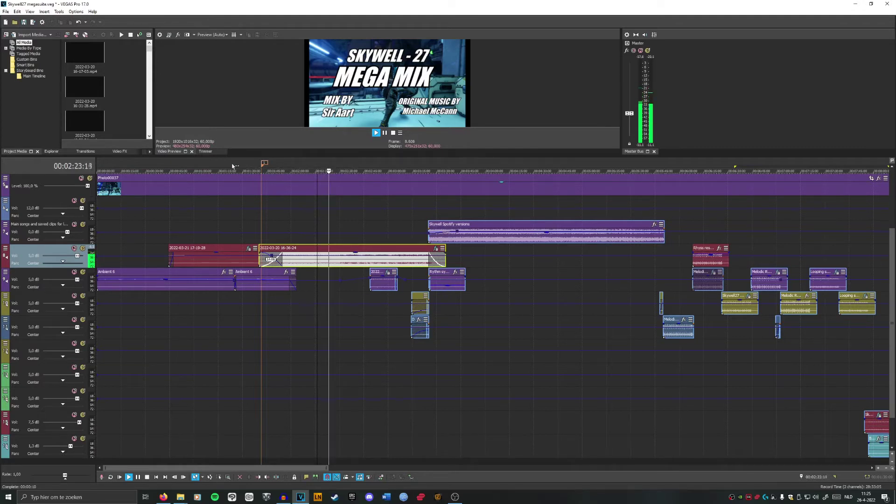
click(384, 133)
click(258, 173)
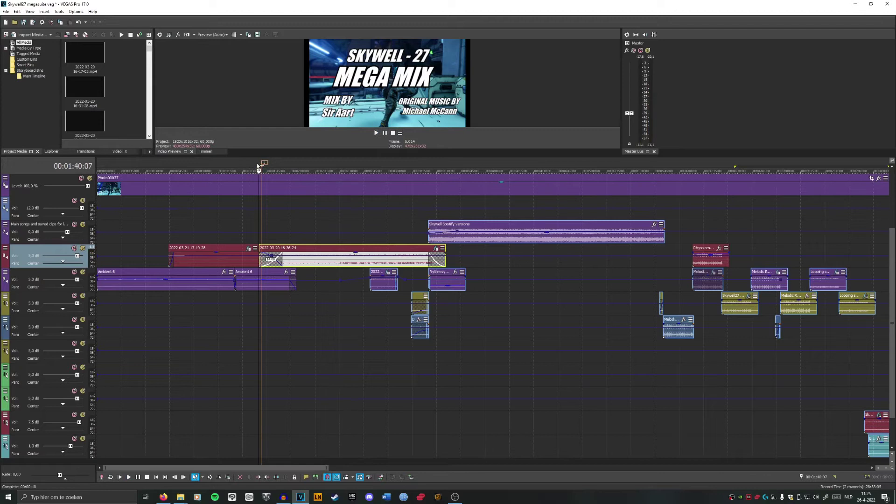
Step: Examine the two Ambient 6 clips and the transition where they join
scroll(417, 315, up, 4)
scroll(417, 315, down, 2)
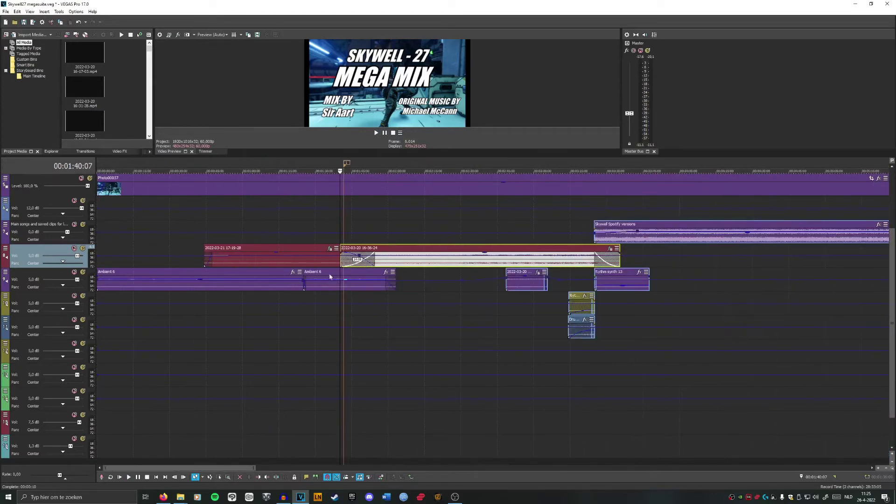
click(300, 274)
click(248, 275)
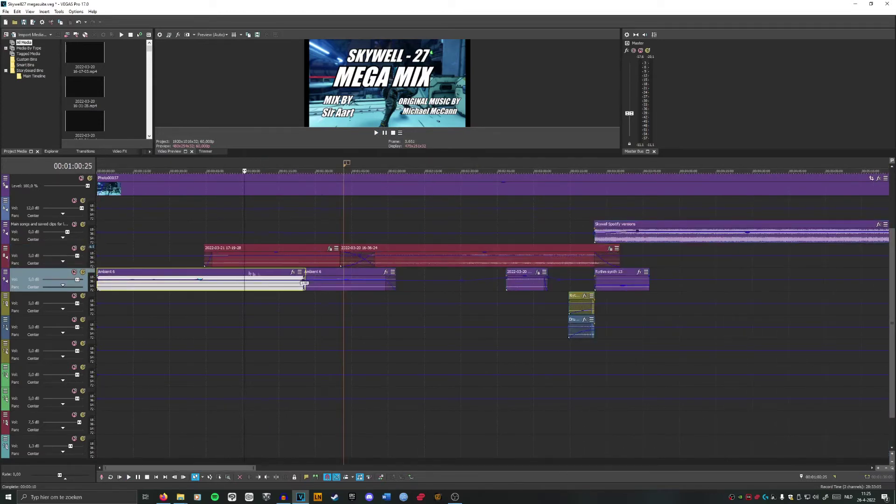
click(309, 275)
scroll(304, 302, up, 3)
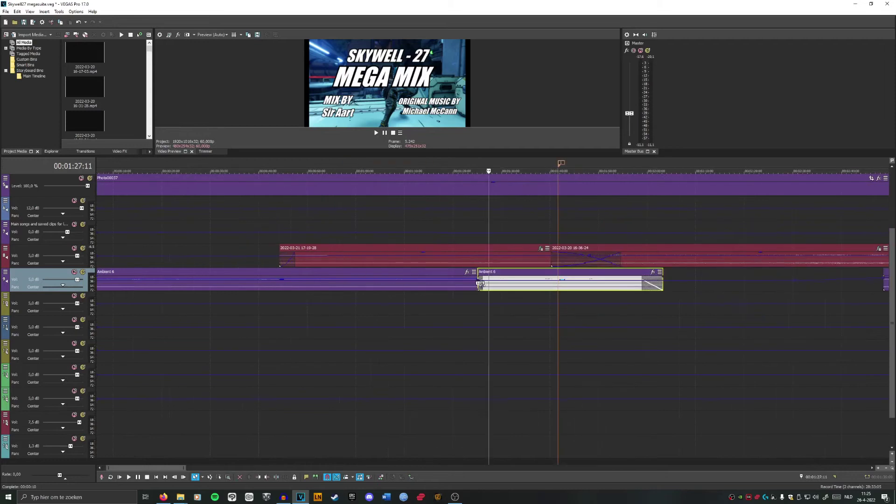
scroll(453, 296, down, 5)
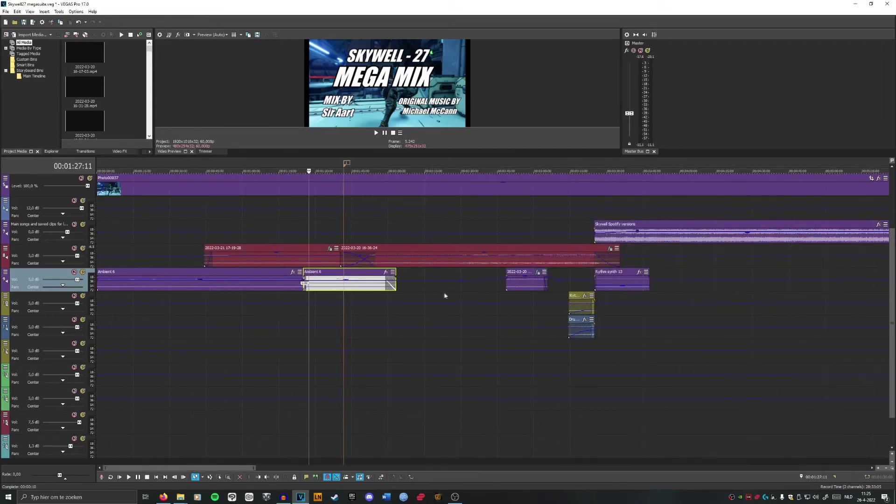
drag(311, 466, 312, 466)
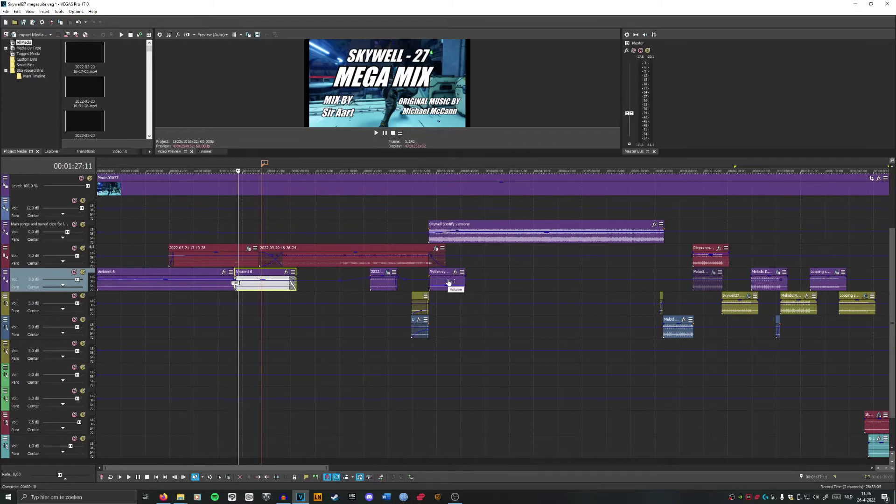
Step: From the Skywell 27 - To Rhys Rescue folder, add Rythm synth 3 and Hihat to the two empty green tracks, aligned around 00:04:31
mouse_move(180, 496)
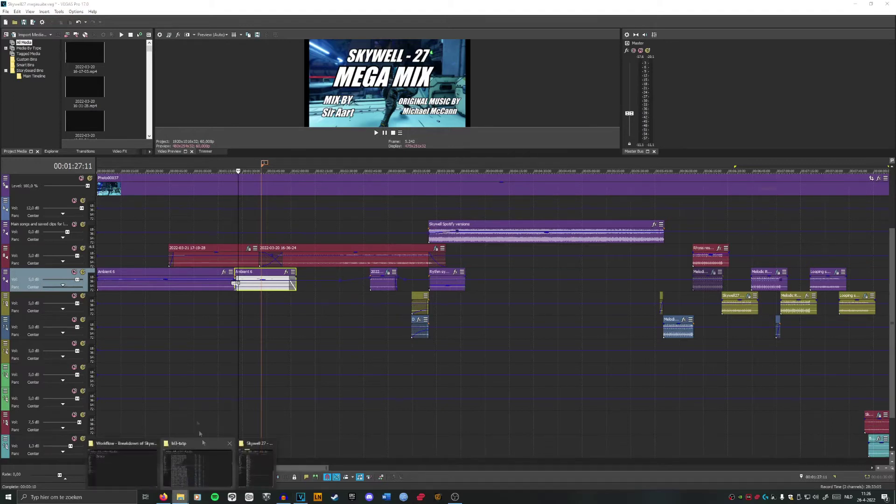
click(256, 460)
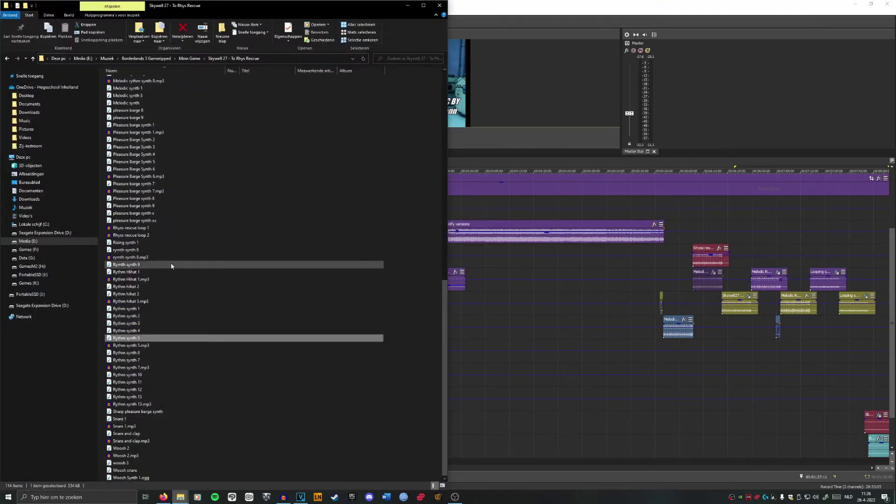
scroll(204, 323, up, 2)
scroll(185, 416, up, 2)
scroll(185, 416, down, 2)
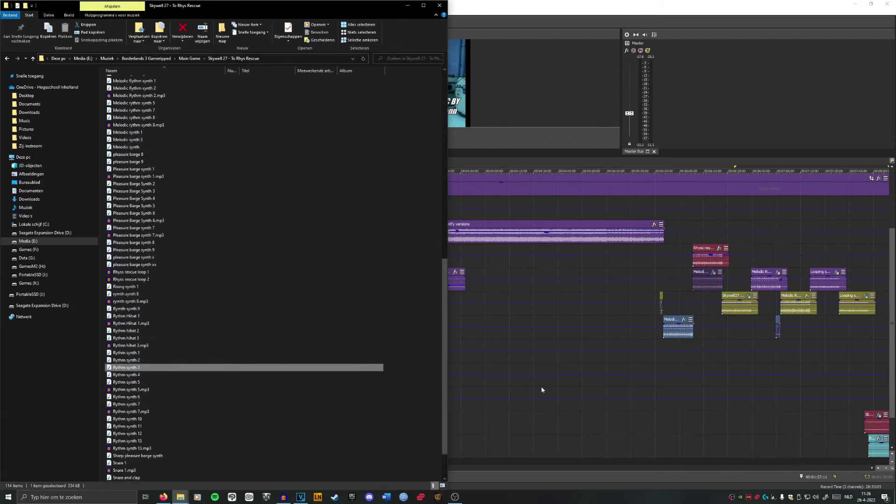
drag(541, 390, 542, 390)
scroll(131, 215, up, 9)
drag(124, 226, 543, 397)
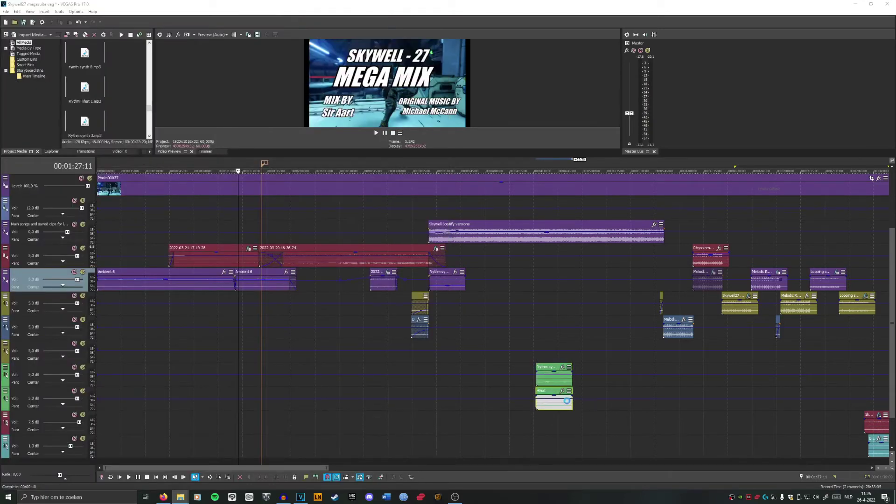
Step: Solo the Rythm synth 3 and Hihat tracks and play both clips together from near their start, then pause
click(583, 402)
scroll(558, 400, up, 5)
scroll(559, 400, up, 2)
scroll(323, 385, down, 2)
click(324, 385)
click(82, 391)
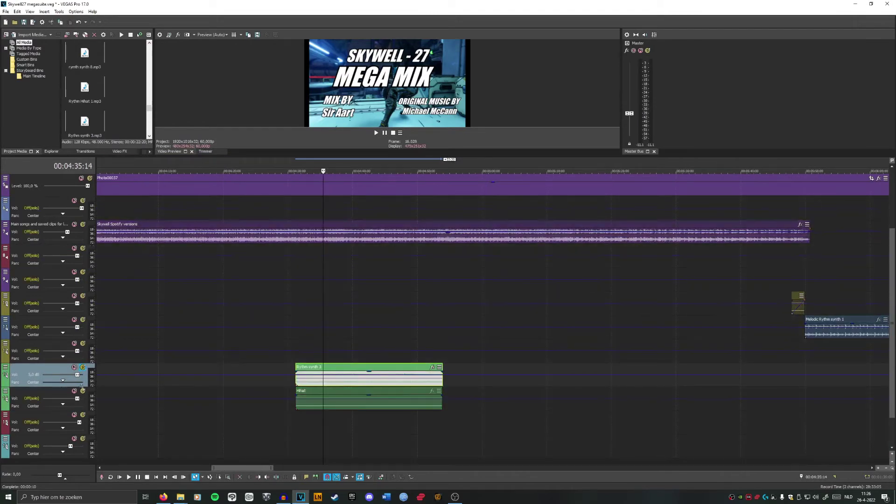
click(301, 164)
click(377, 133)
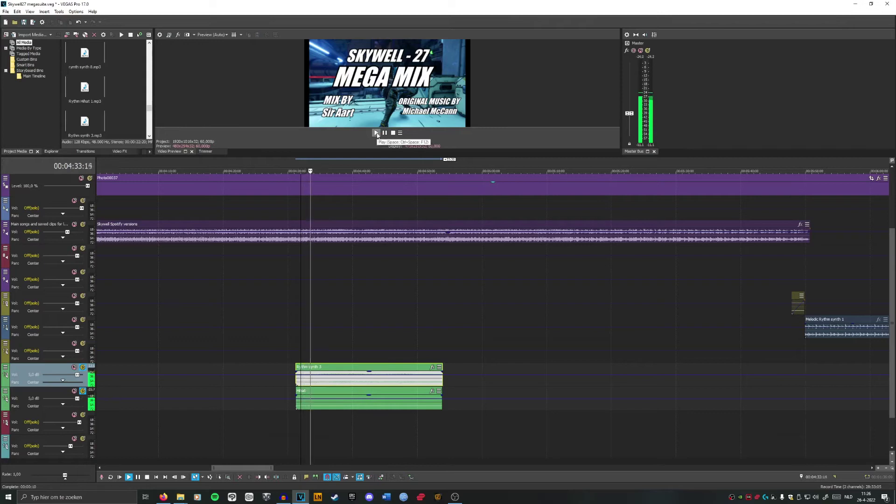
key(space)
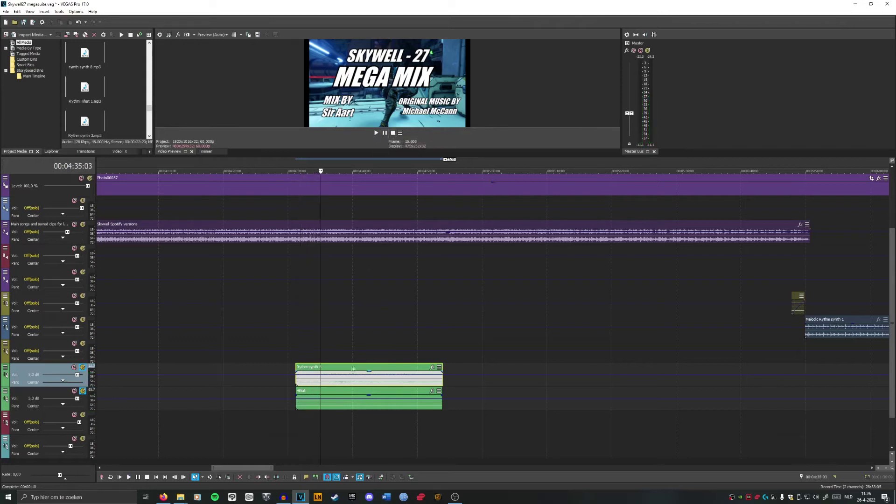
Step: Shift the Hihat clip about one second later than Rythm synth 3 and play the offset pair
drag(334, 390, 340, 391)
click(292, 168)
click(376, 133)
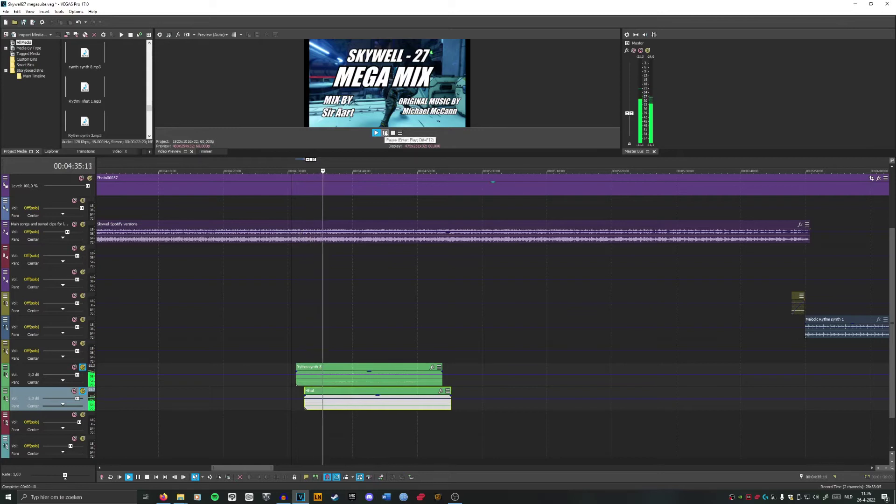
click(385, 133)
Step: Move the Hihat clip onto the Rythm synth 3 track, overlapping its end from about 00:04:49 as a crossfade, and play the transition
drag(356, 396, 449, 378)
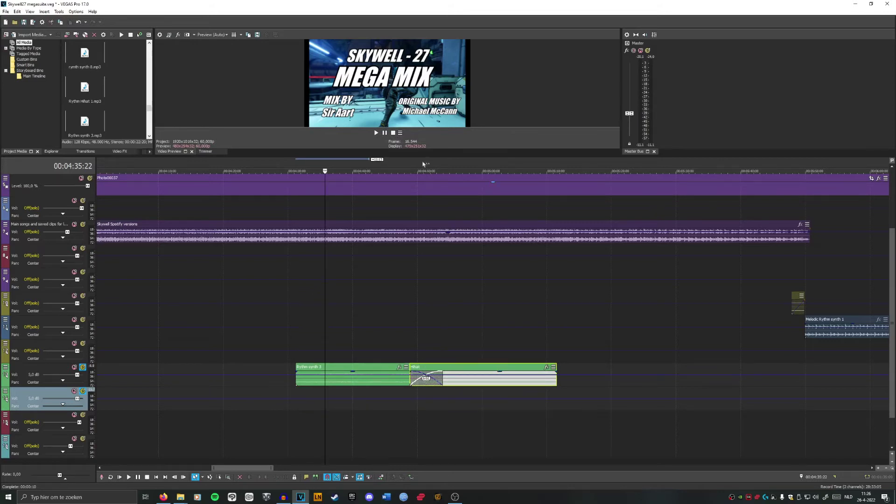
click(423, 164)
click(406, 160)
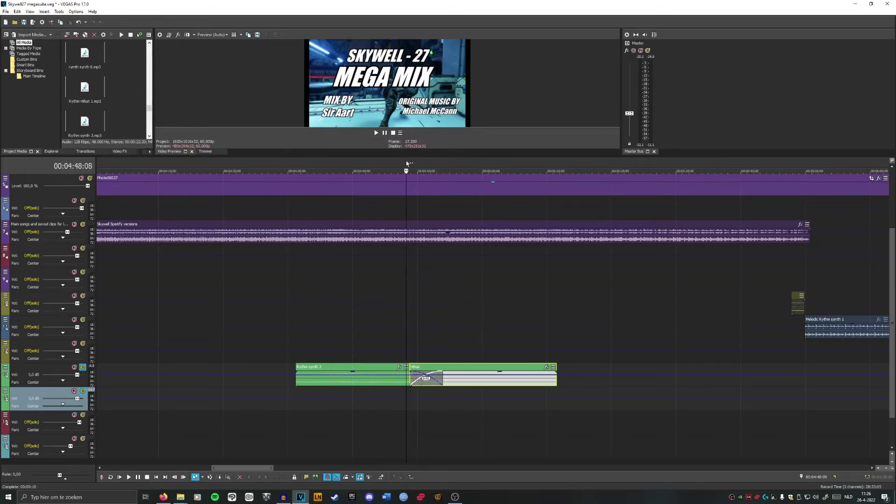
click(376, 134)
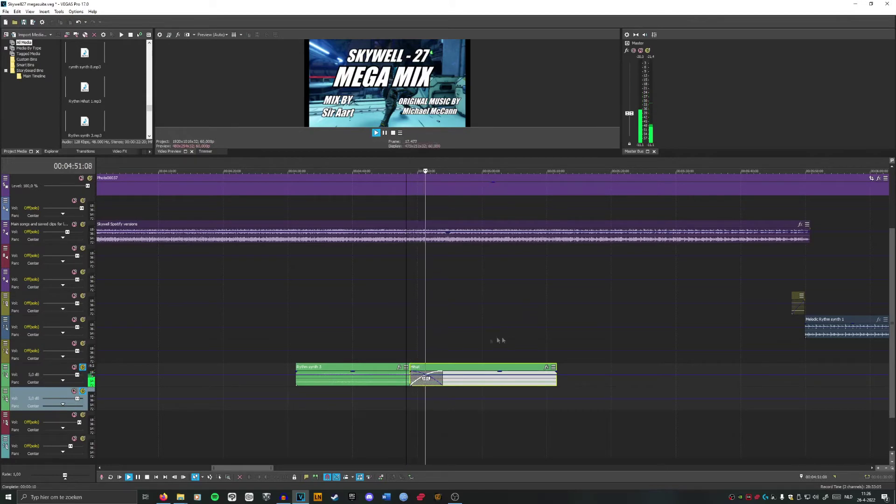
Step: Lengthen the crossfade by moving the Hihat clip earlier to about 00:04:46, play the transition again, and pause
drag(457, 372, 438, 371)
click(395, 168)
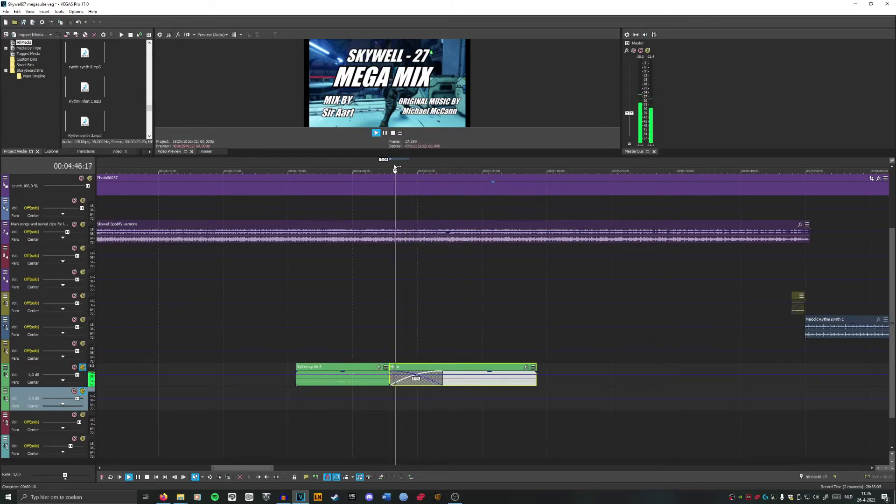
click(384, 133)
scroll(439, 292, down, 4)
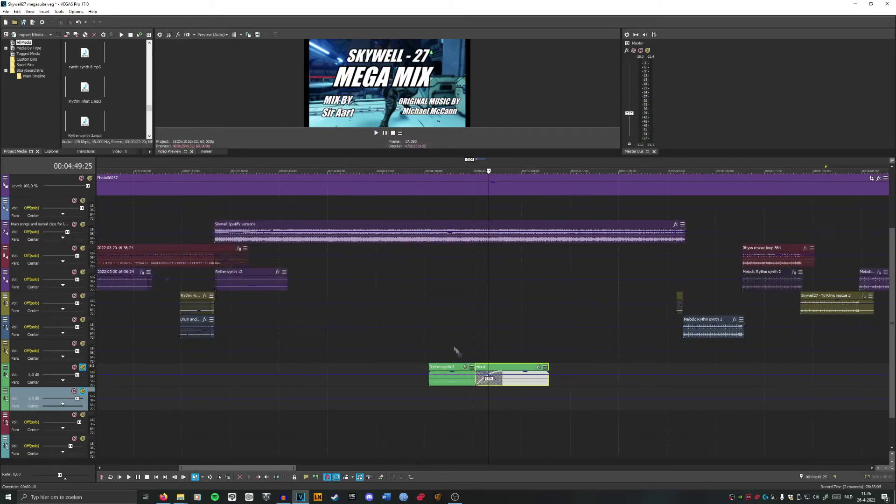
Step: Undo the crossfade and the insertion of the Rythm synth 3 and Hihat clips, and turn off the remaining track solo
key(ctrl+z)
key(ctrl+z)
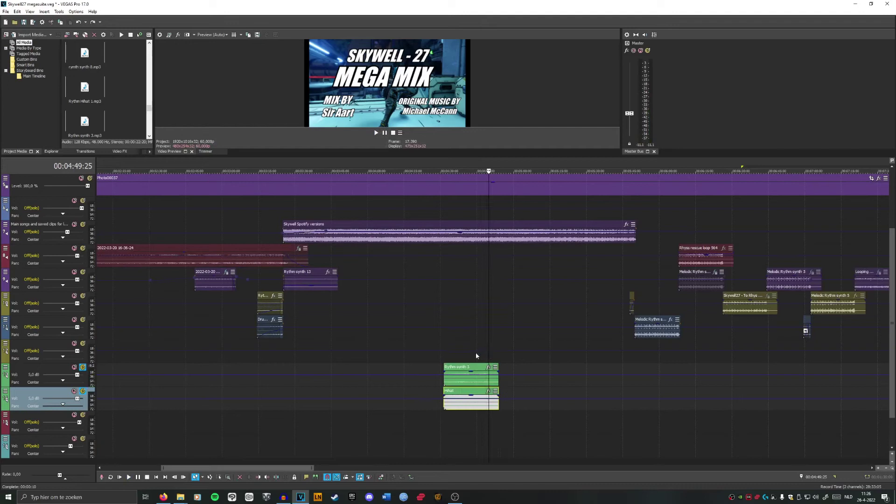
key(ctrl+z)
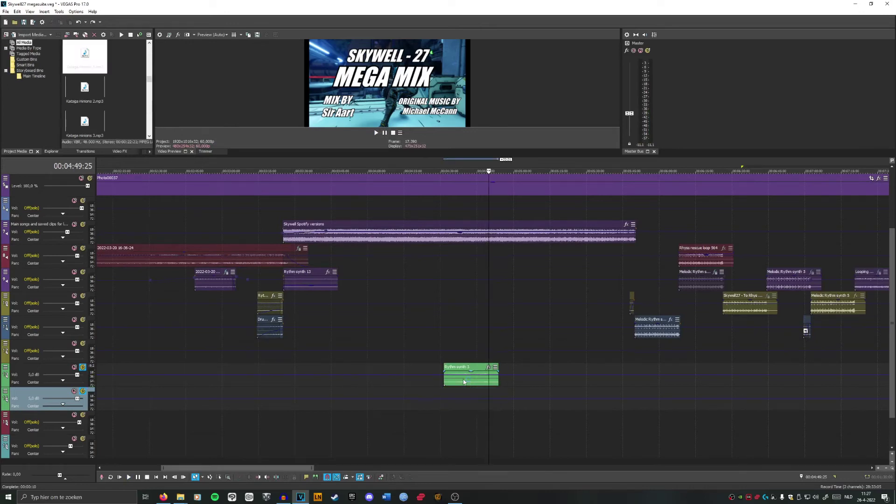
key(ctrl+z)
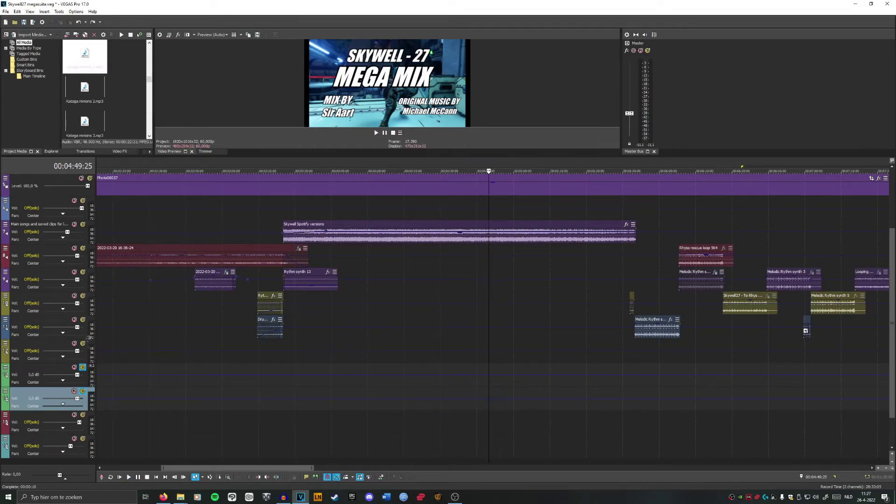
click(82, 367)
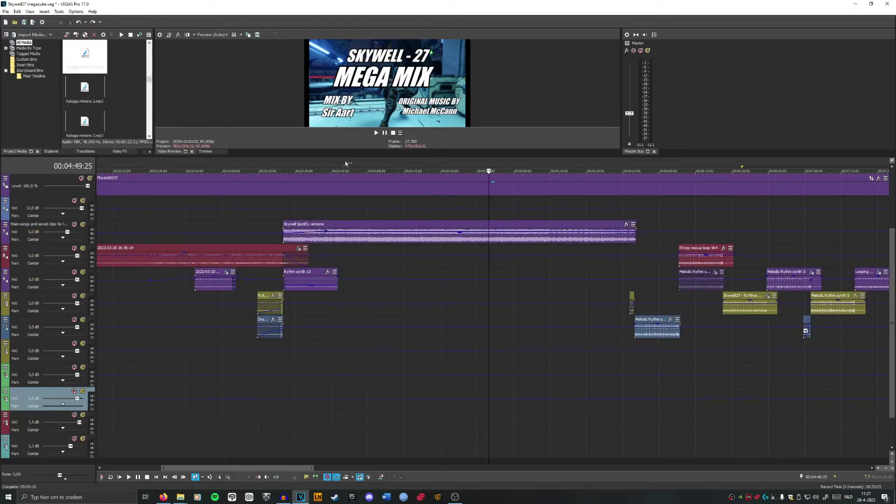
Step: Examine the transition into the Skywell Spotify versions clip around 00:03:19 to 00:03:23, including the Rythm Hihat 1 and Drum and Snare 1 layers
scroll(220, 279, down, 5)
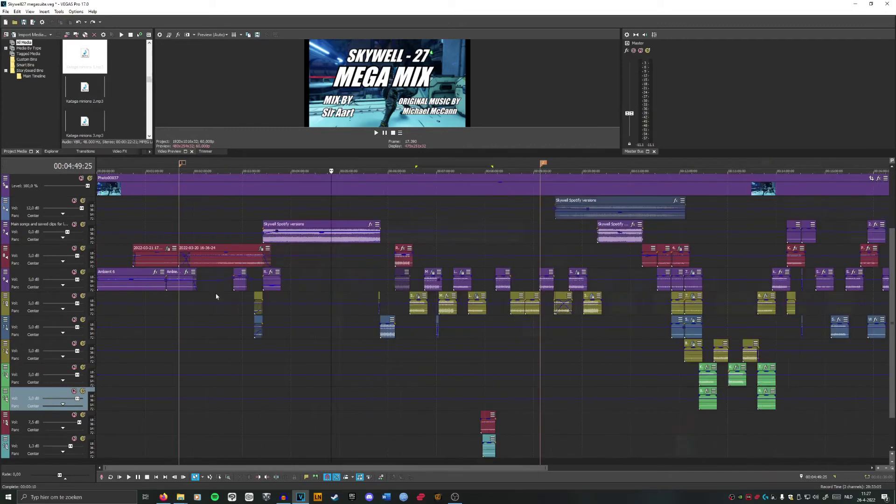
click(175, 291)
scroll(304, 298, up, 3)
scroll(376, 305, up, 2)
scroll(376, 304, down, 2)
click(426, 172)
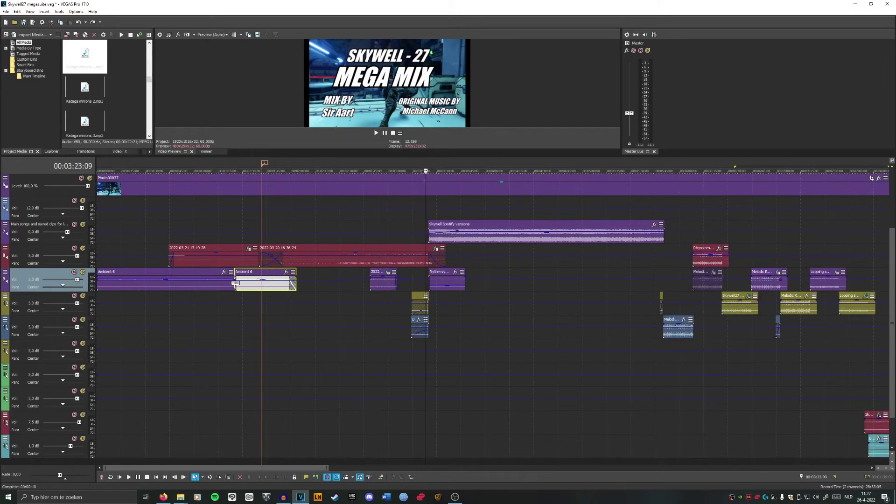
scroll(447, 282, up, 5)
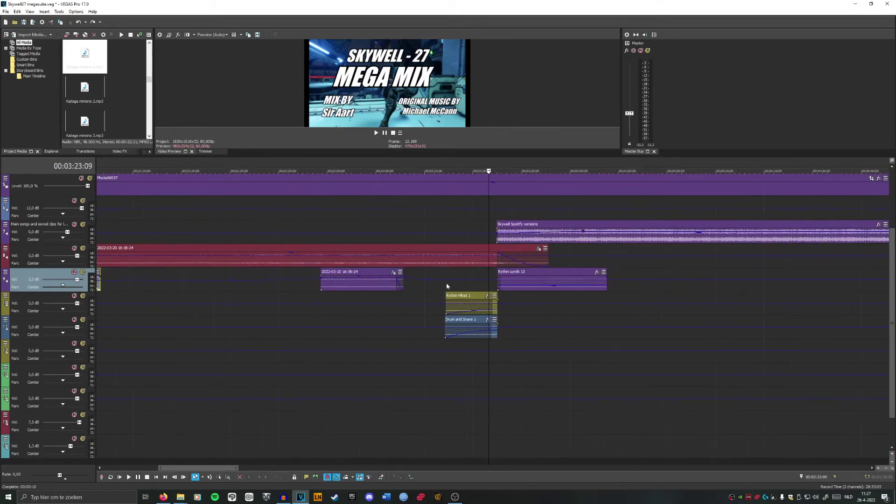
drag(231, 468, 244, 467)
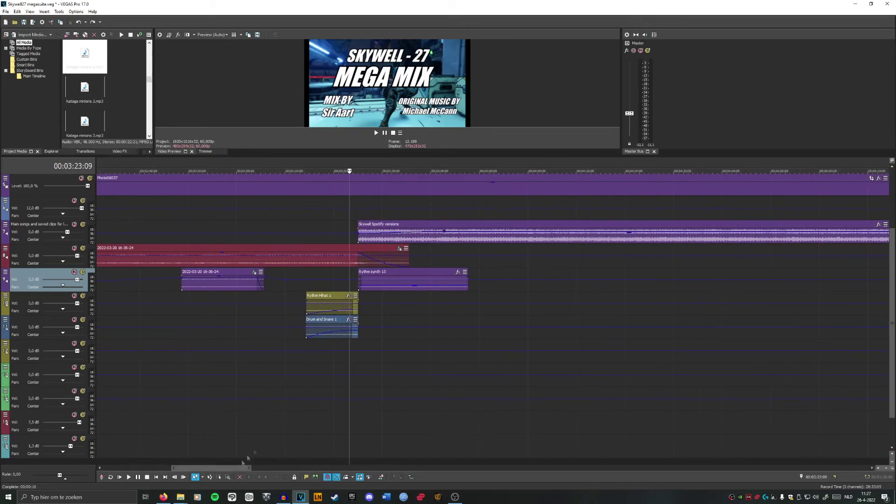
click(330, 161)
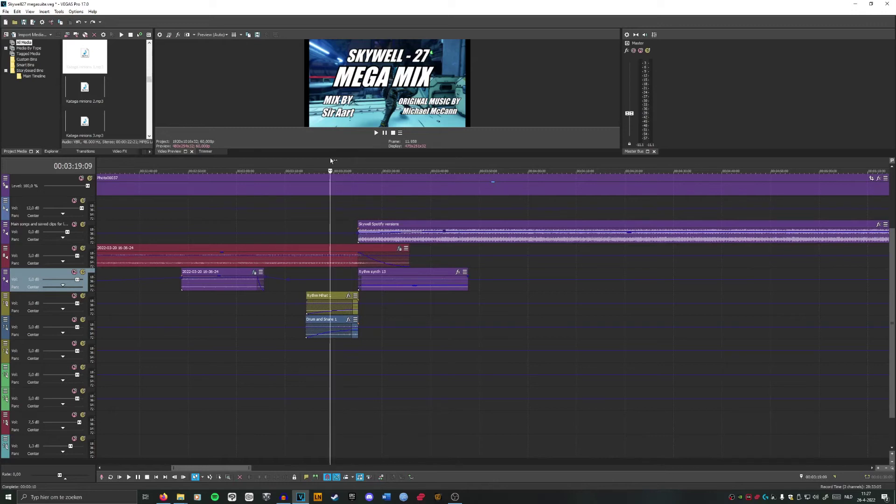
Step: Play the overlap of Skywell27 - To Rhys rescue 3 and Melodic Rythm synth 3 from about 00:06:40, lower the master volume, and pause
scroll(327, 369, down, 5)
drag(255, 468, 365, 465)
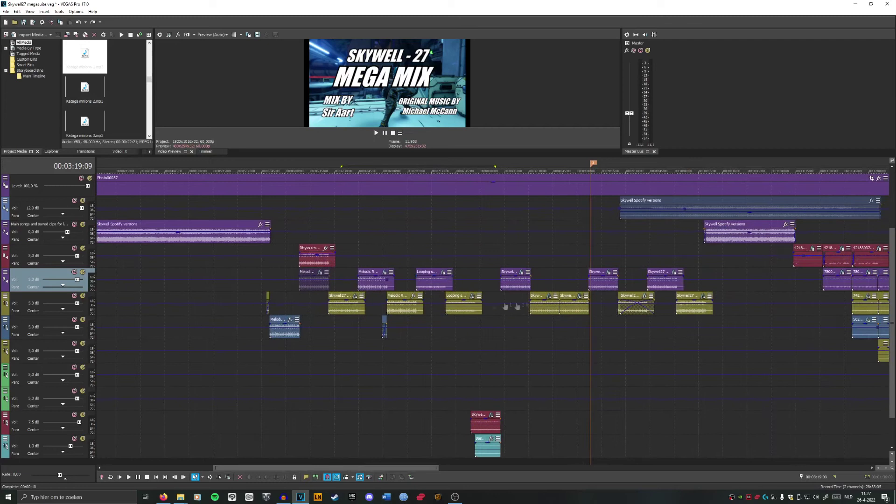
click(365, 319)
scroll(373, 339, up, 8)
click(312, 324)
scroll(313, 324, up, 3)
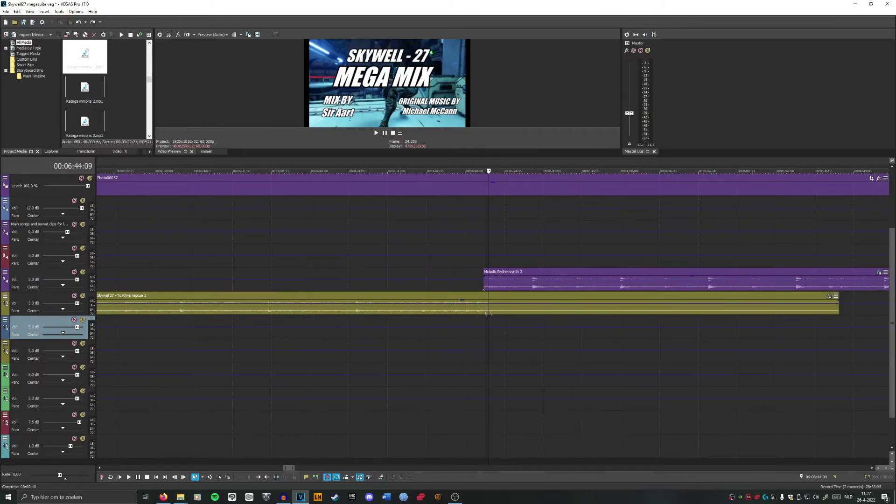
scroll(554, 292, down, 12)
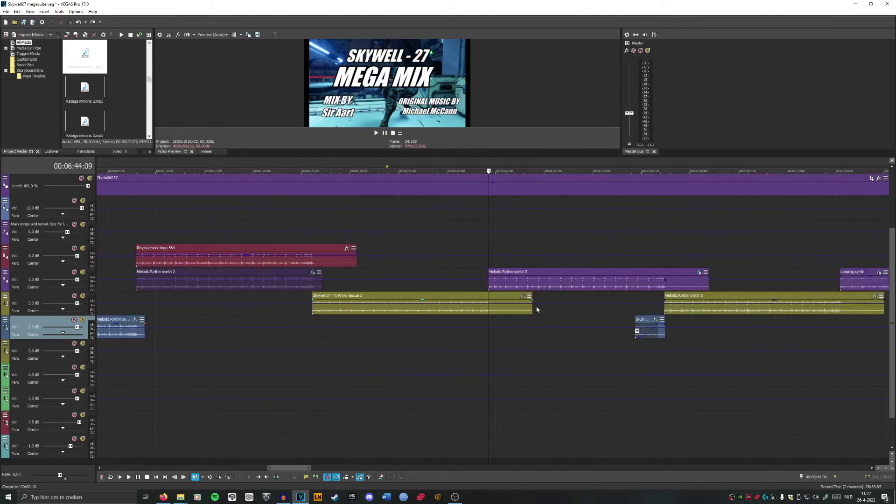
click(472, 162)
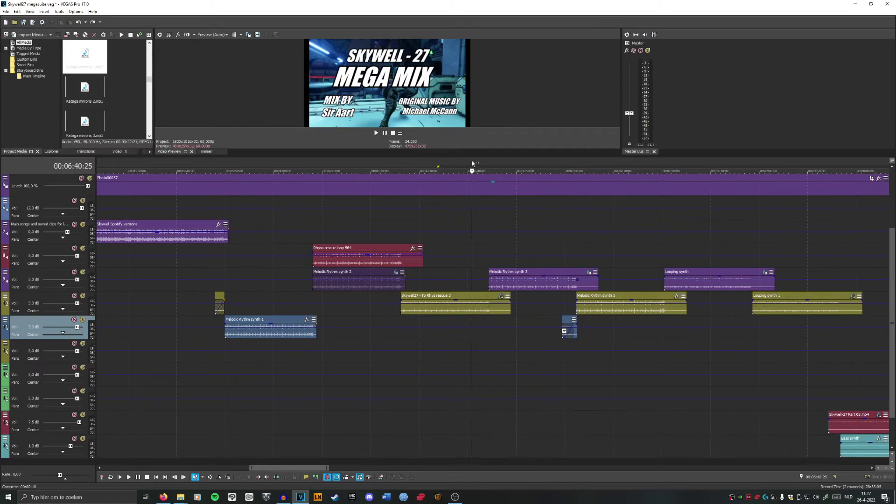
click(376, 133)
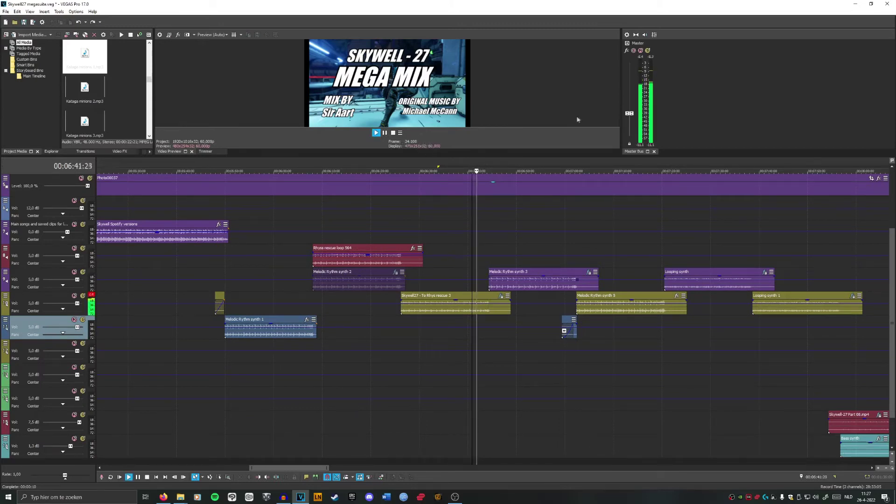
drag(630, 113, 629, 120)
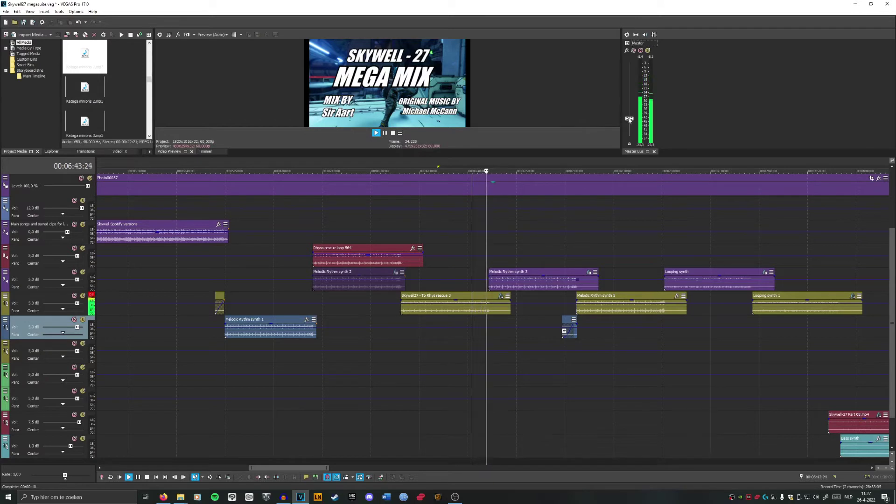
click(384, 133)
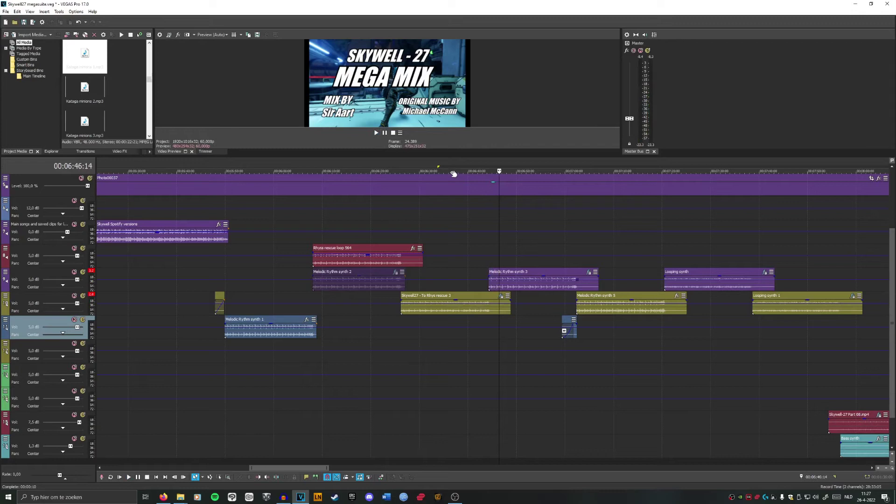
Step: Place the playhead at about 00:06:34 and examine how the synth clips alternate between tracks through the rest of the mix
click(441, 163)
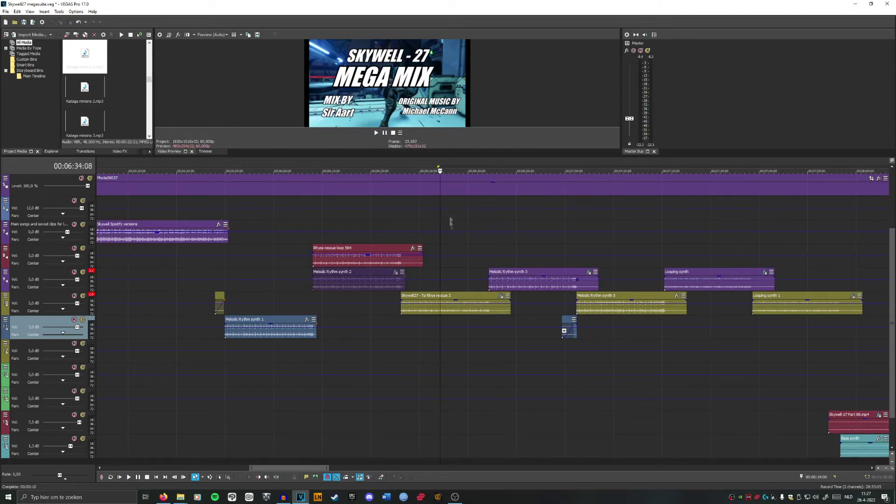
scroll(422, 274, down, 1)
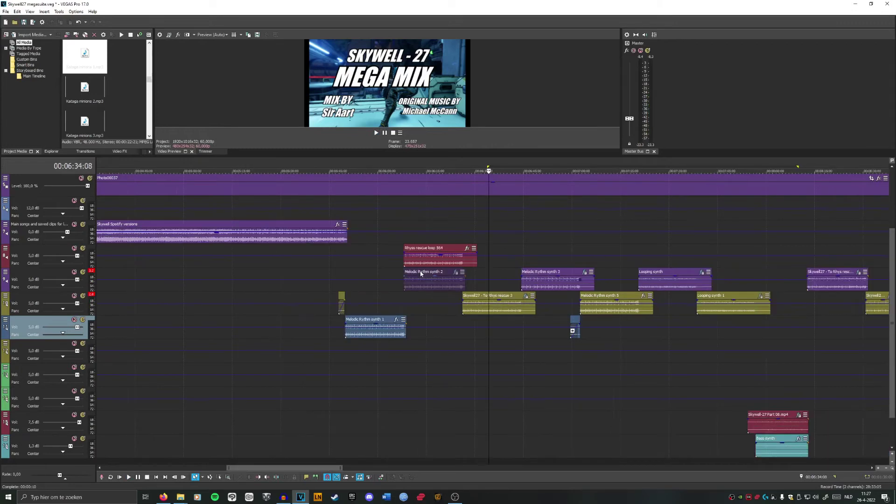
drag(327, 468, 358, 471)
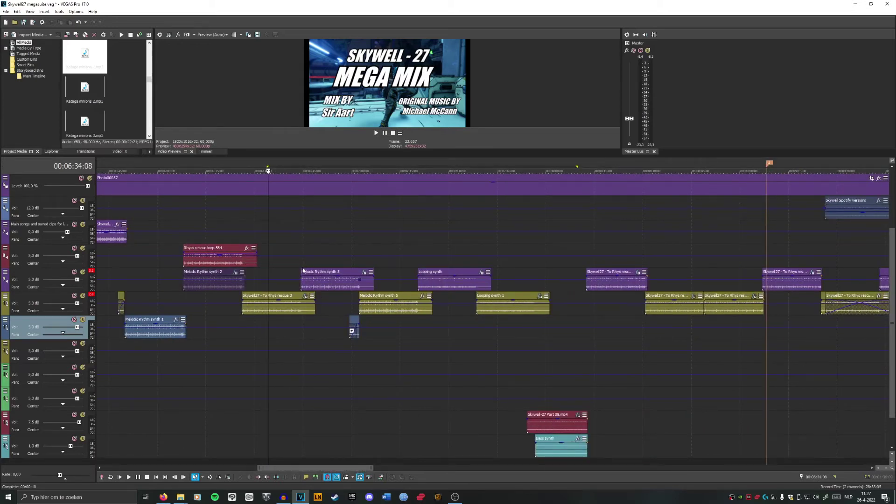
scroll(260, 286, down, 4)
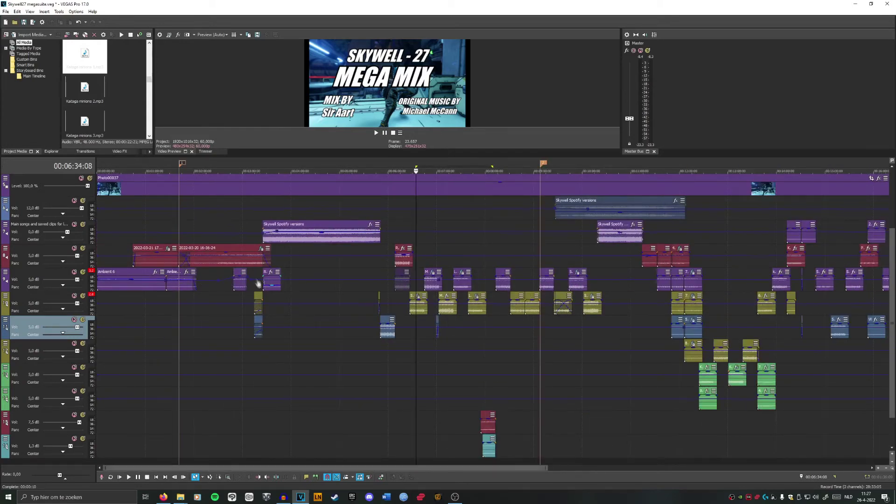
Step: Select the Skywell Spotify versions clip and examine how the clips around 00:03:14 to 00:03:24 lead into its start
click(259, 284)
scroll(335, 314, up, 3)
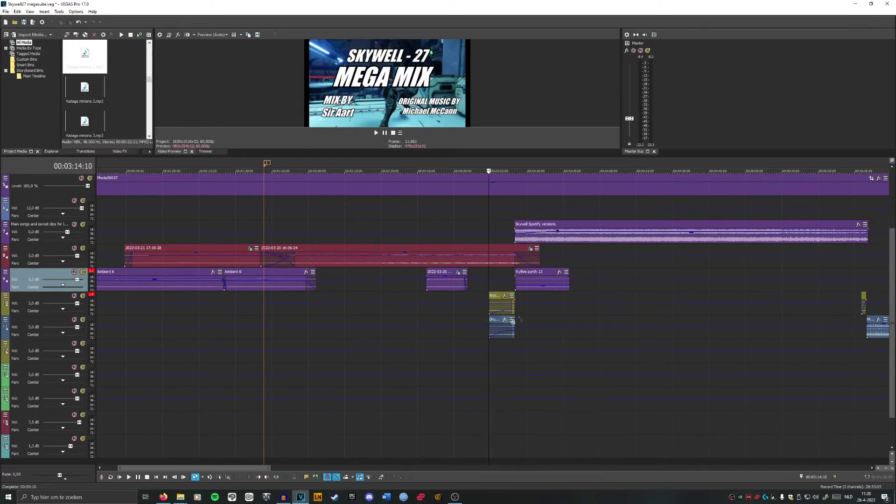
scroll(525, 318, up, 2)
drag(224, 468, 250, 469)
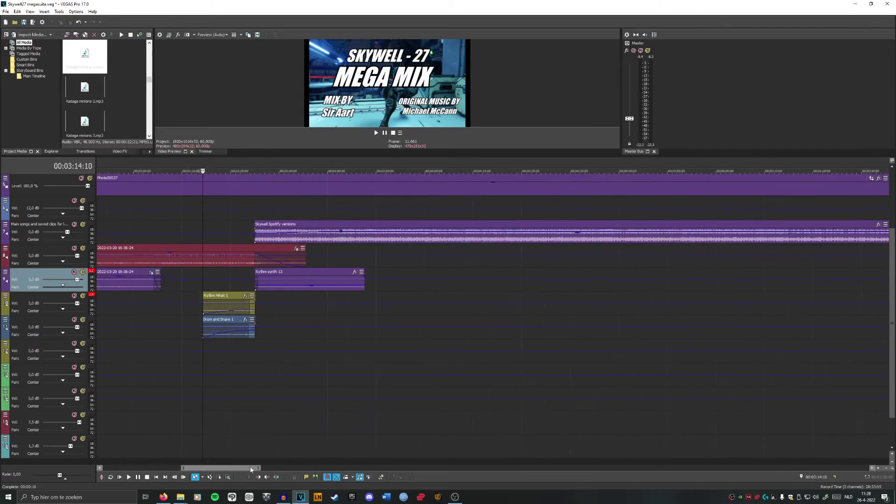
click(290, 224)
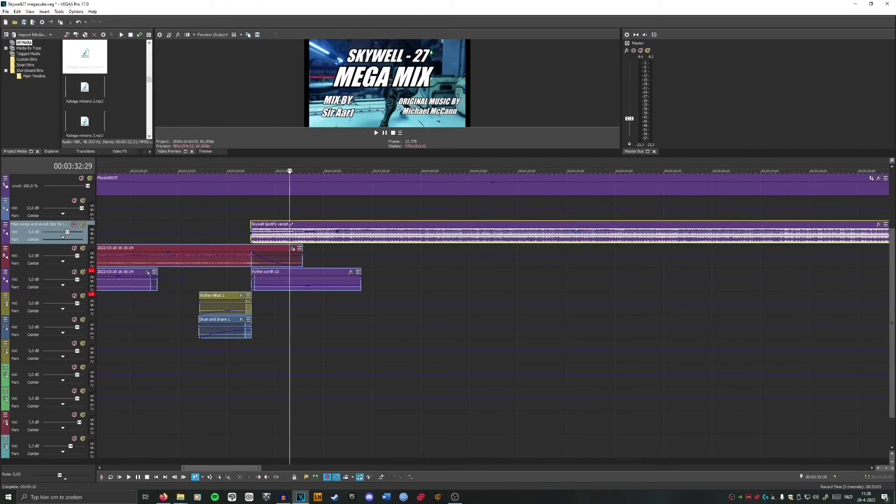
scroll(297, 231, down, 2)
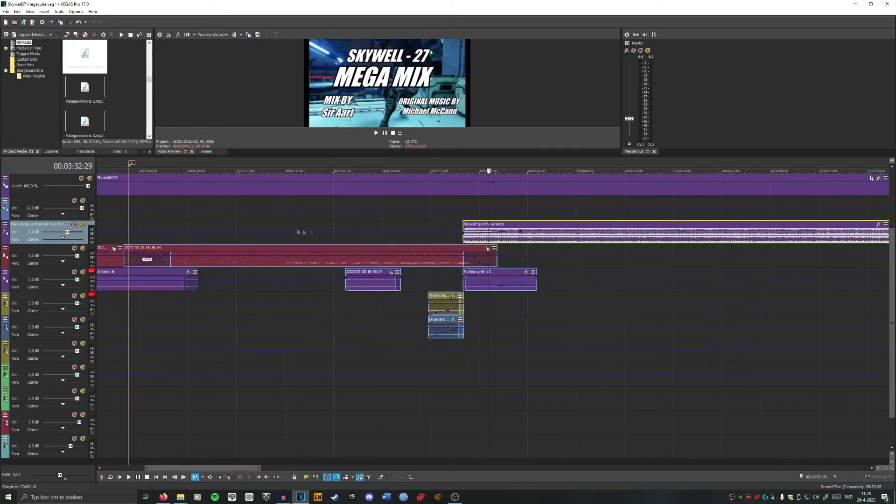
click(461, 160)
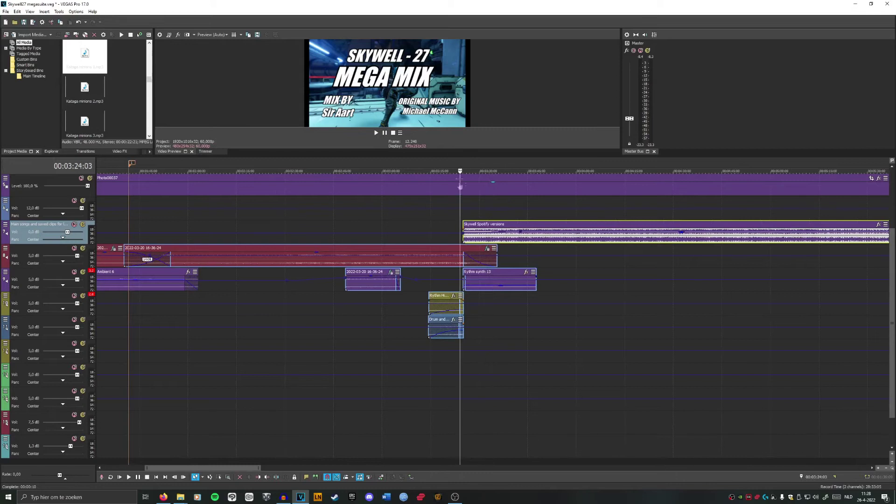
scroll(469, 200, up, 2)
scroll(511, 214, down, 2)
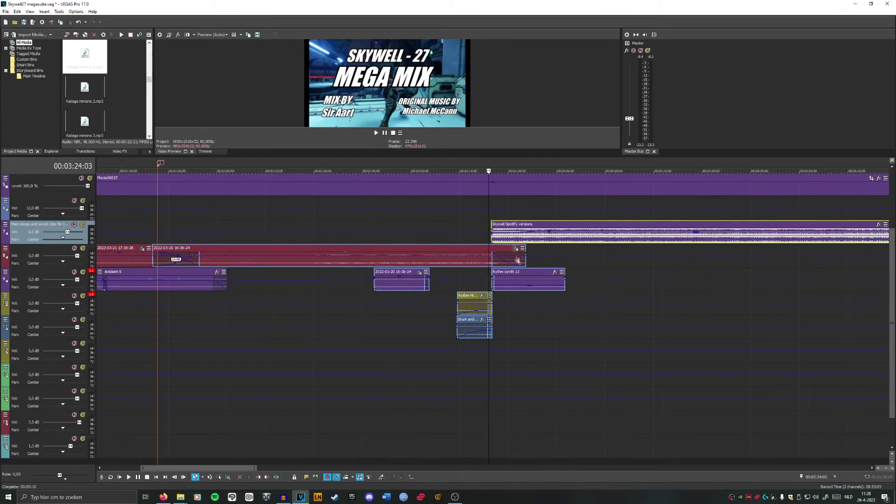
scroll(538, 315, up, 2)
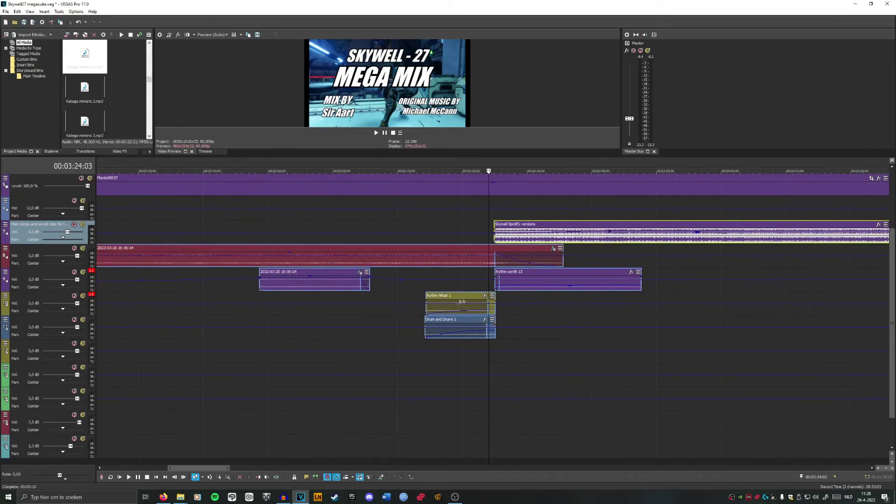
scroll(527, 312, down, 1)
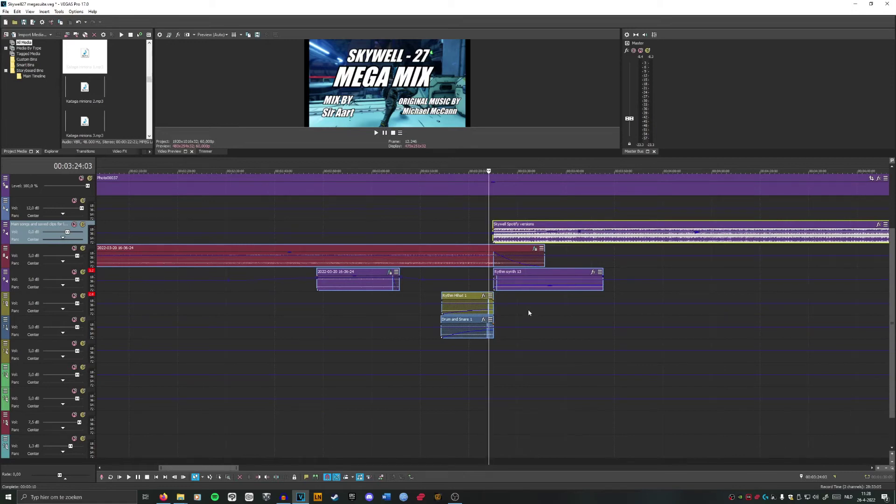
scroll(528, 309, up, 1)
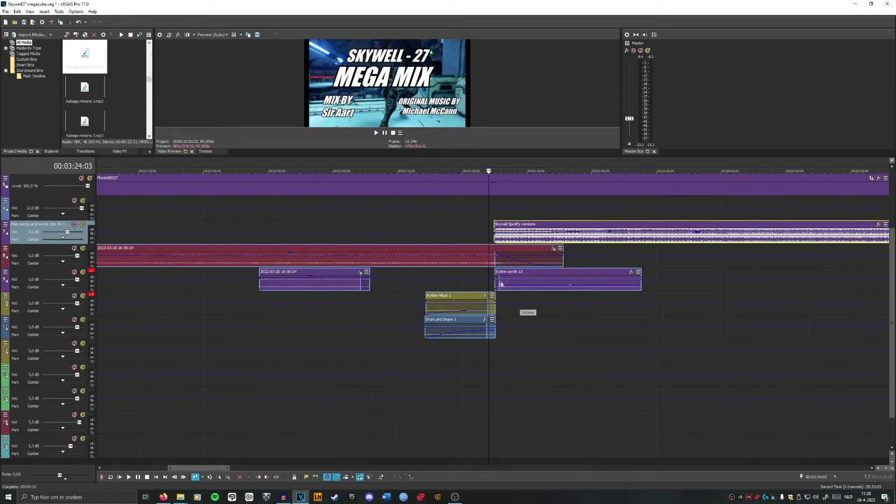
click(400, 172)
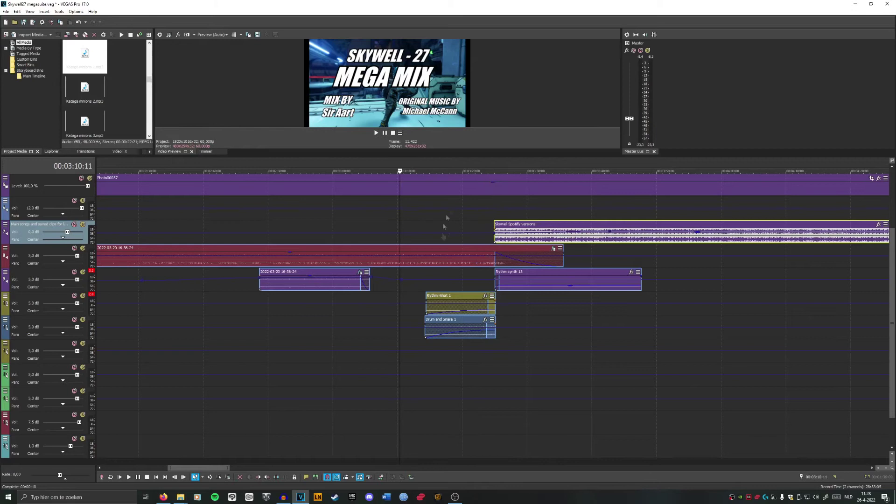
click(83, 224)
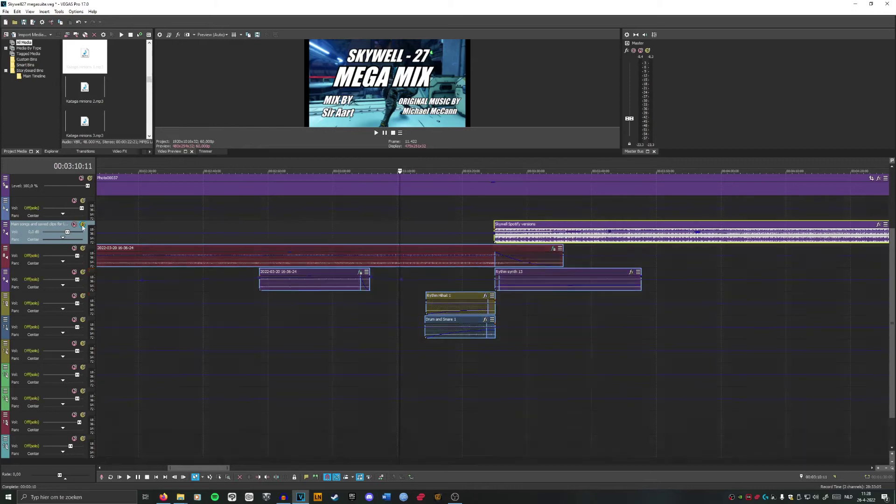
click(83, 225)
click(83, 248)
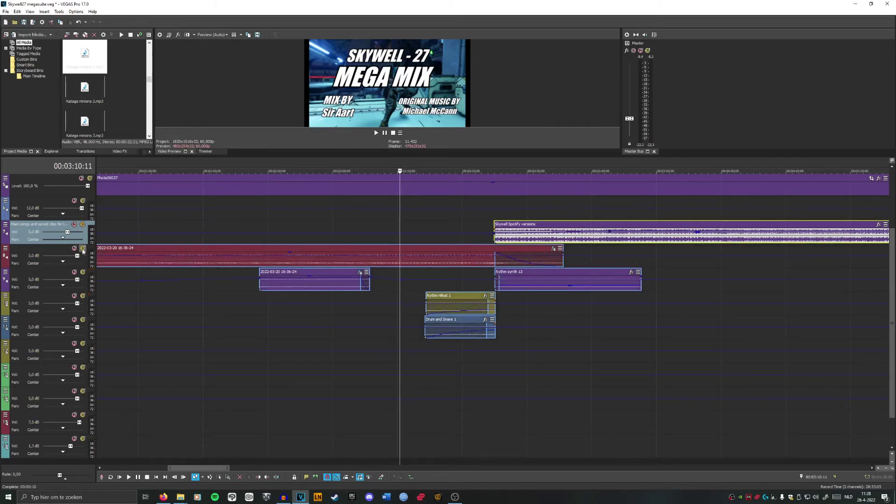
click(425, 164)
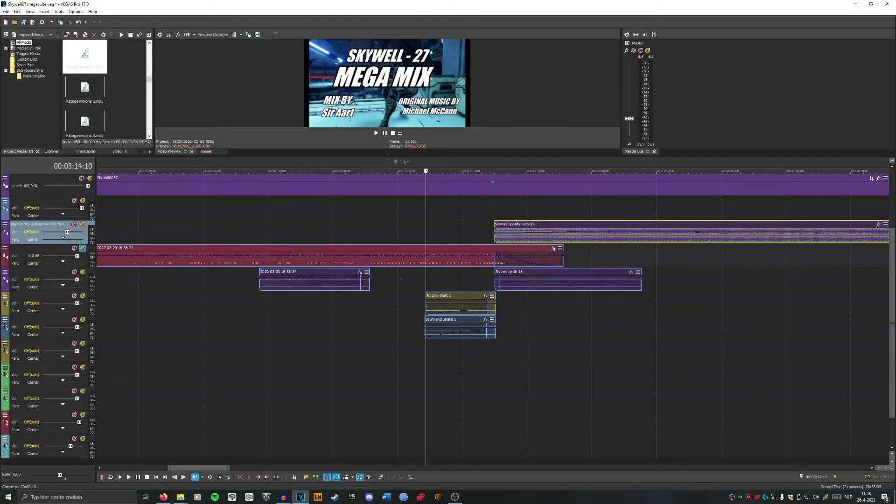
click(376, 133)
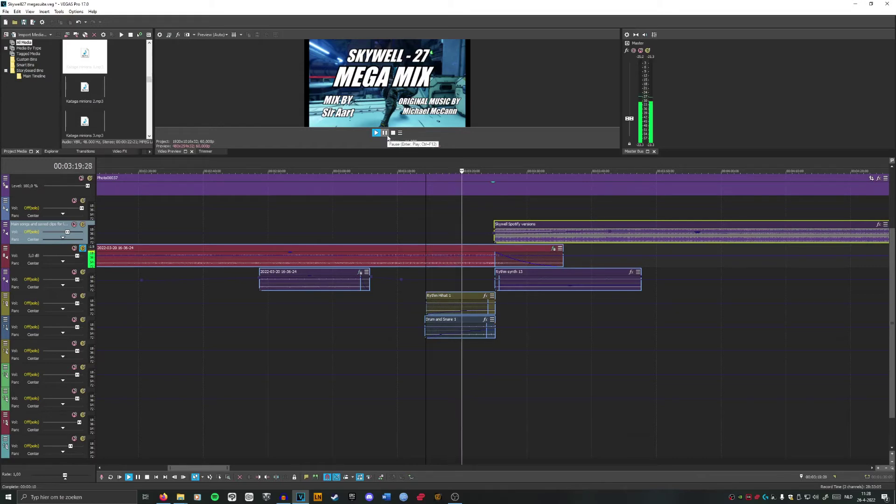
click(385, 134)
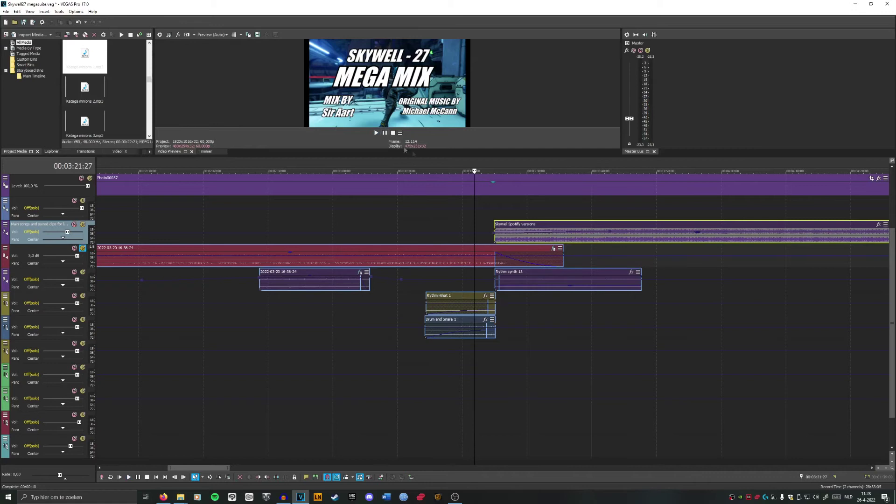
click(377, 133)
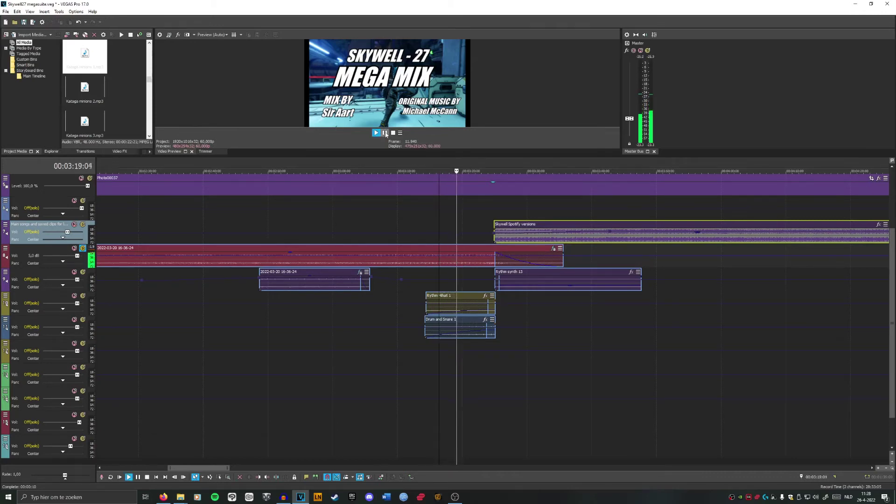
click(384, 133)
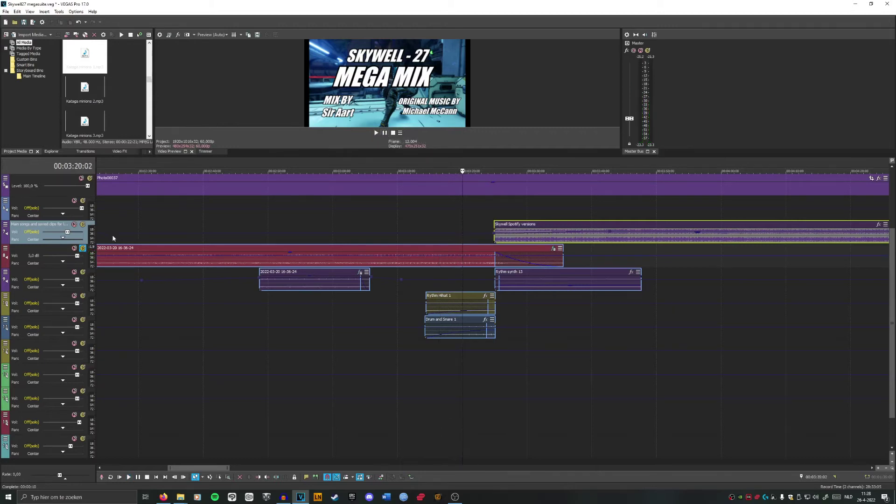
click(82, 224)
click(82, 249)
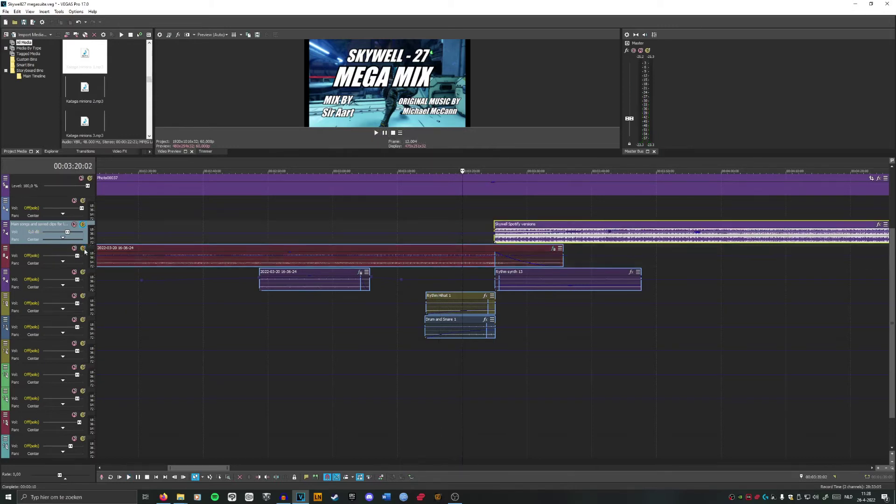
click(494, 163)
click(376, 133)
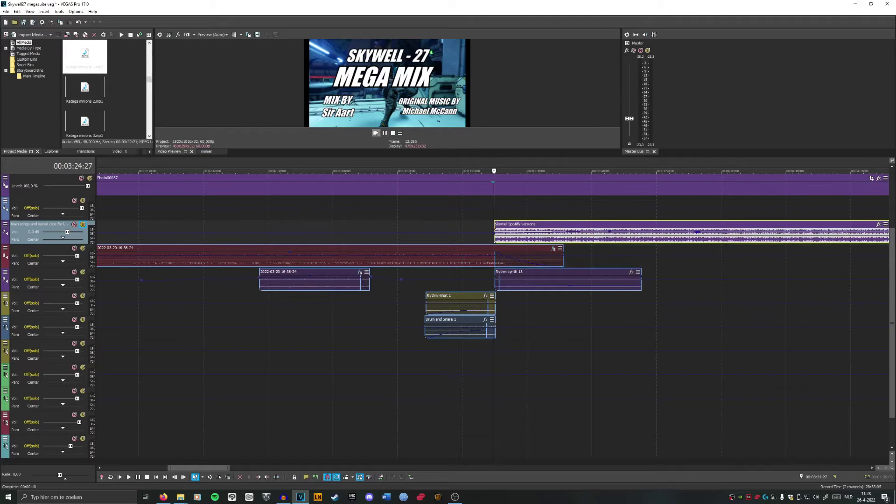
click(385, 133)
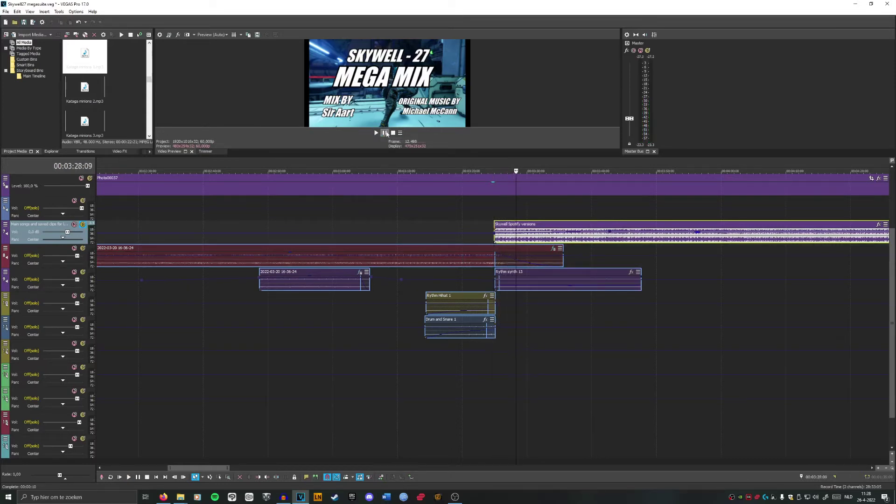
click(469, 164)
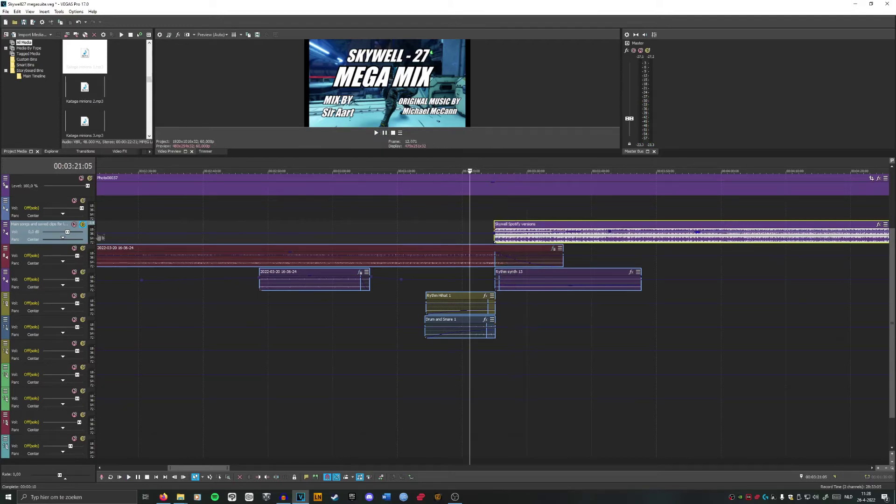
click(83, 248)
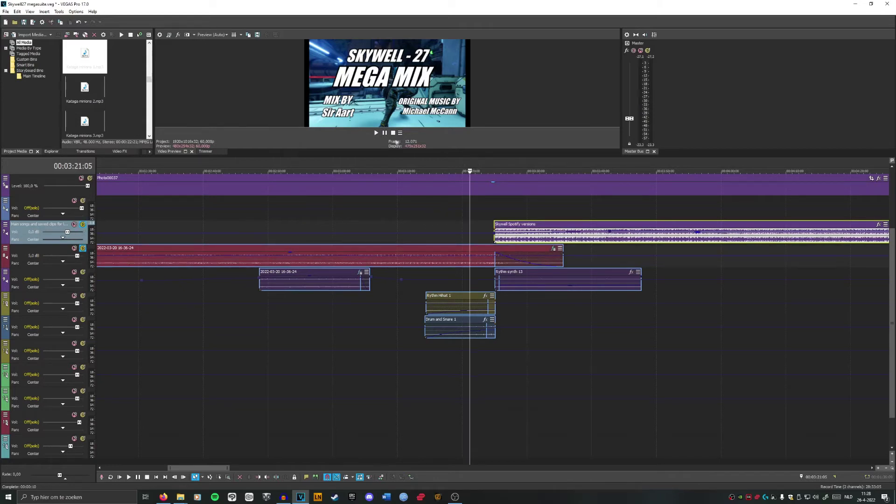
click(377, 133)
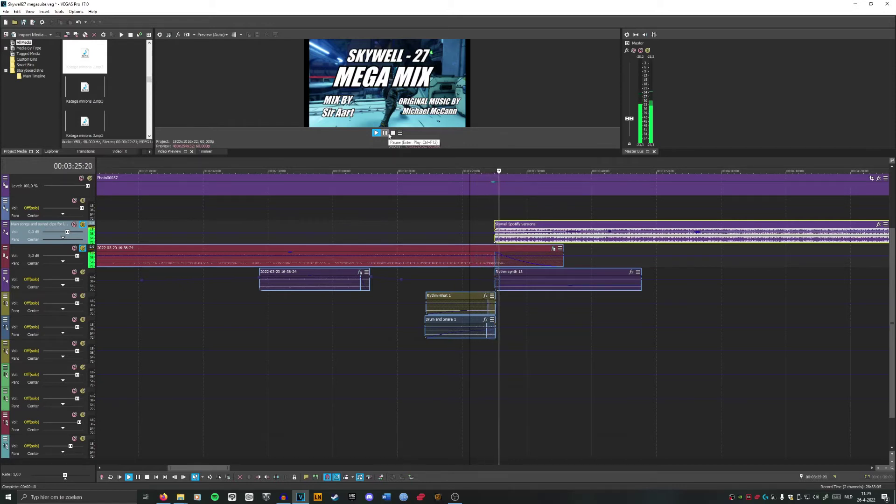
click(389, 134)
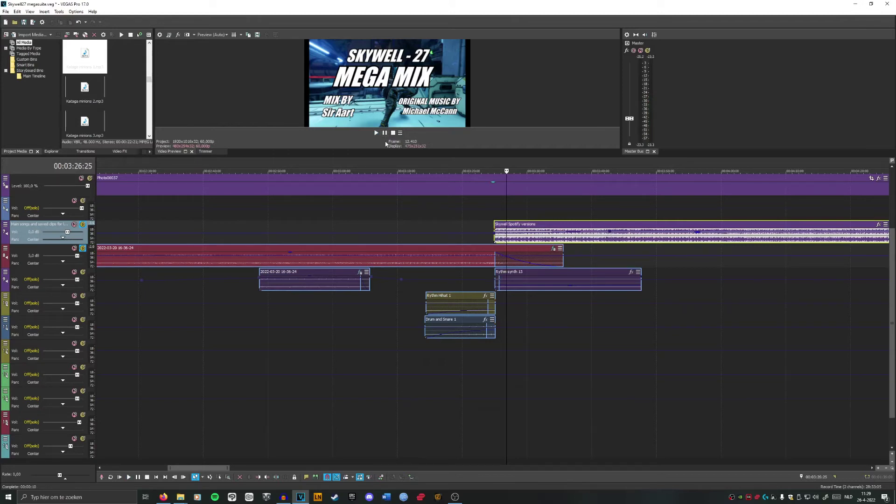
Step: Add the Rythm Hihat 1 and Drum and Snare 1 tracks to the solo and play from the start of those clips
click(465, 298)
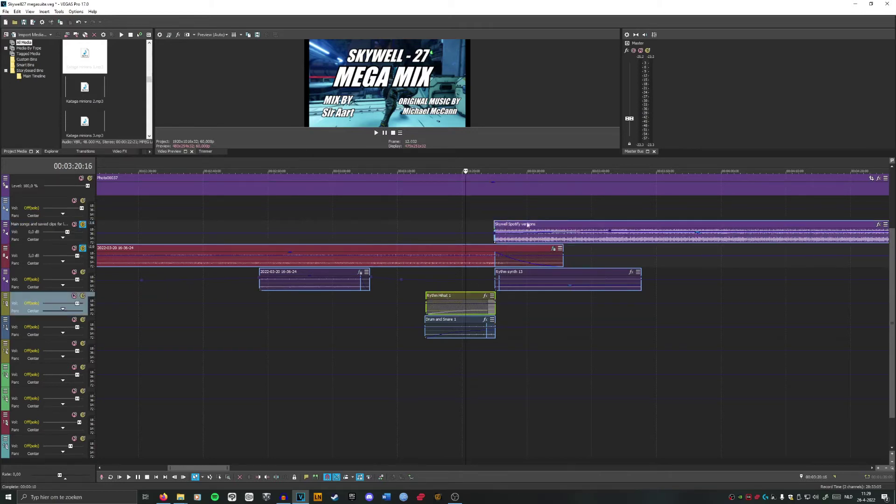
click(455, 321)
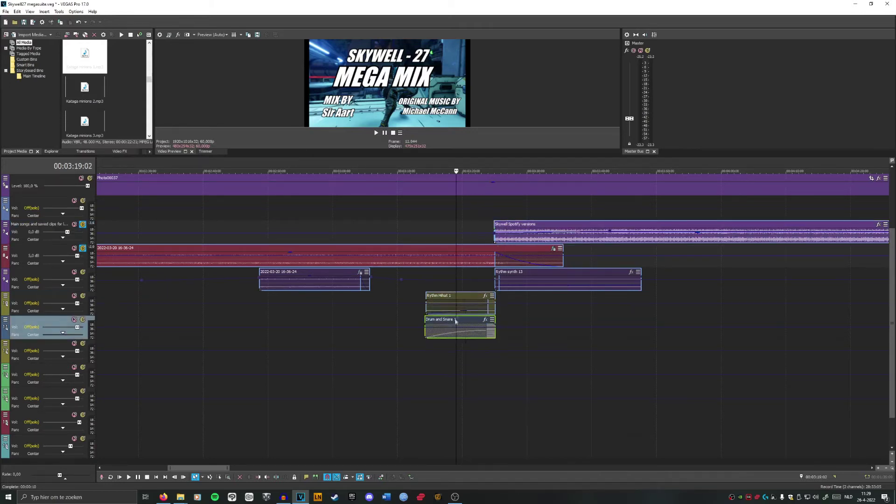
click(84, 320)
click(82, 296)
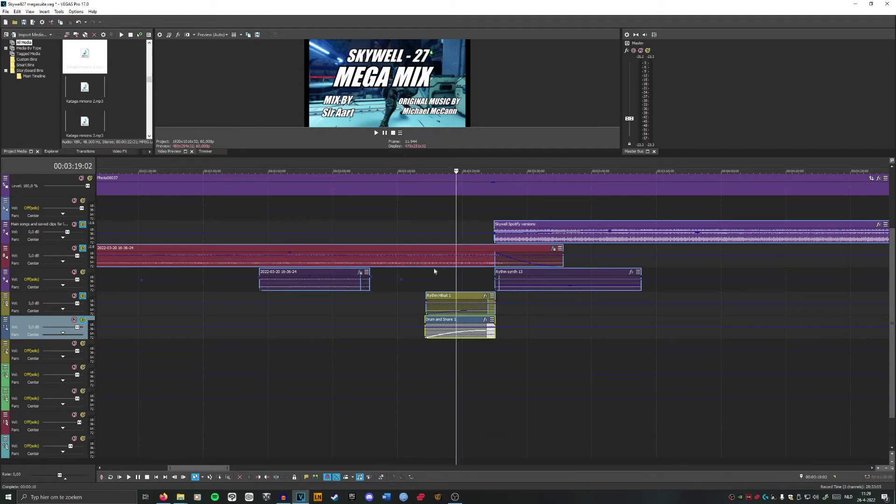
click(426, 168)
click(376, 132)
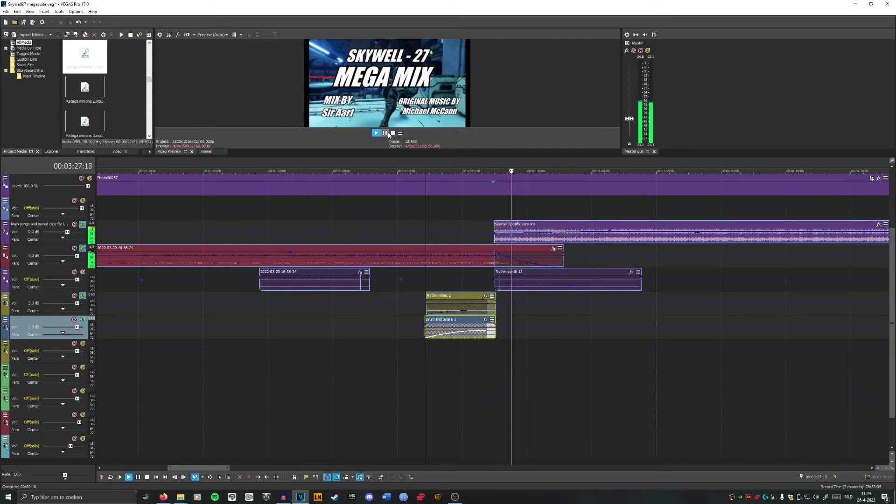
Step: Switch the Rythm synth 13 track's solo on and off during playback to compare the transition, and pause
click(83, 272)
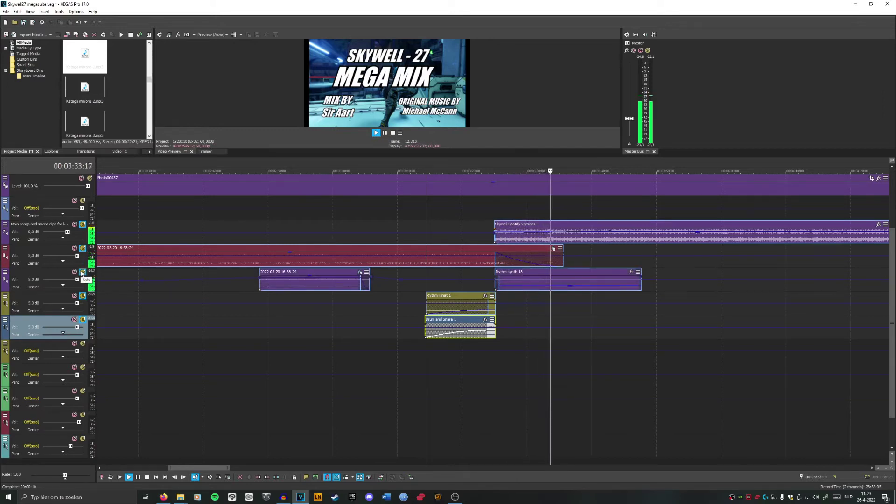
click(83, 273)
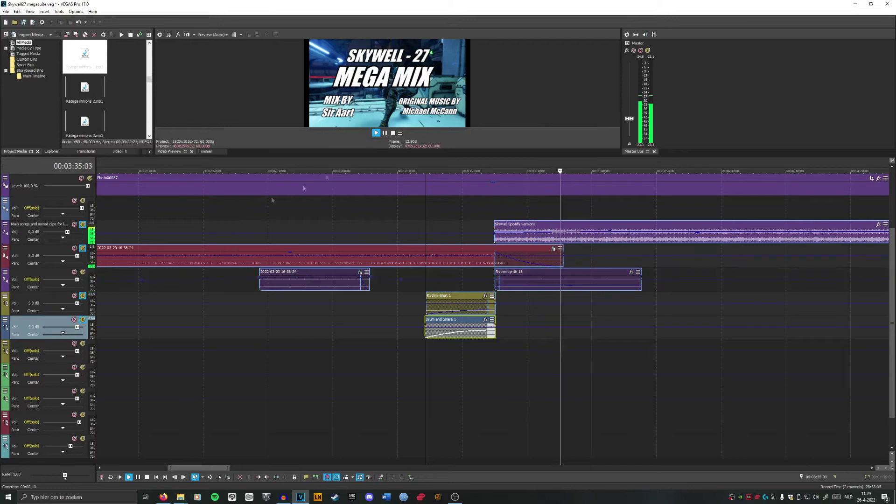
click(385, 134)
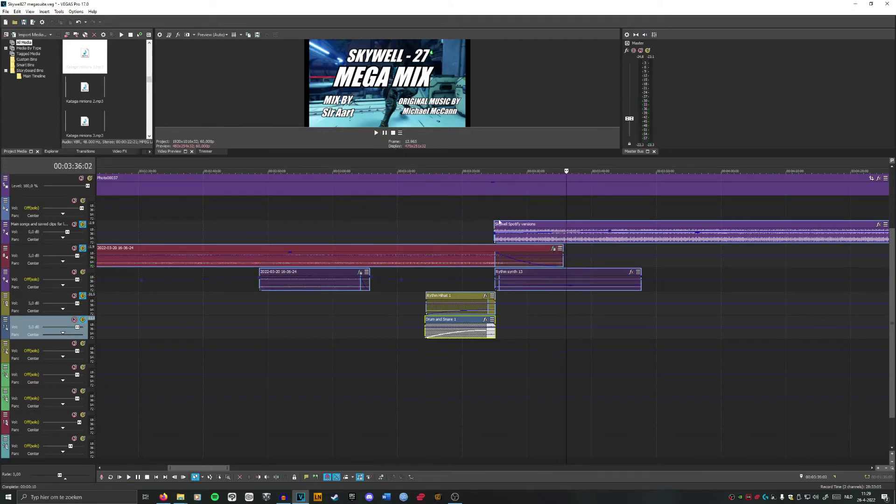
Step: Select the Rythm synth 13 clip, play the soloed tracks briefly from about 00:03:16, and pause
scroll(499, 223, down, 2)
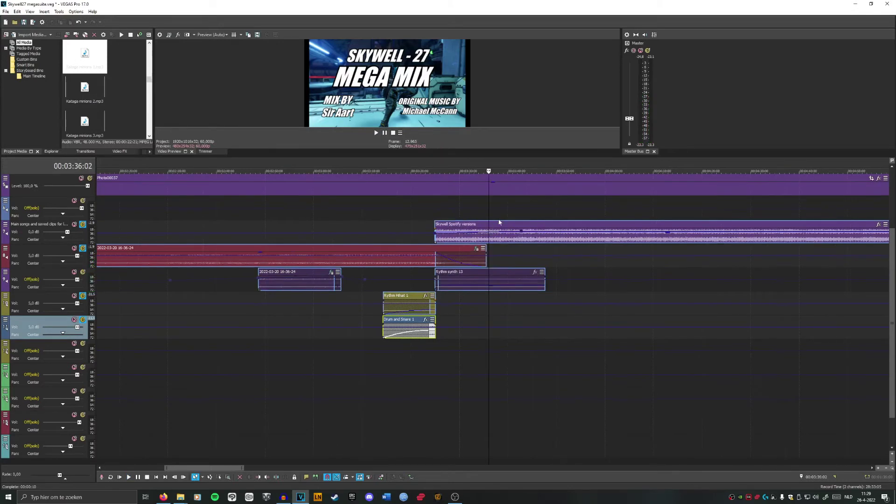
click(457, 264)
click(471, 281)
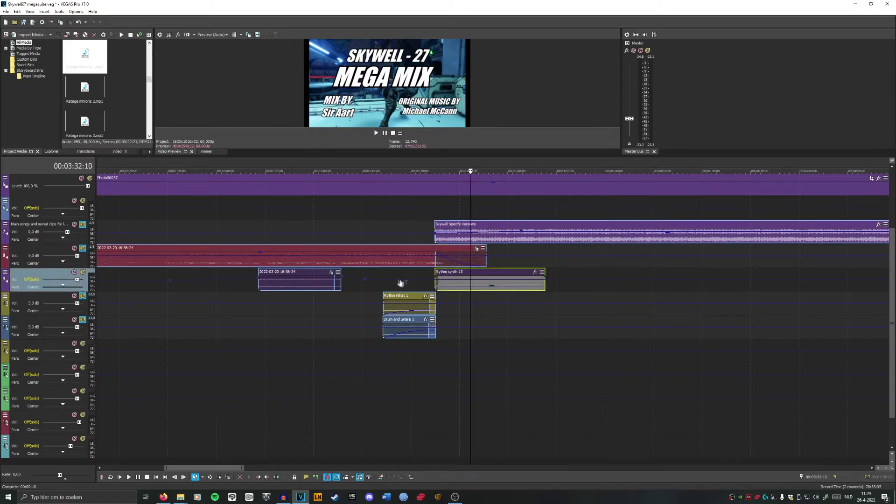
click(410, 171)
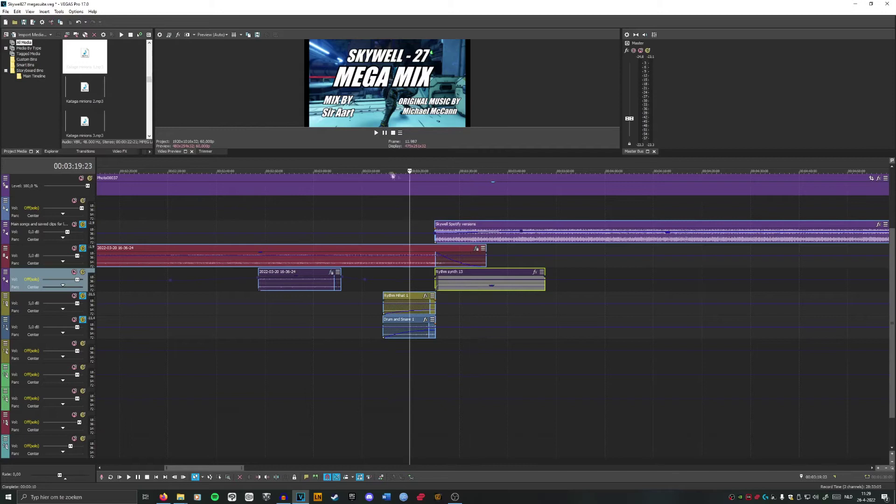
click(394, 171)
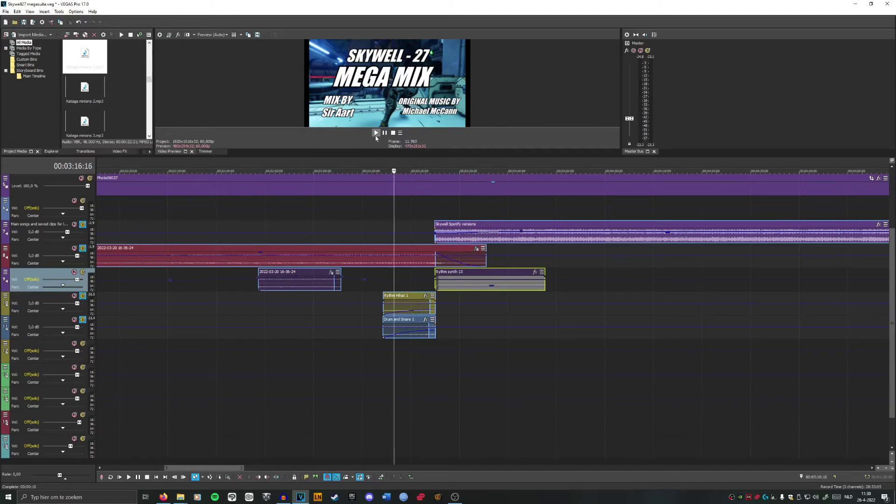
click(376, 134)
click(385, 134)
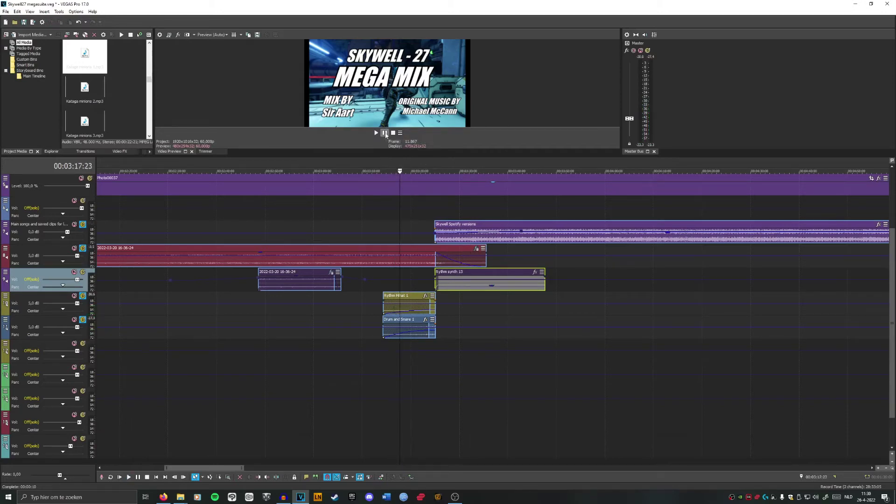
Step: Examine the transition into Skywell Spotify versions and Rythm synth 13 at points between about 00:03:23 and 00:03:28
click(439, 163)
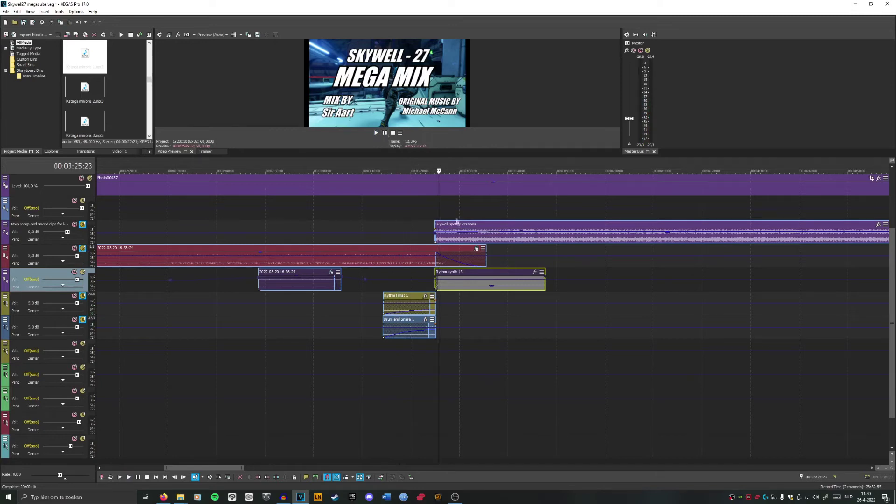
click(446, 164)
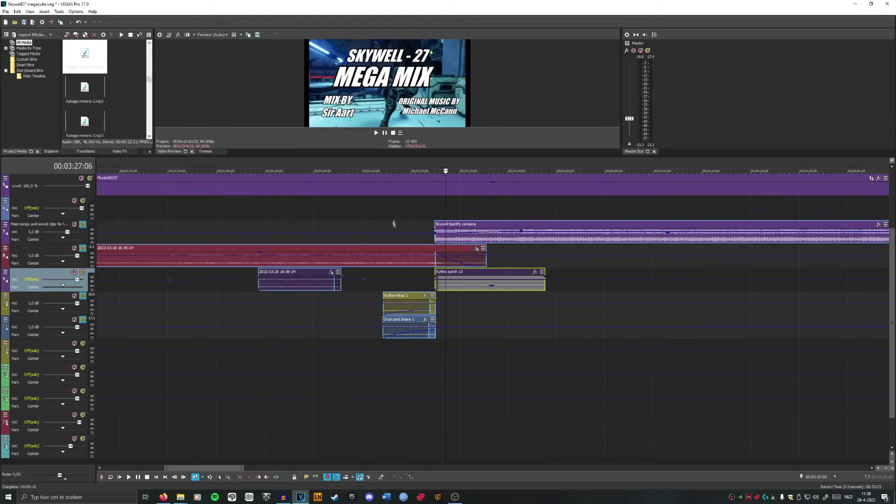
click(430, 168)
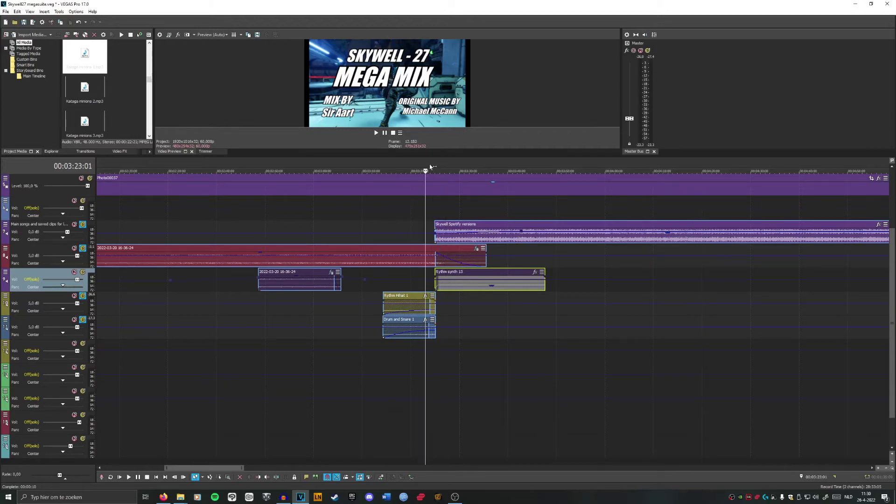
click(442, 169)
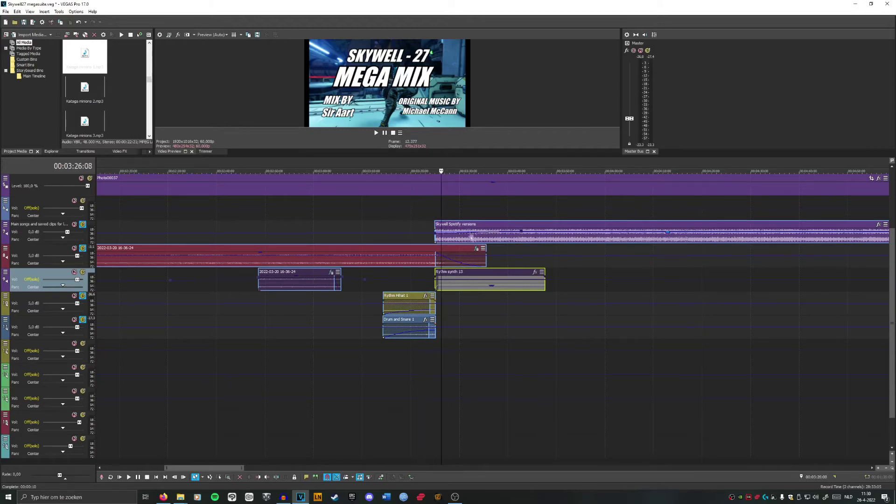
click(451, 273)
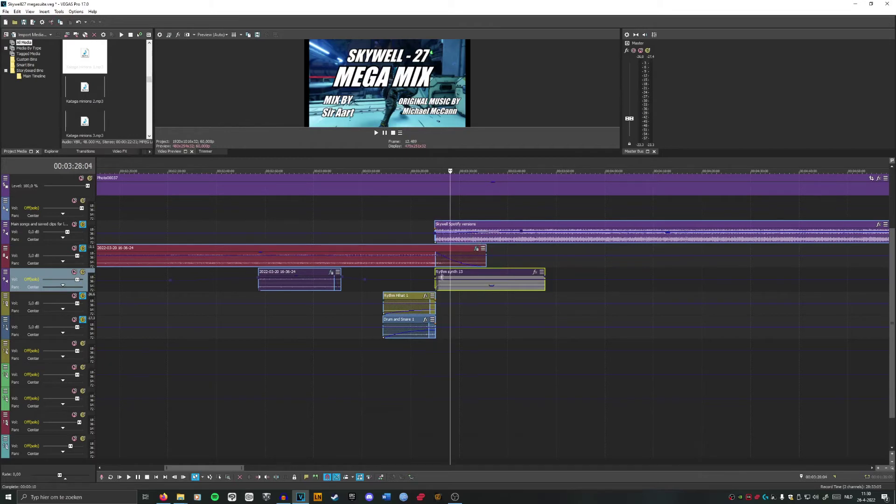
click(83, 296)
click(83, 319)
click(83, 248)
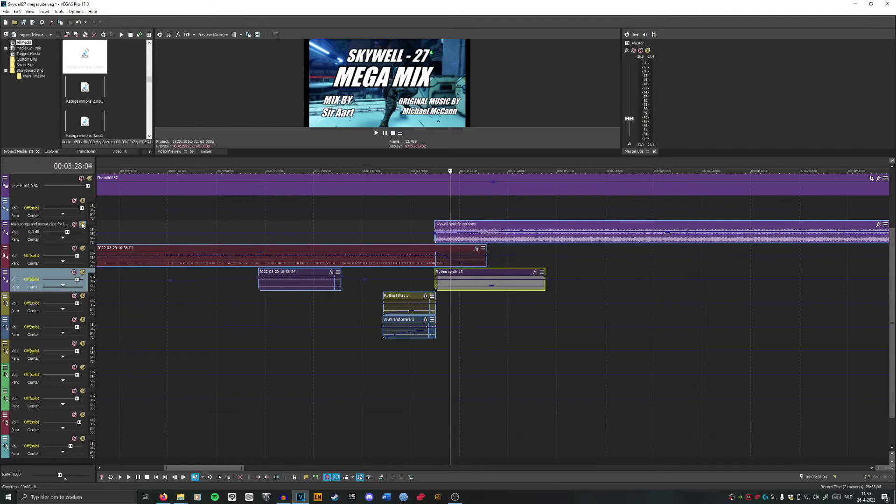
click(82, 225)
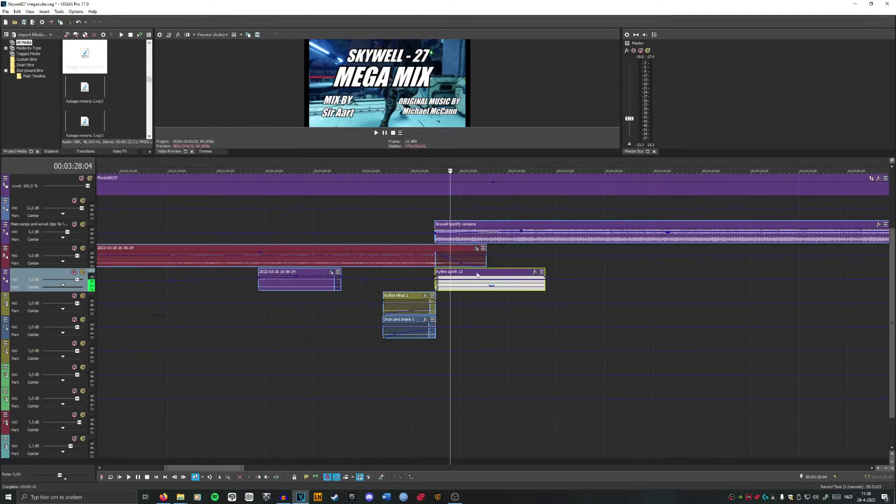
Step: Mute the track holding the SKYWELL 2020 clip, play the transition into Melodic Rythm synth 1 from about 00:05:47, and pause
scroll(475, 274, down, 2)
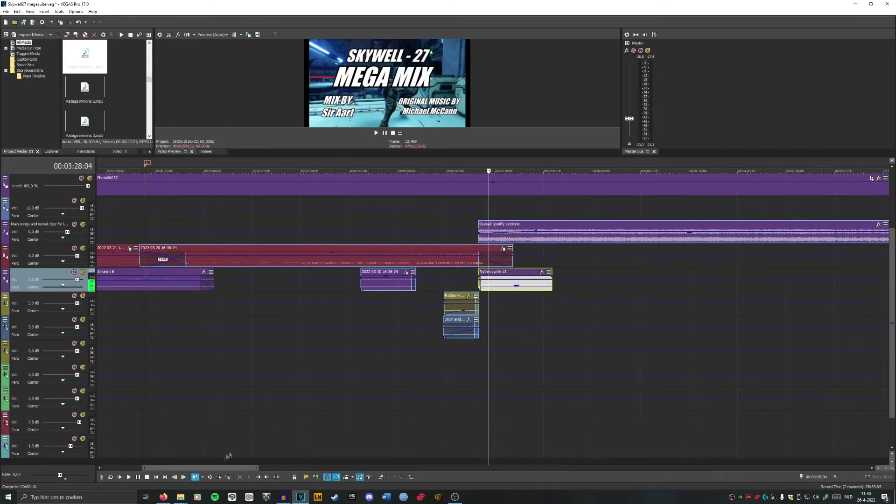
drag(226, 468, 313, 470)
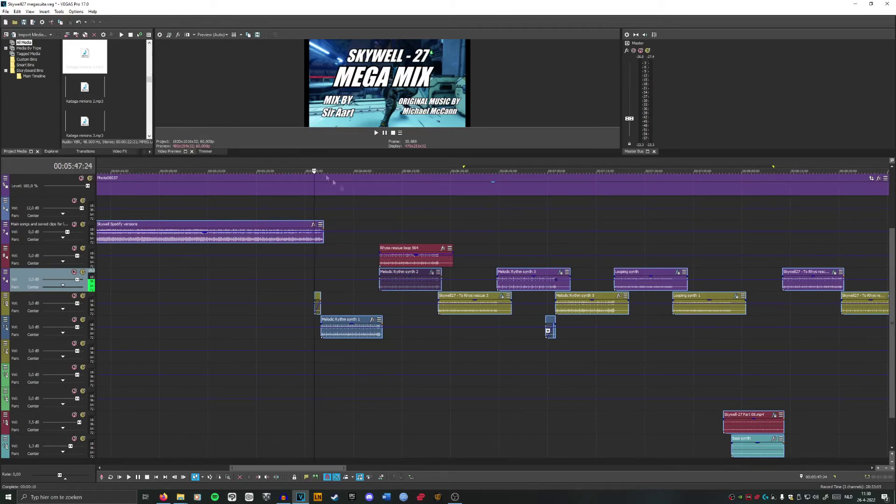
scroll(333, 182, up, 6)
scroll(543, 287, down, 2)
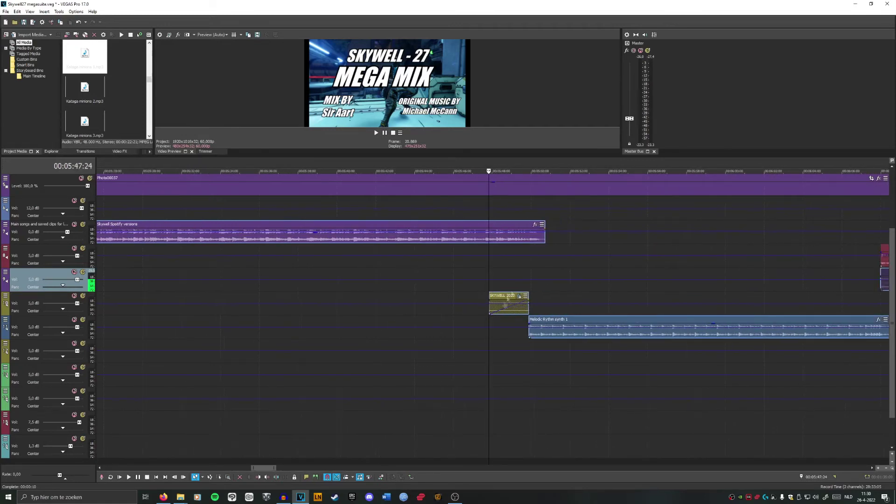
click(74, 296)
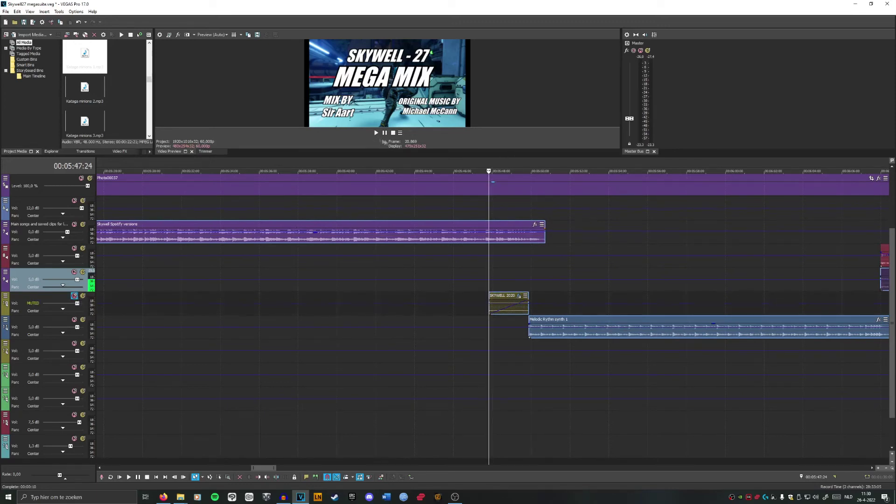
click(376, 133)
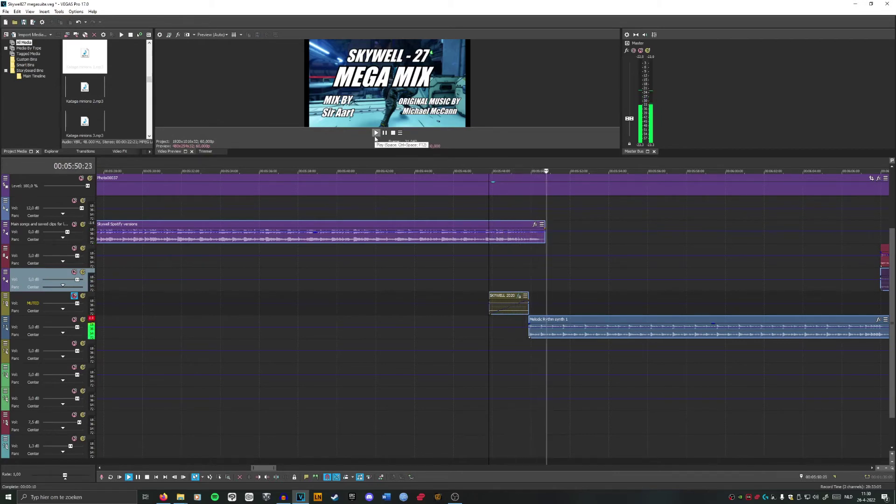
click(384, 134)
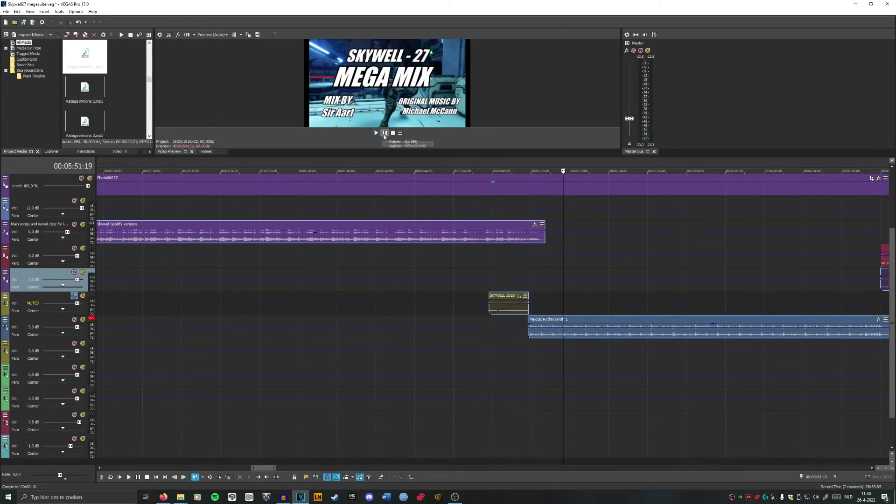
Step: Unmute the track holding the SKYWELL 2020 clip, play the transition into Melodic Rythm synth 1 from about 00:05:46, and pause
click(74, 295)
click(470, 164)
click(376, 133)
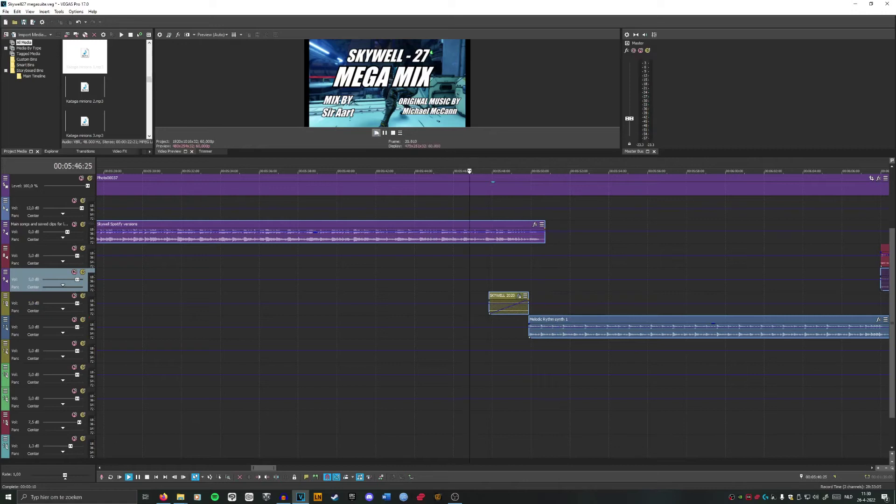
click(385, 134)
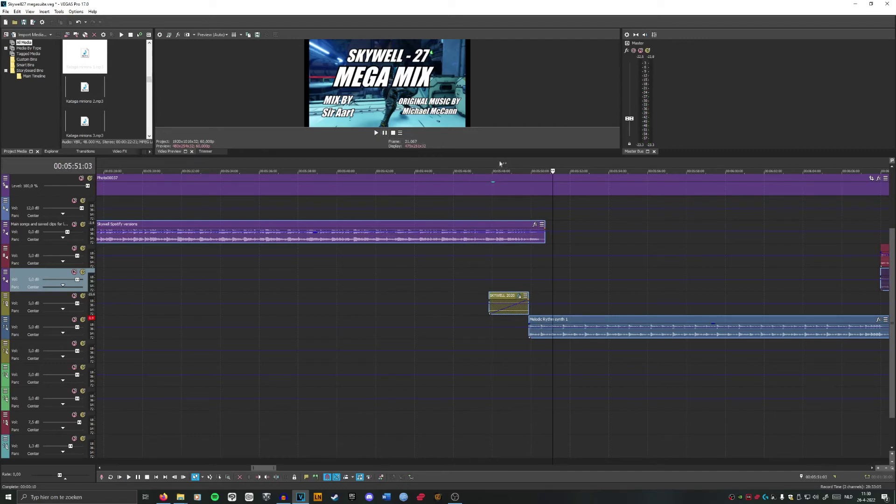
Step: Place the cursor at about 00:05:49 and examine the arrangement of the Melodic Rythm, Looping synth and Skywell-27 clips that follow
click(513, 165)
scroll(516, 200, down, 5)
scroll(515, 200, down, 5)
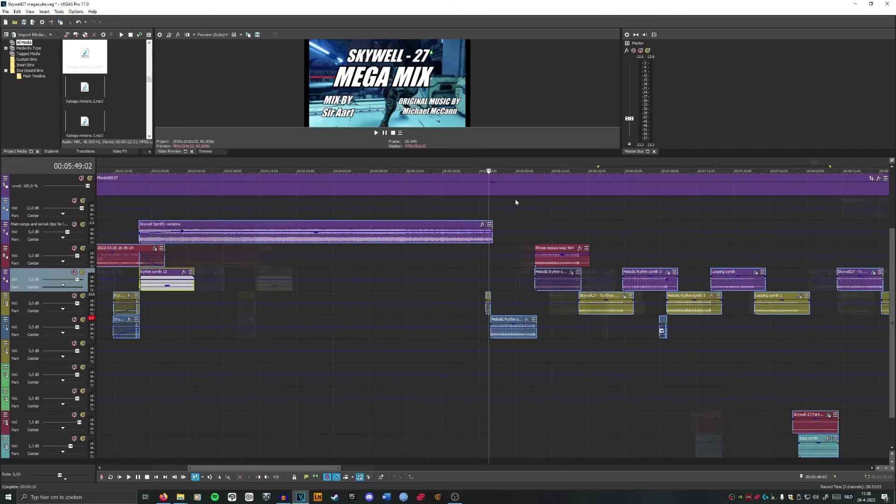
drag(369, 467, 437, 468)
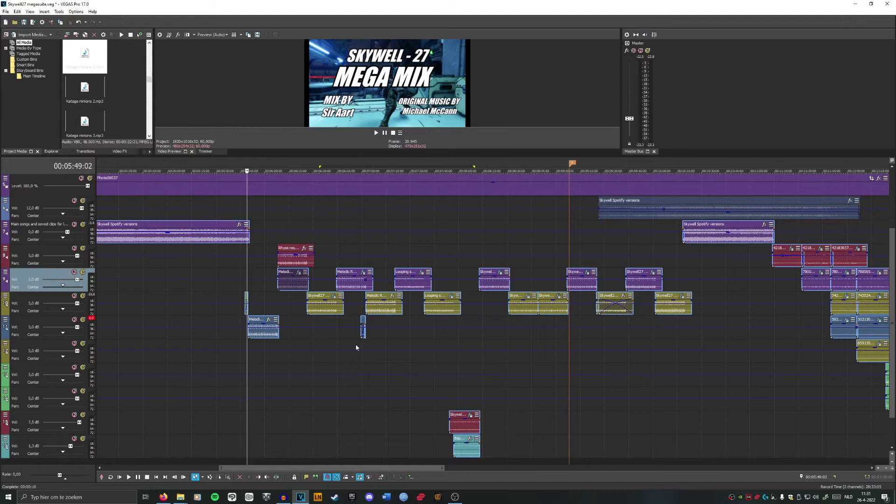
scroll(356, 340, down, 2)
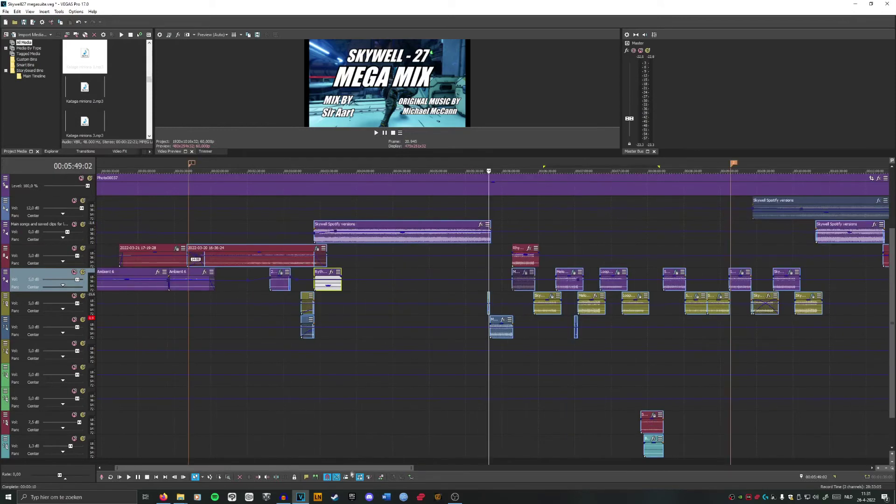
drag(360, 471, 465, 466)
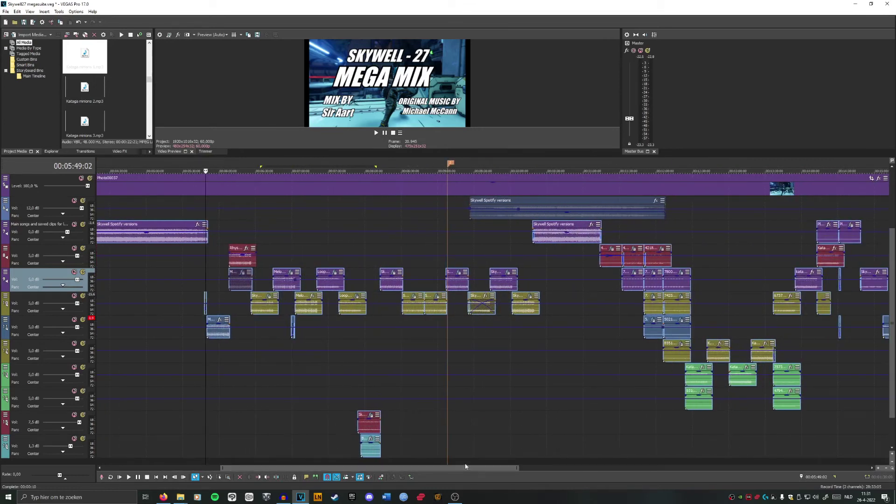
scroll(439, 453, right, 3)
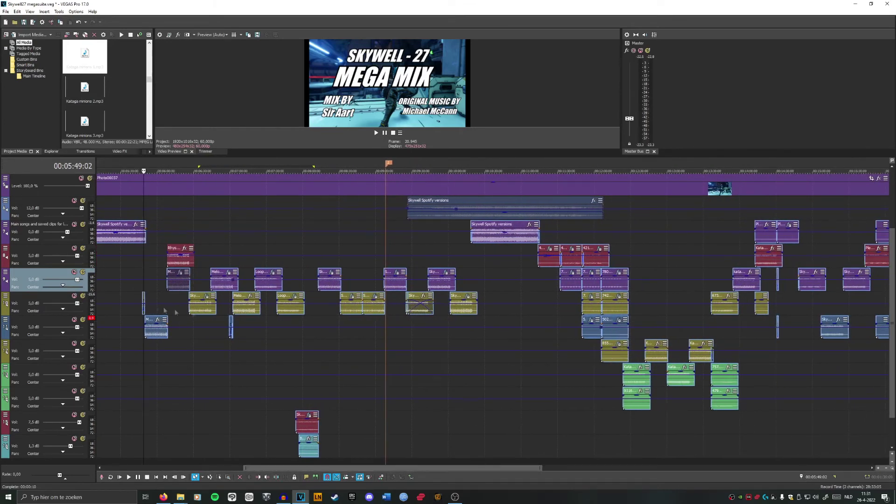
Step: Examine the Kataga minions, Pleasure barge and maliwan clips further along the mix, and mark the time range around the katagawa 5 clip
drag(508, 471, 705, 468)
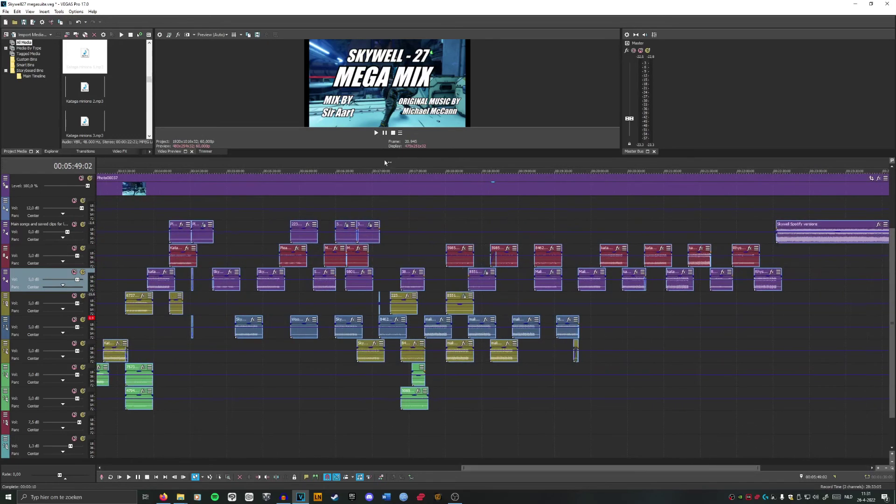
scroll(418, 230, up, 2)
scroll(494, 283, down, 4)
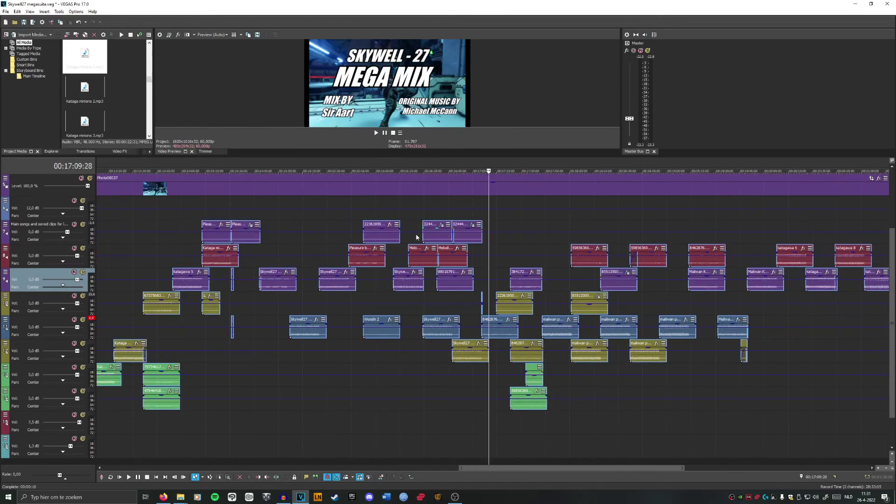
scroll(494, 282, up, 4)
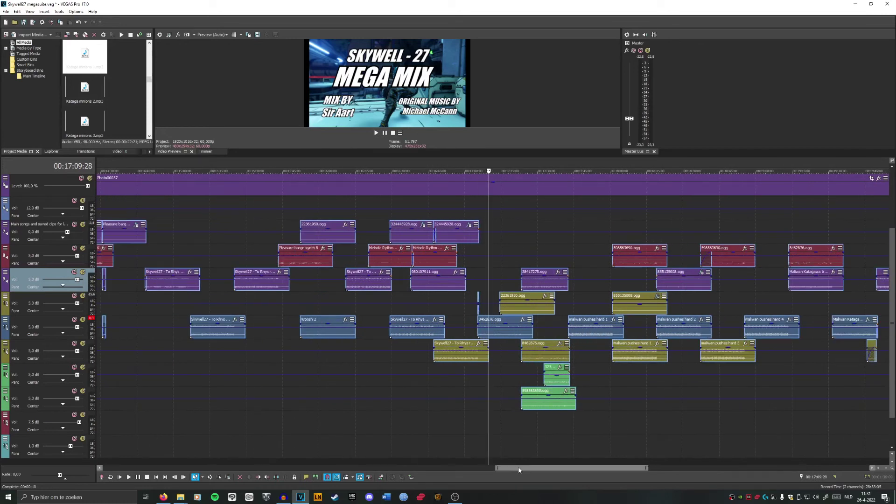
drag(519, 470, 523, 470)
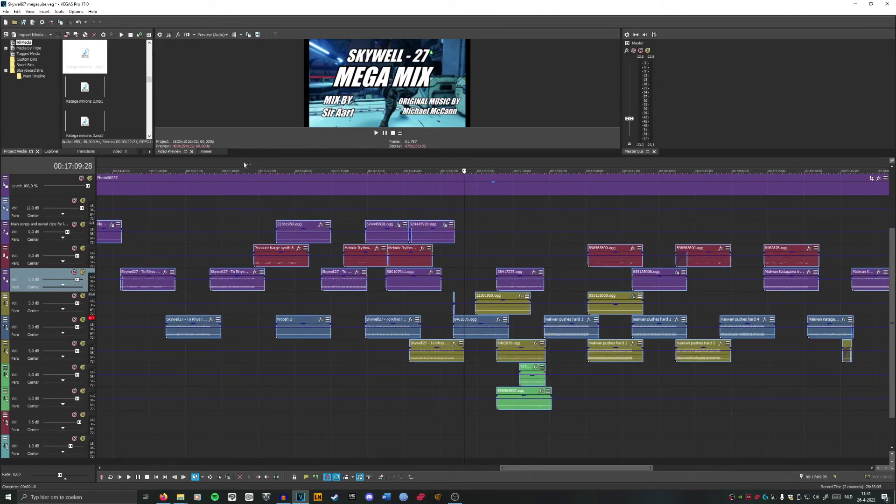
click(279, 187)
scroll(231, 319, down, 2)
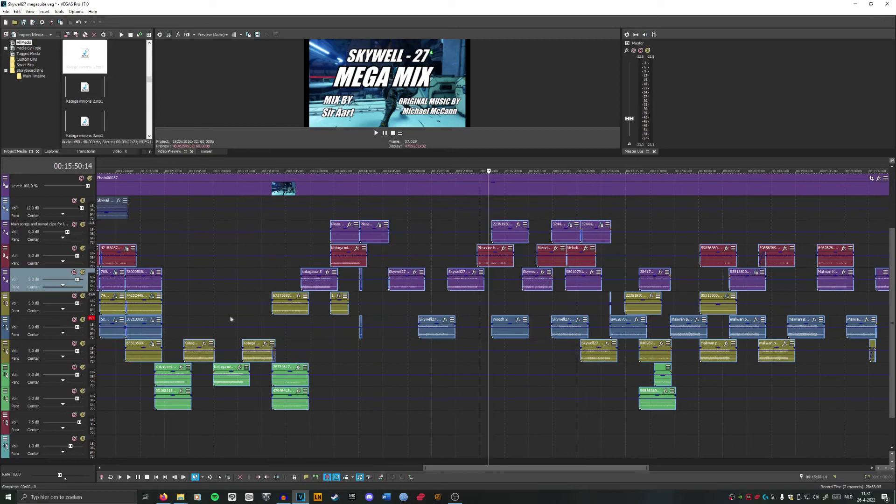
drag(256, 163, 401, 168)
Step: Play the Kataga minions 2, 3 and 4 clips at points between about 00:12:52 and 00:13:37, and pause
click(202, 164)
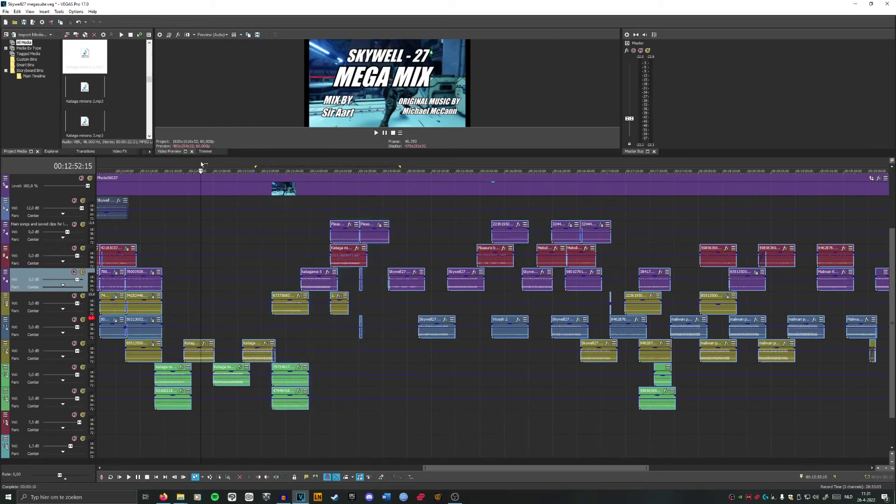
click(376, 132)
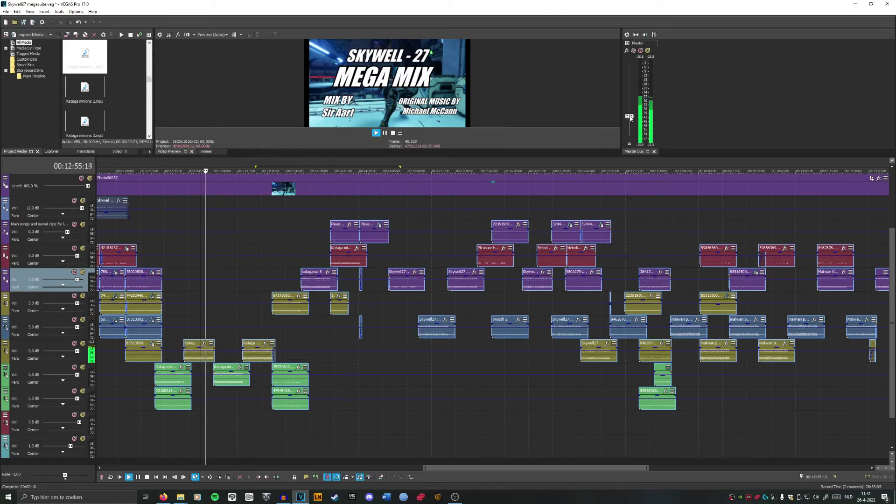
click(235, 171)
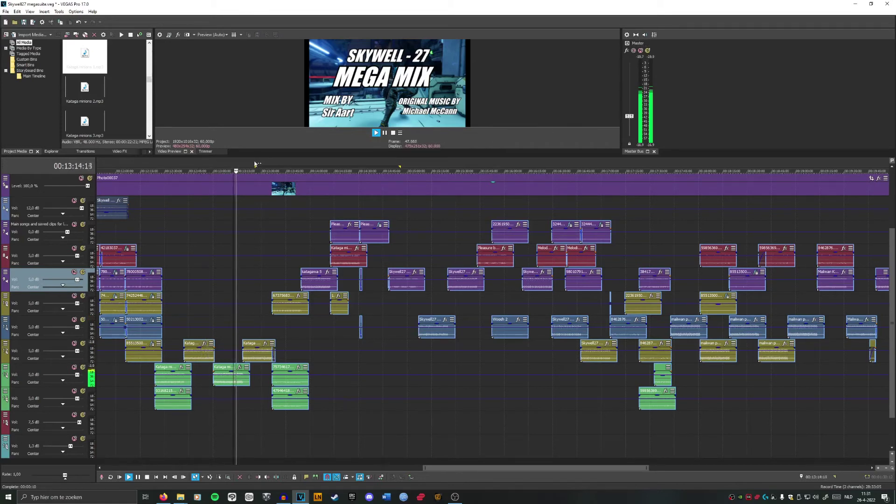
click(255, 164)
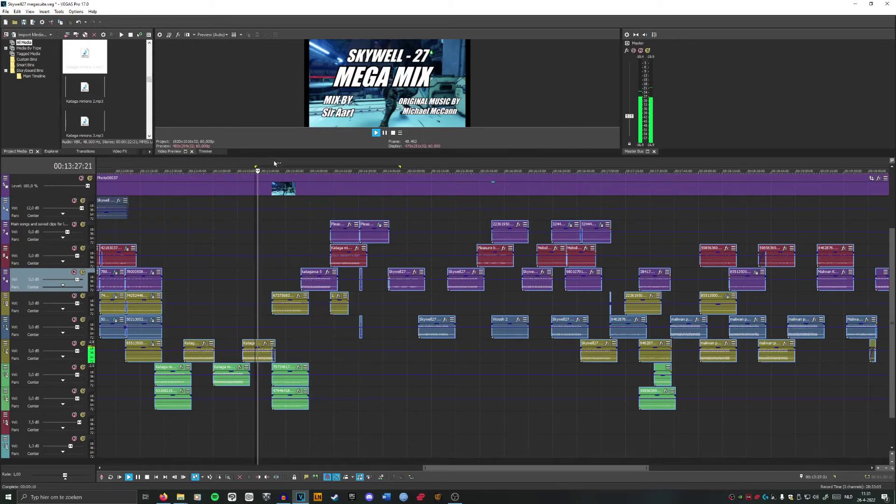
click(272, 164)
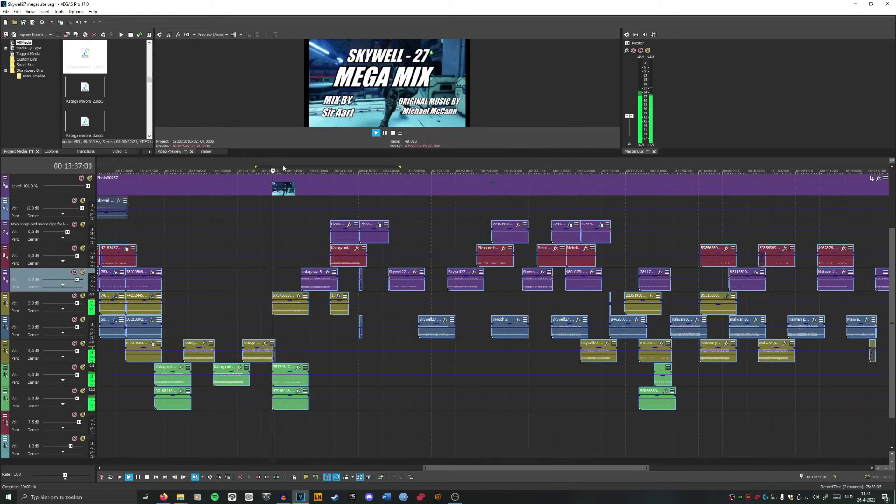
click(386, 134)
Step: Play from about 00:14:24, jump to about 00:14:35, and follow playback through Pleasure barge synth 7 into the Skywell27 - To Rhys rescue clips
click(348, 164)
click(376, 133)
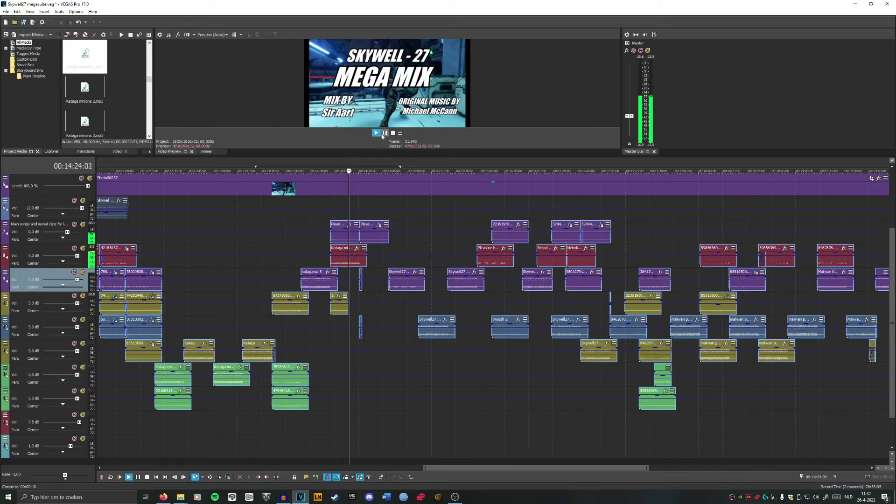
click(368, 161)
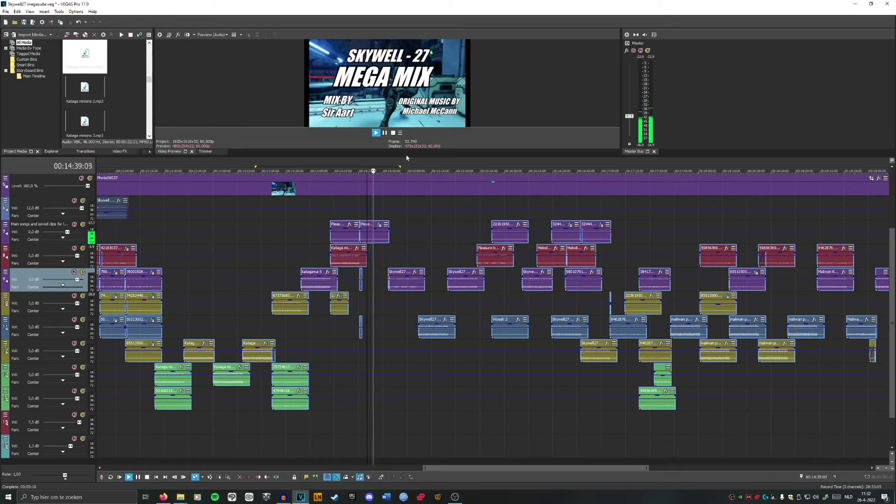
scroll(529, 475, right, 5)
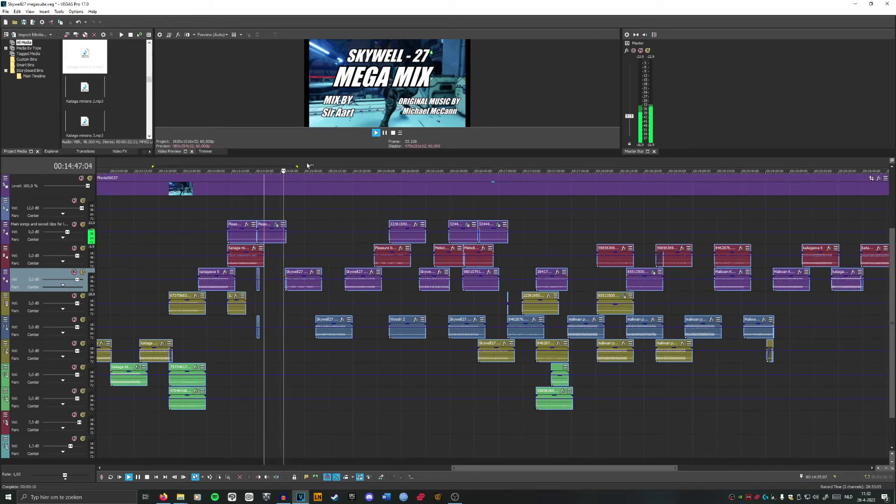
drag(521, 469, 534, 469)
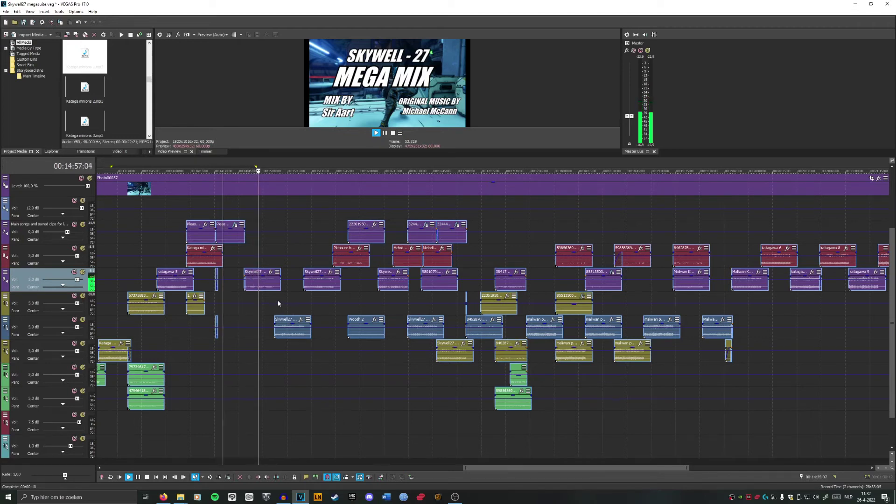
scroll(316, 310, up, 3)
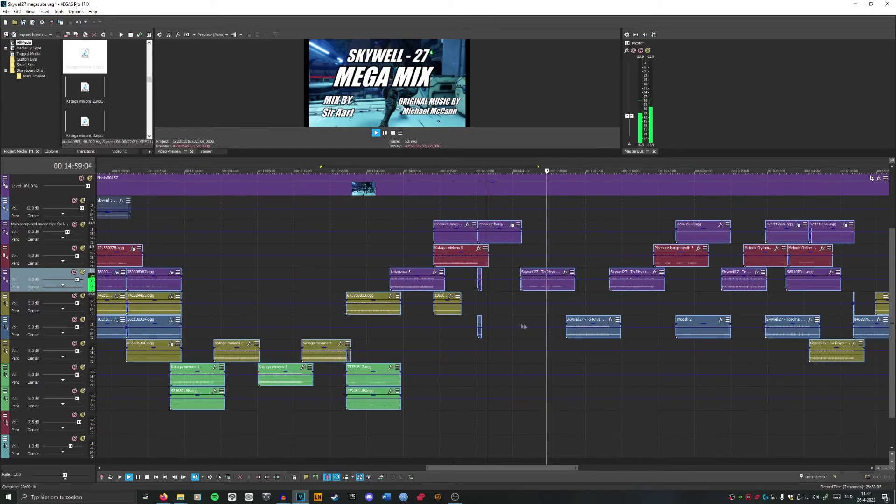
drag(500, 468, 523, 468)
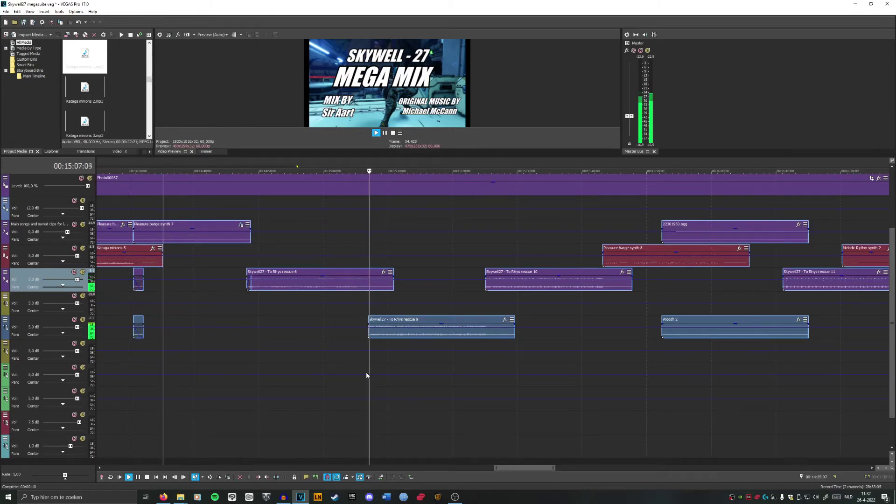
scroll(373, 381, down, 3)
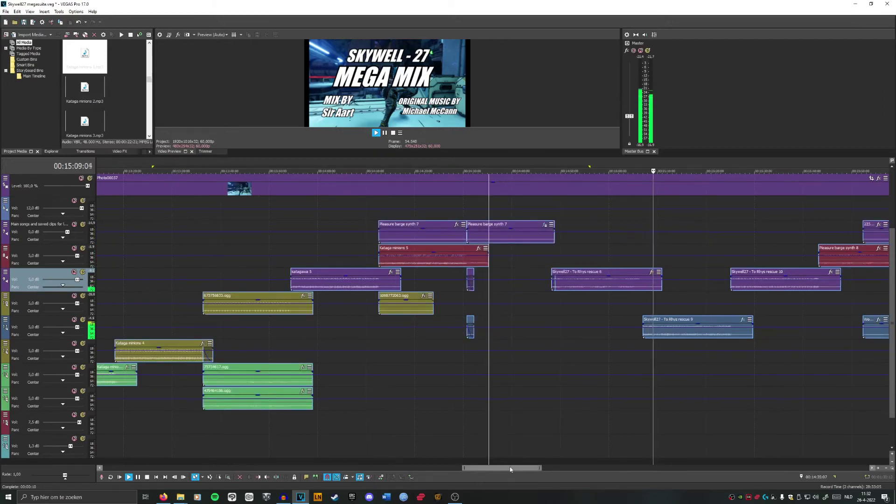
scroll(547, 468, down, 2)
scroll(542, 471, down, 2)
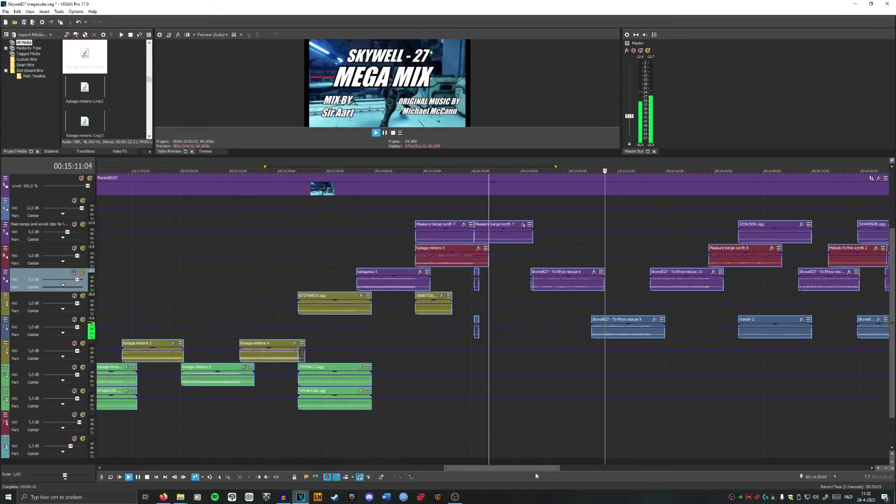
scroll(541, 472, right, 10)
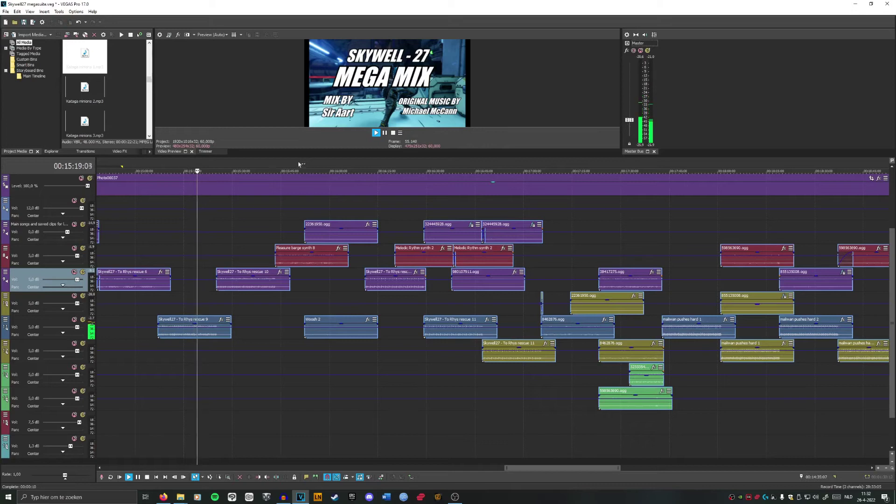
Step: Play the mix at points between about 00:15:44 and 00:16:13, follow it through the Melodic Rythm synth 2 clips, and pause at about 00:17:10
click(275, 170)
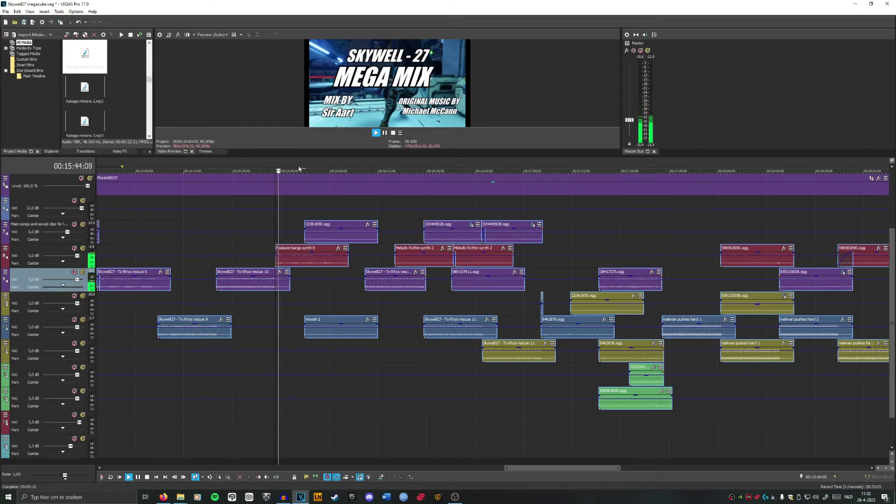
click(303, 169)
click(332, 169)
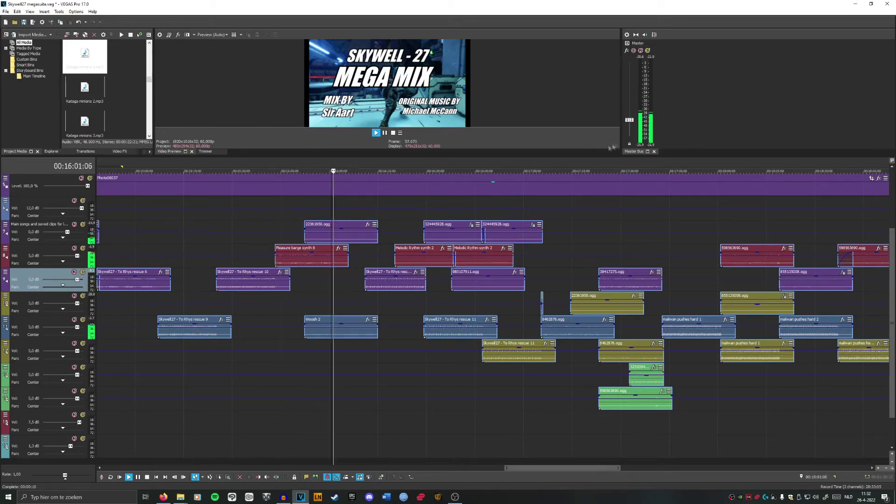
click(371, 168)
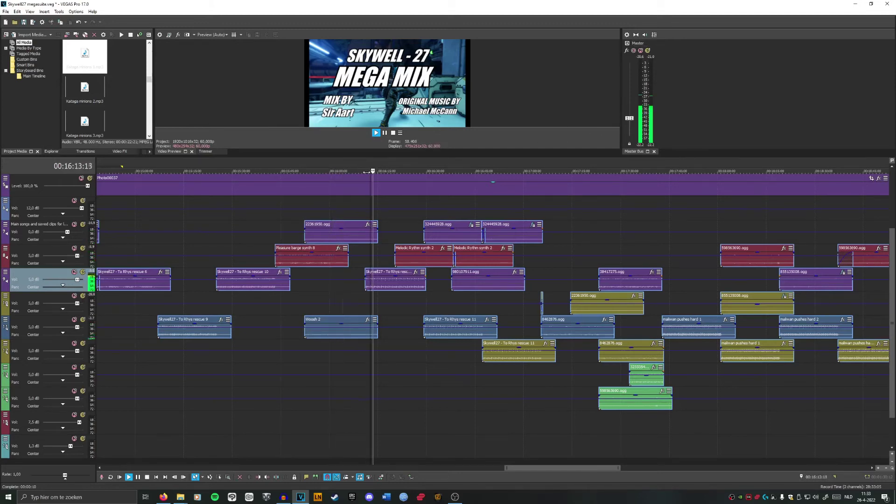
scroll(532, 448, right, 3)
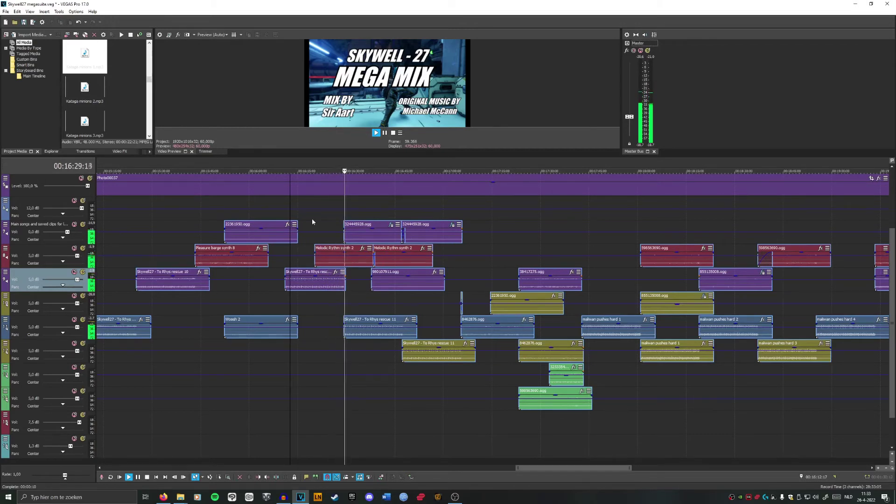
drag(566, 468, 585, 466)
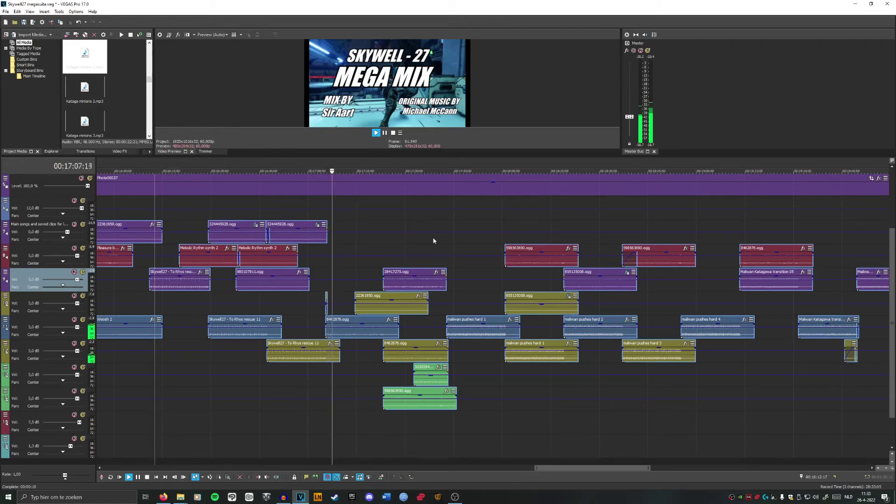
click(386, 134)
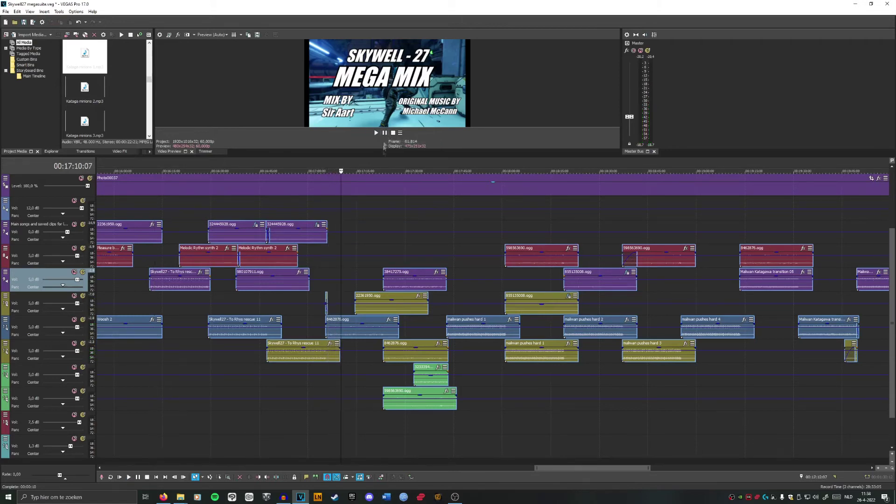
Step: Select the 8462876.ogg clip and examine its start at about 00:17:05, where it overlaps Skywell27 - To Rhys rescue 11
click(335, 334)
scroll(489, 338, up, 5)
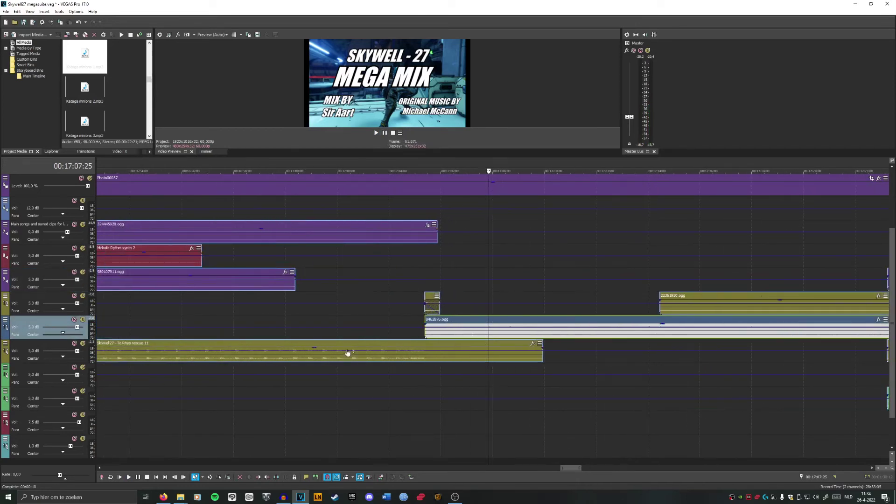
scroll(414, 342, up, 3)
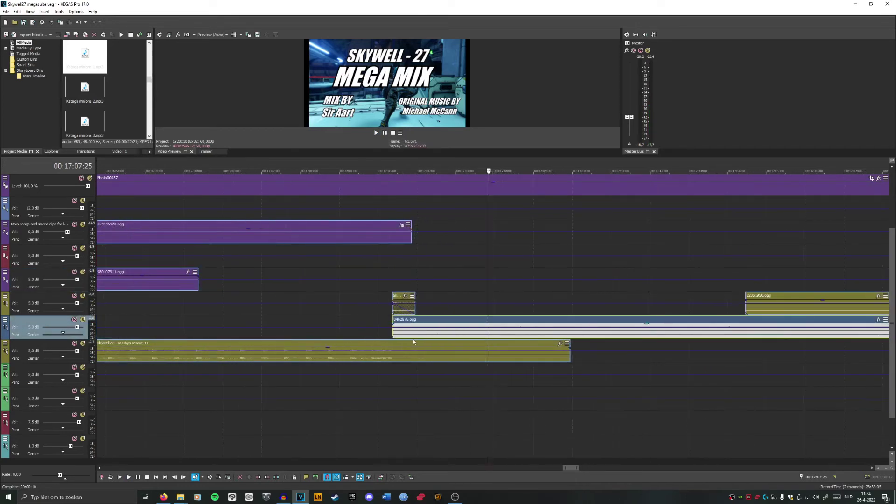
click(394, 306)
scroll(481, 334, up, 2)
scroll(482, 335, down, 2)
click(513, 325)
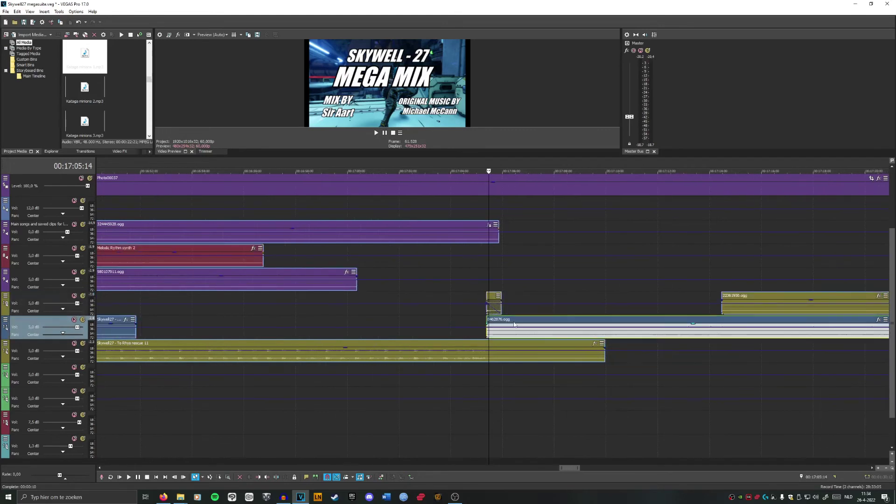
Step: Select the short clip at about 00:17:05, mute its track, and play the transition from about 00:17:03 to 00:17:07
scroll(504, 323, down, 3)
click(481, 303)
scroll(510, 303, up, 4)
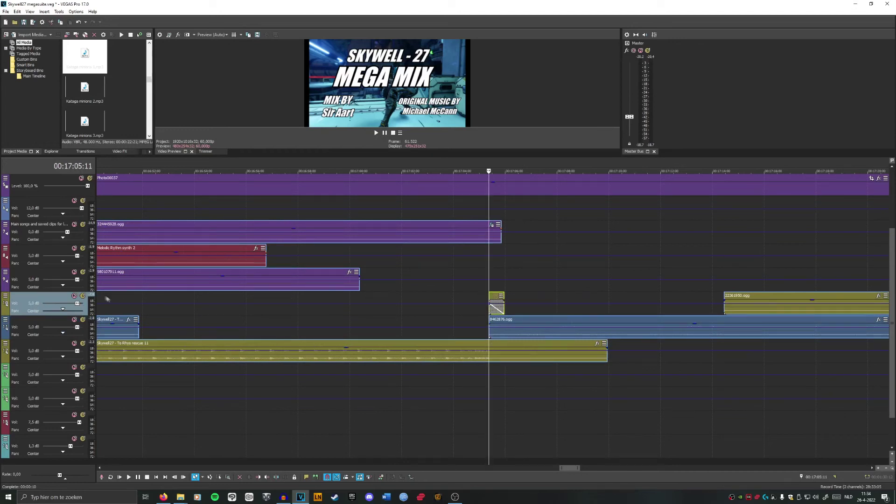
click(74, 295)
scroll(487, 309, down, 3)
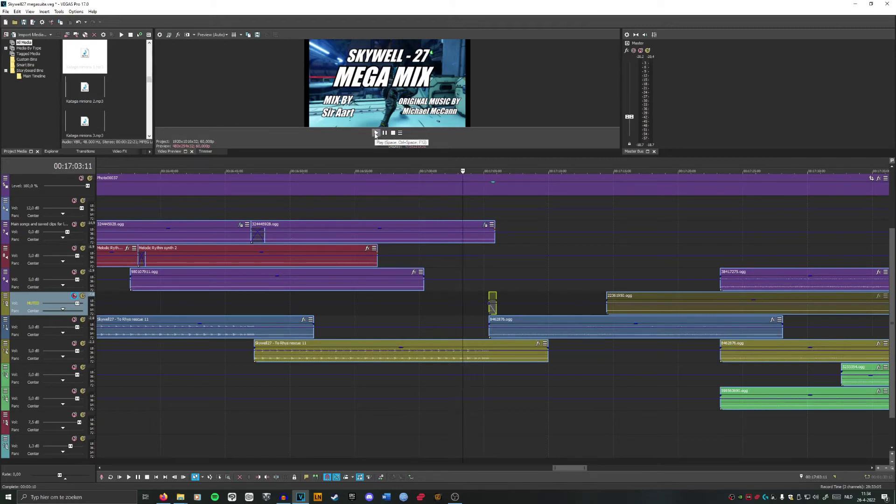
click(376, 134)
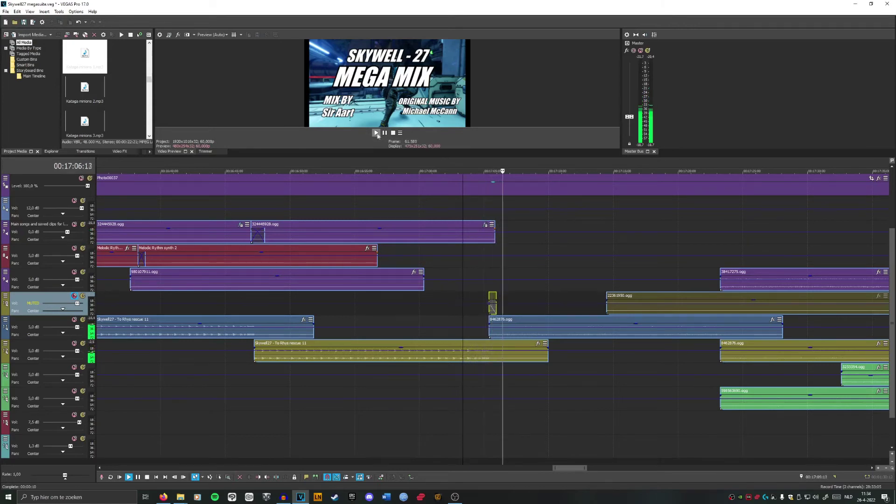
click(384, 133)
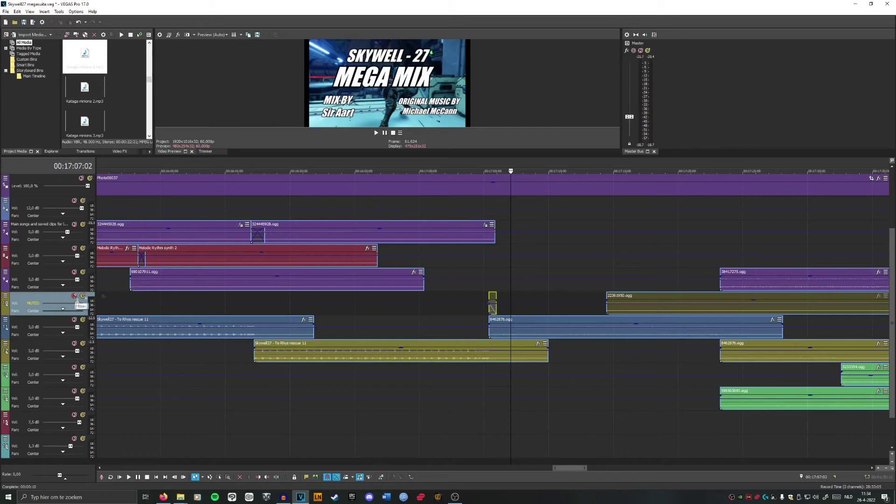
Step: Select the short Skywell27 - To Rhys rescue clip above the start of 8462876.ogg and examine its fade-out
click(493, 290)
scroll(495, 288, up, 2)
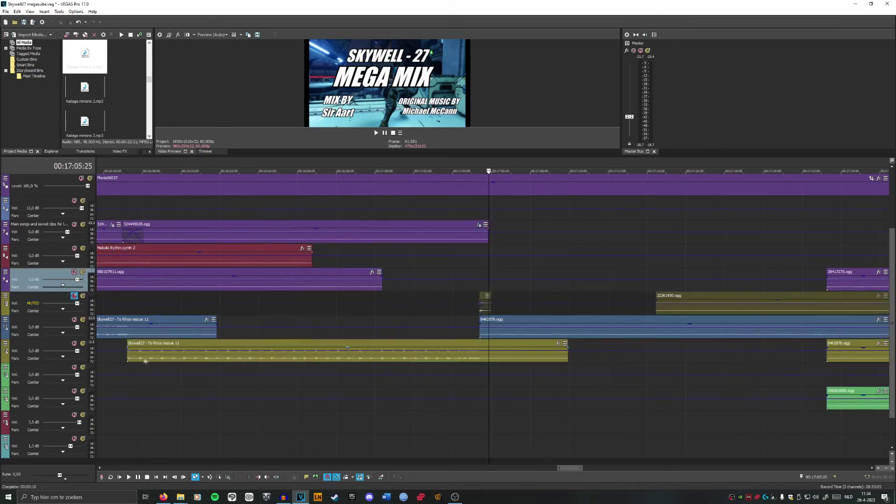
scroll(535, 295, up, 3)
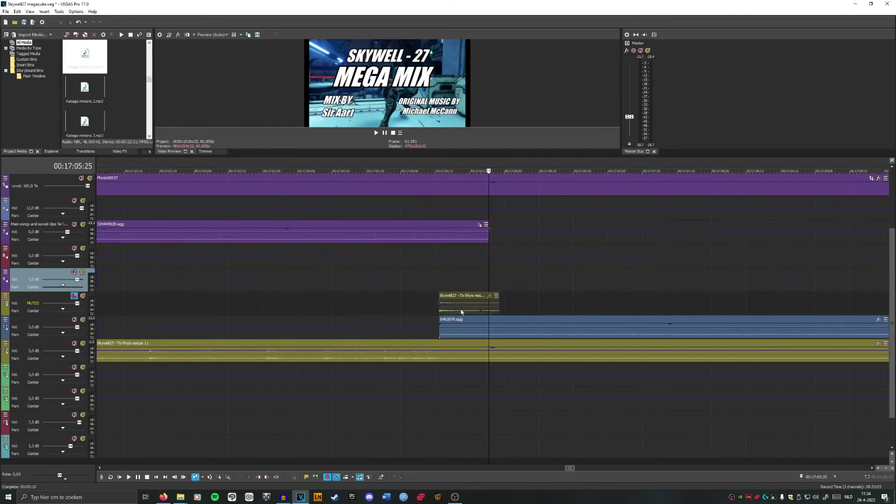
click(461, 312)
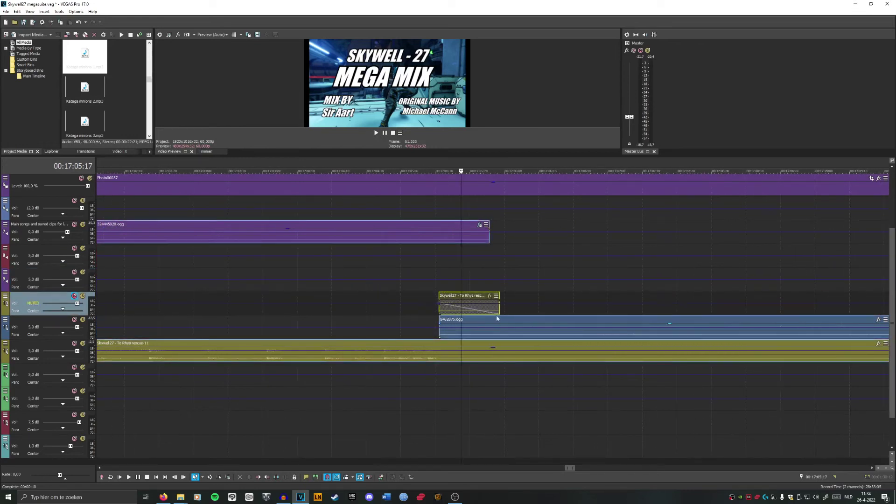
scroll(497, 318, down, 5)
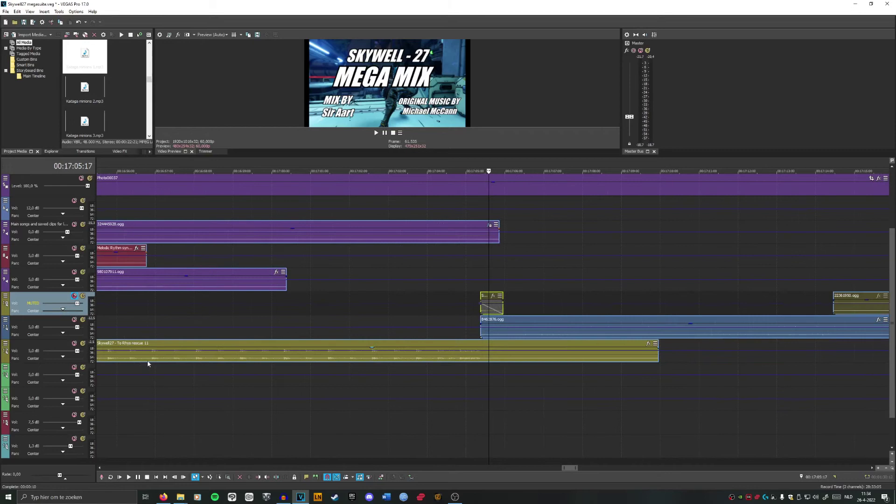
scroll(506, 307, down, 3)
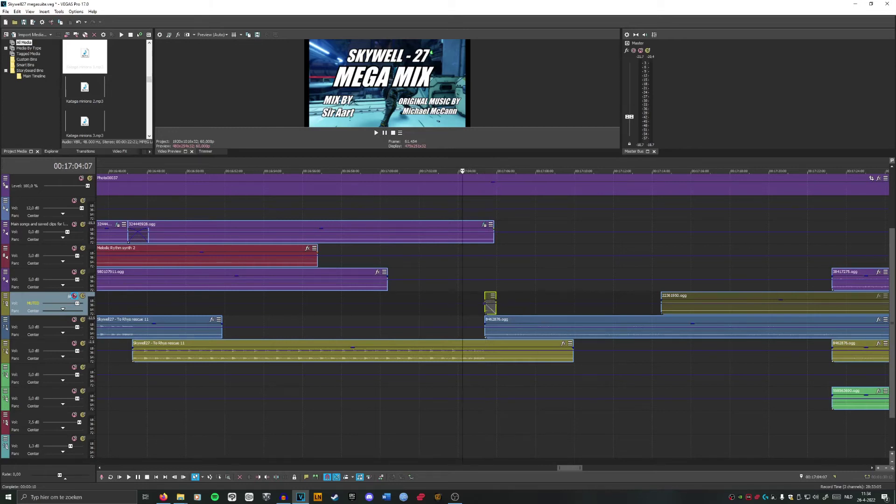
Step: Unmute the short clip's track and replay the transition from about 00:17:04 to 00:17:09
click(75, 296)
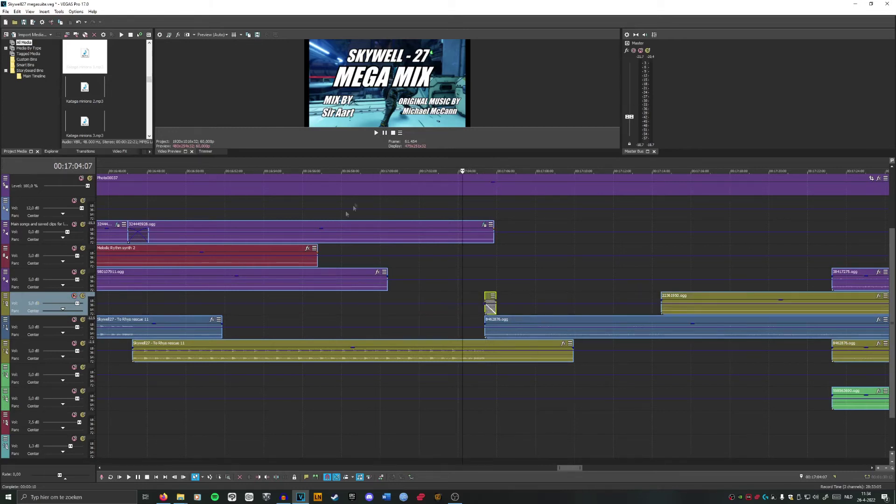
click(376, 134)
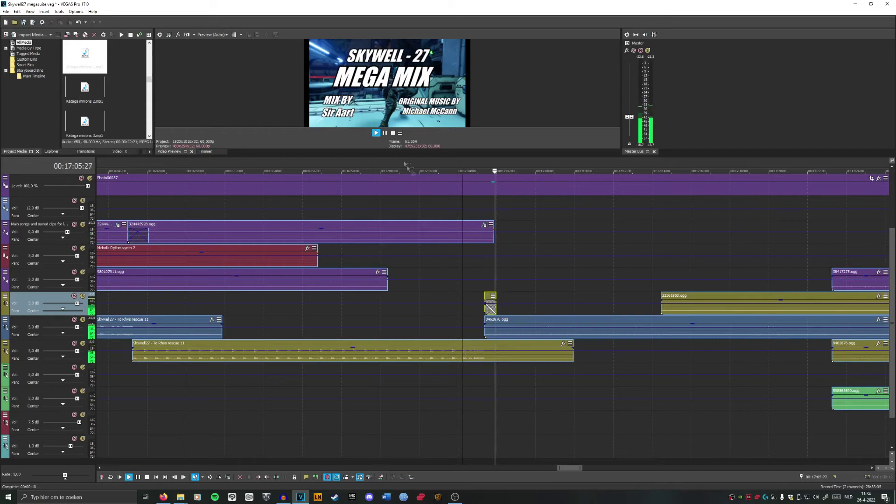
drag(571, 468, 580, 469)
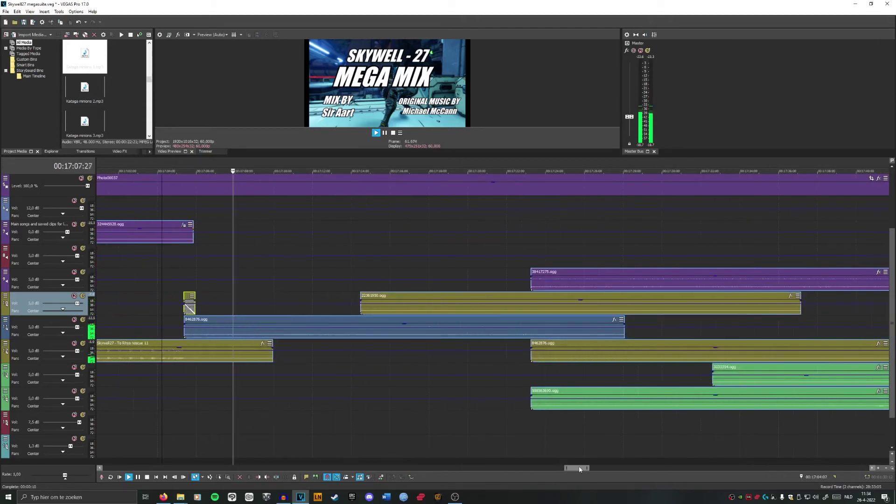
key(Return)
scroll(418, 269, down, 3)
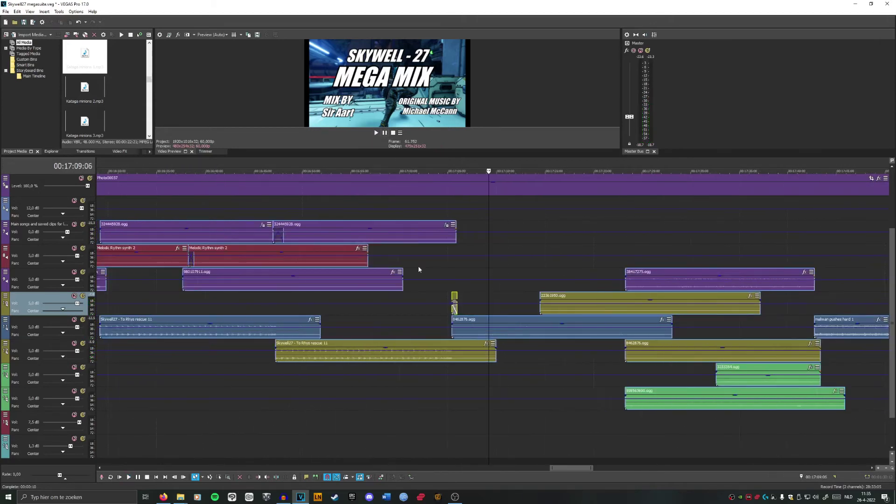
Step: Select the 22361930.ogg clip, then the lowest green clip starting at about 00:17:23, to examine how the stems are layered
scroll(418, 270, down, 2)
drag(575, 471, 609, 470)
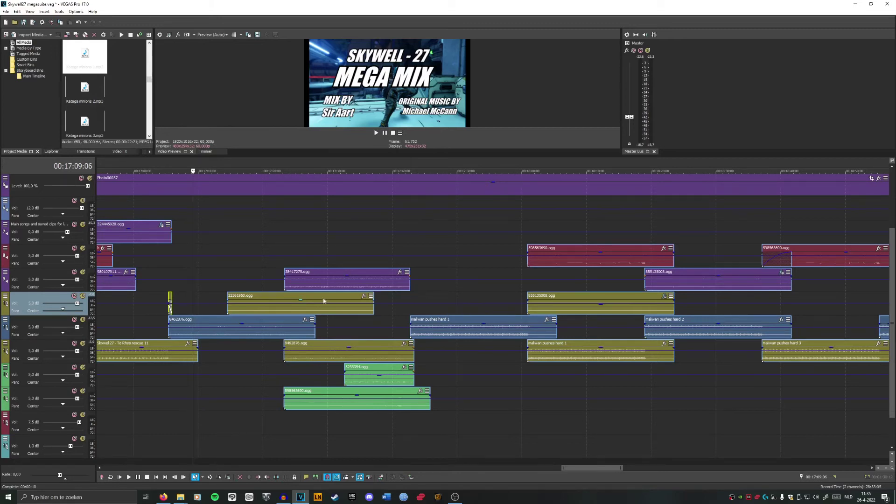
click(304, 301)
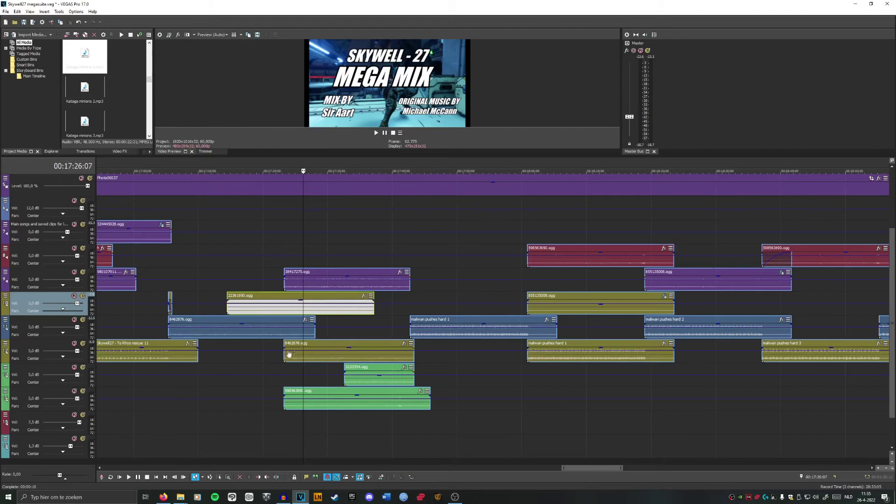
click(295, 395)
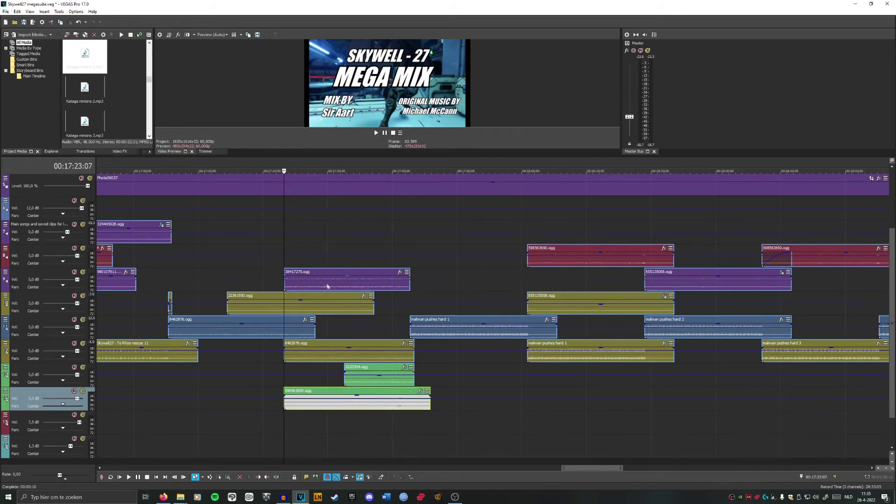
key(Up)
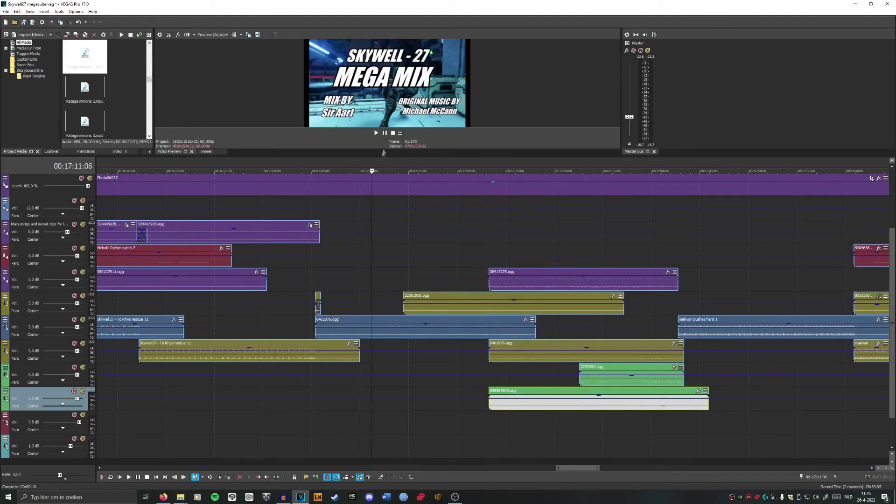
Step: Play from about 00:17:11 into maliwan pushes hard 1, raise the master volume slightly, and pause after about 00:17:50
click(376, 133)
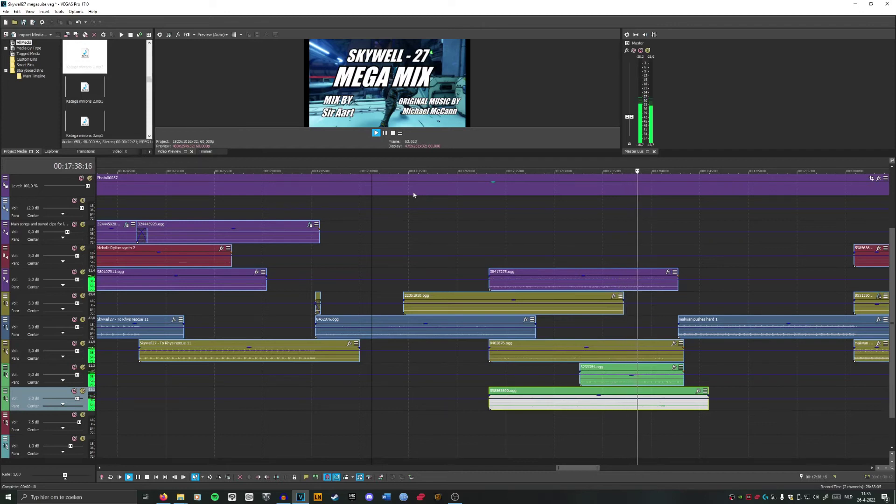
drag(629, 119, 632, 118)
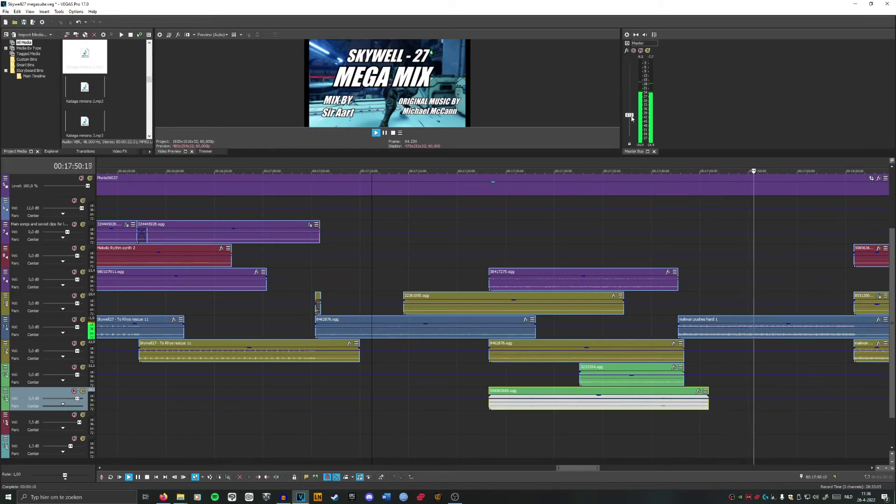
click(385, 133)
Step: Replay the layered stems from about 00:17:21, follow them to about 00:17:32, and stop playback
drag(413, 168, 378, 166)
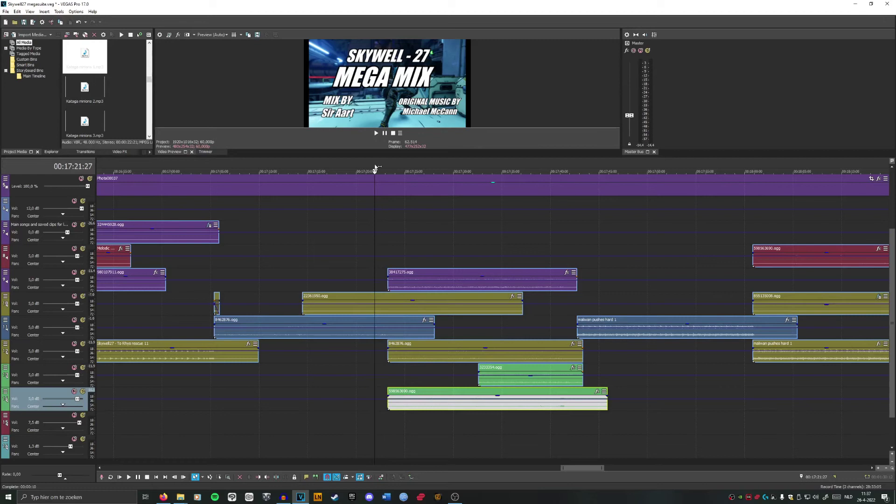
click(376, 134)
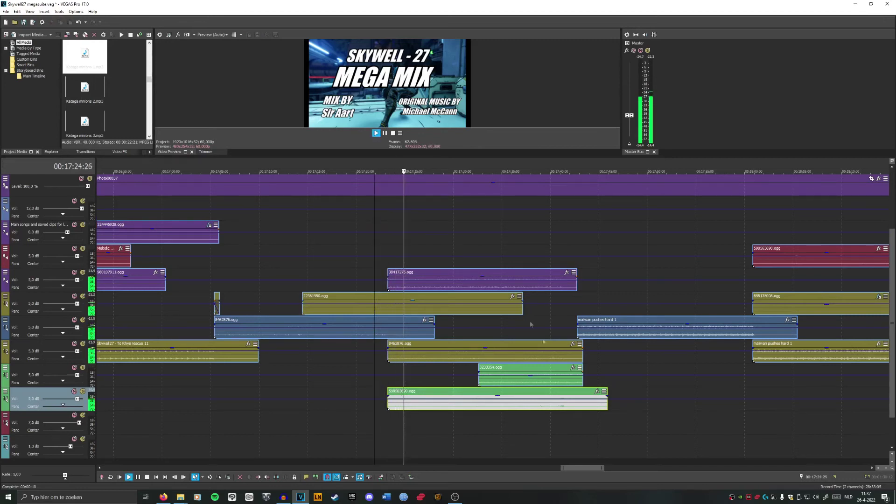
drag(581, 469, 593, 469)
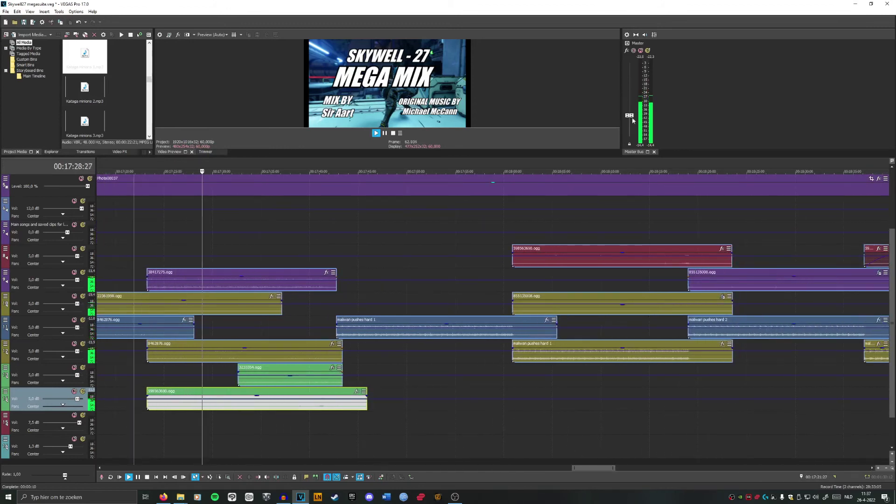
scroll(600, 199, down, 2)
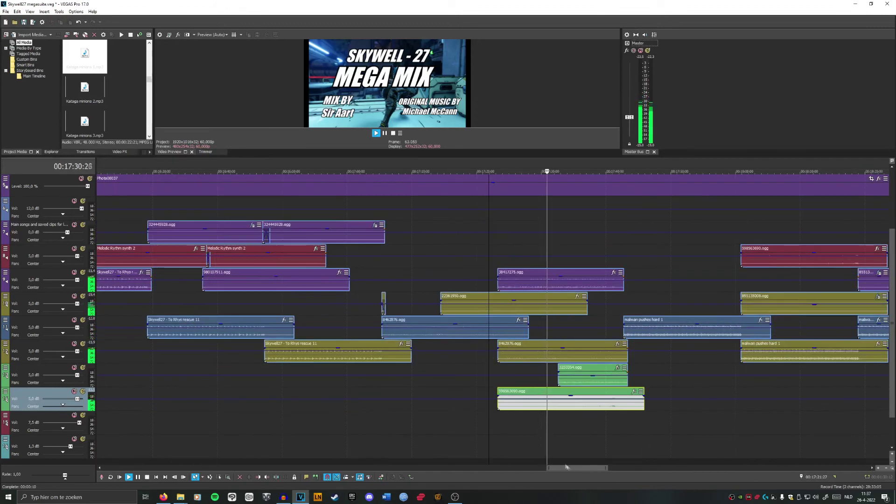
drag(590, 468, 616, 468)
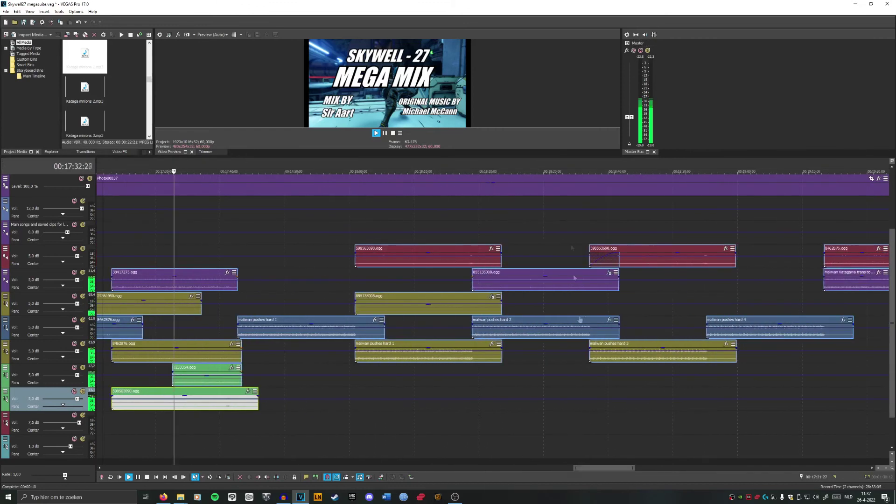
key(Return)
Step: Play maliwan pushes hard 1 from about 00:17:50 and pause at about 00:17:52
click(285, 168)
click(376, 133)
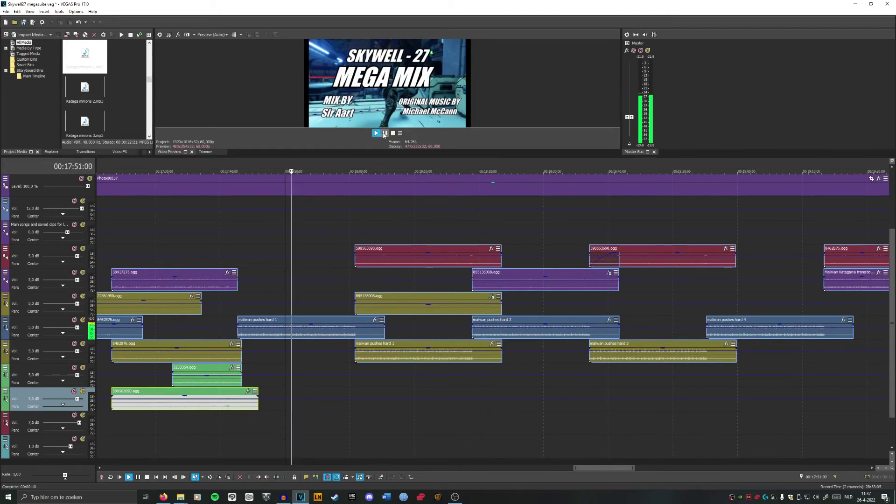
click(385, 134)
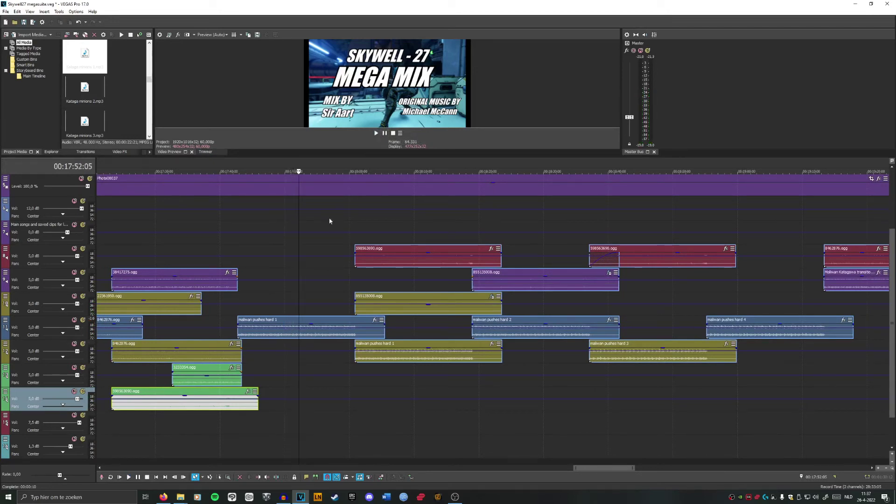
Step: Play from about 00:18:00, where the second maliwan pushes hard 1 clip starts, and follow playback through maliwan pushes hard 2
click(355, 166)
click(377, 133)
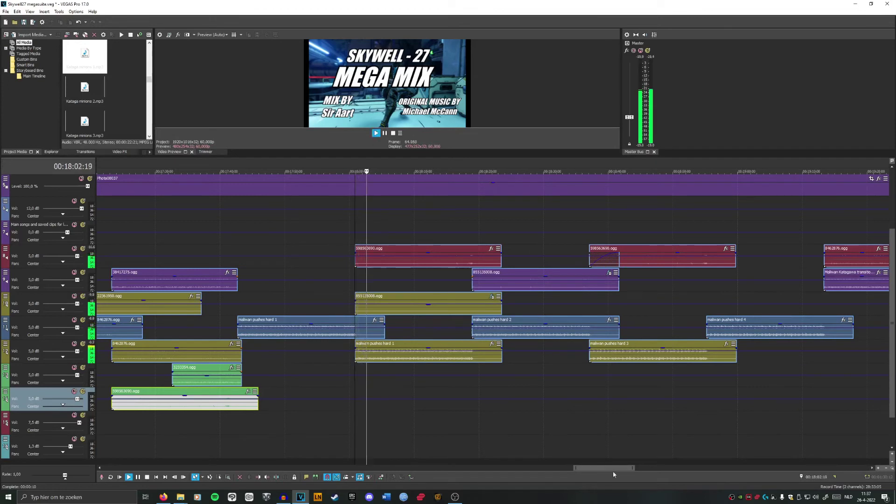
drag(613, 469, 622, 471)
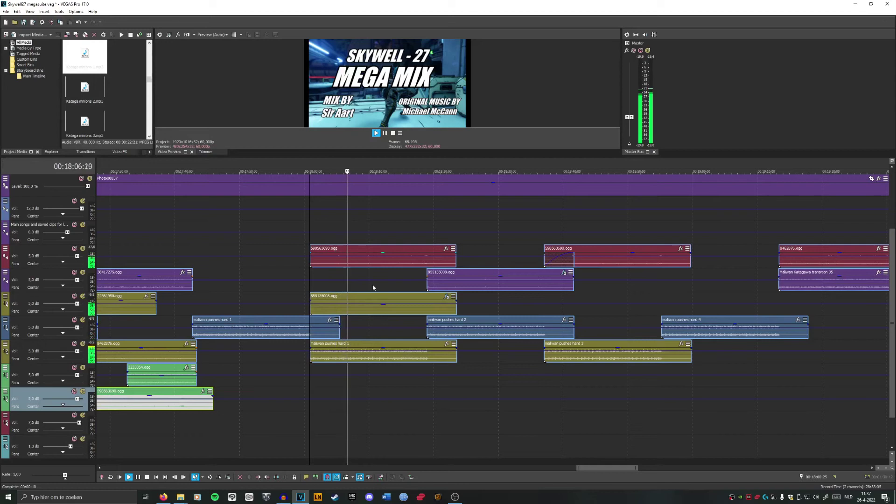
drag(611, 469, 621, 470)
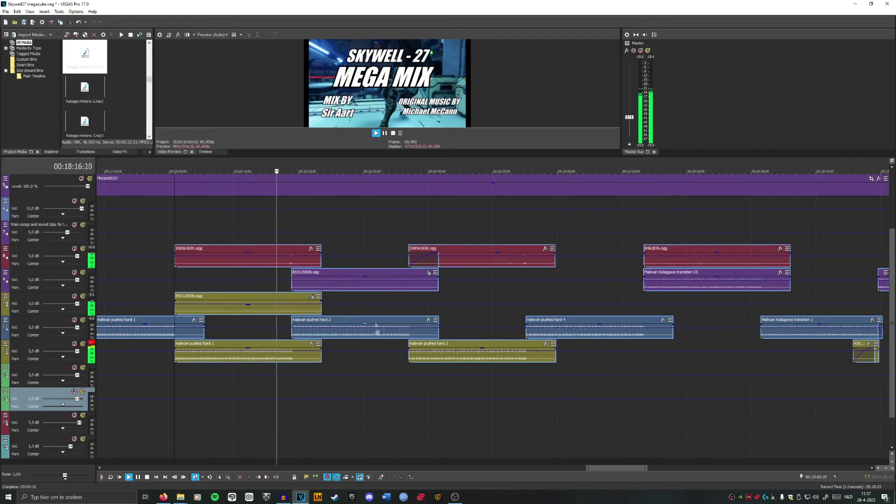
drag(621, 469, 623, 470)
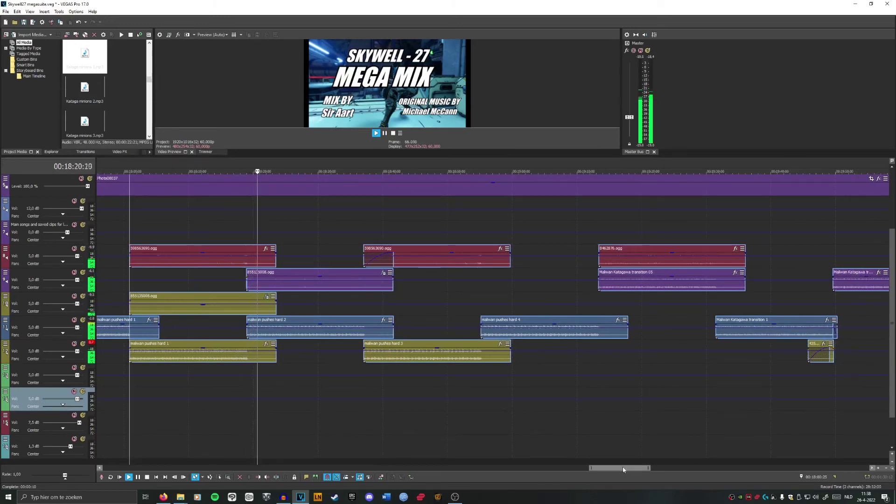
drag(623, 469, 625, 469)
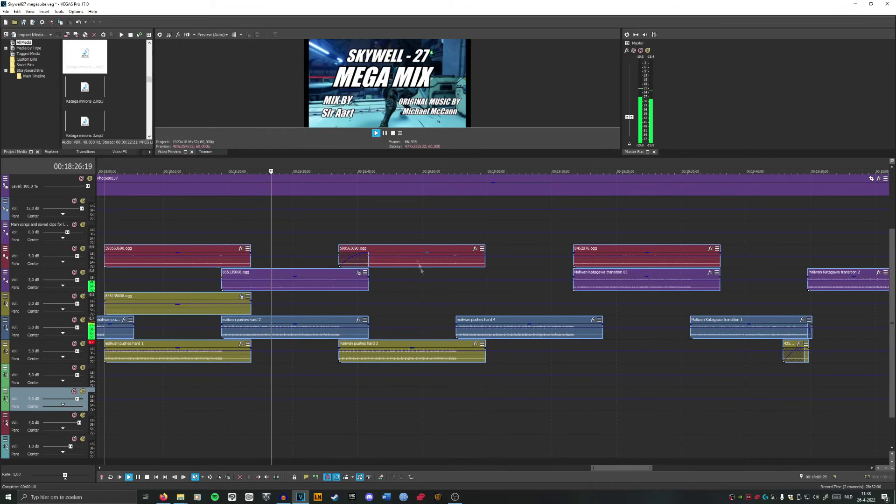
Step: Jump playback to about 00:18:39 and then about 00:19:00, following it through maliwan pushes hard 3 into maliwan pushes hard 4
click(358, 167)
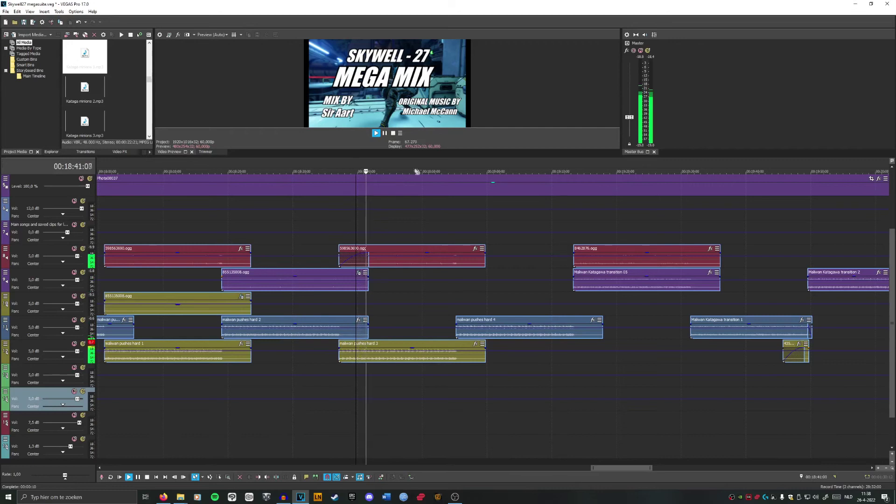
scroll(633, 472, right, 3)
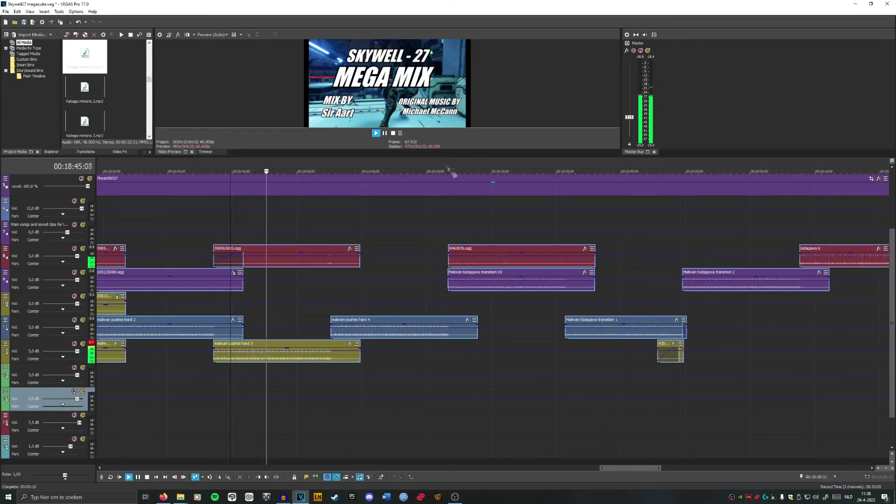
drag(345, 163, 337, 164)
click(365, 171)
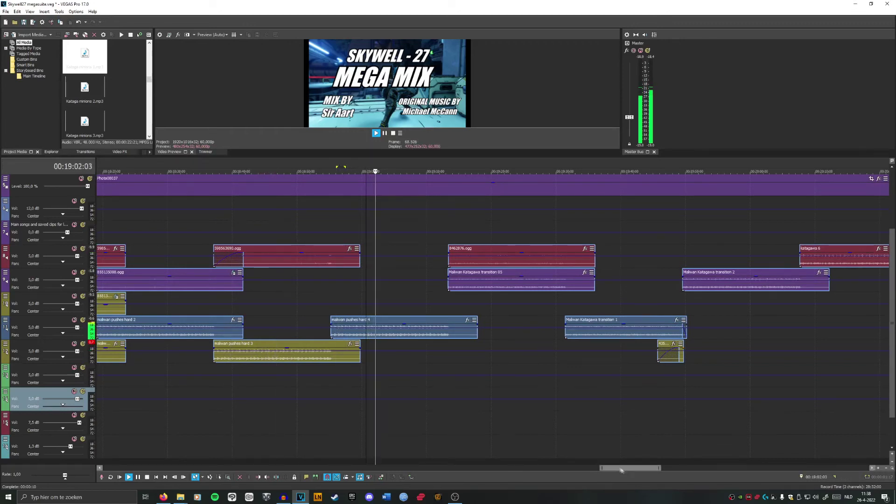
scroll(634, 472, right, 3)
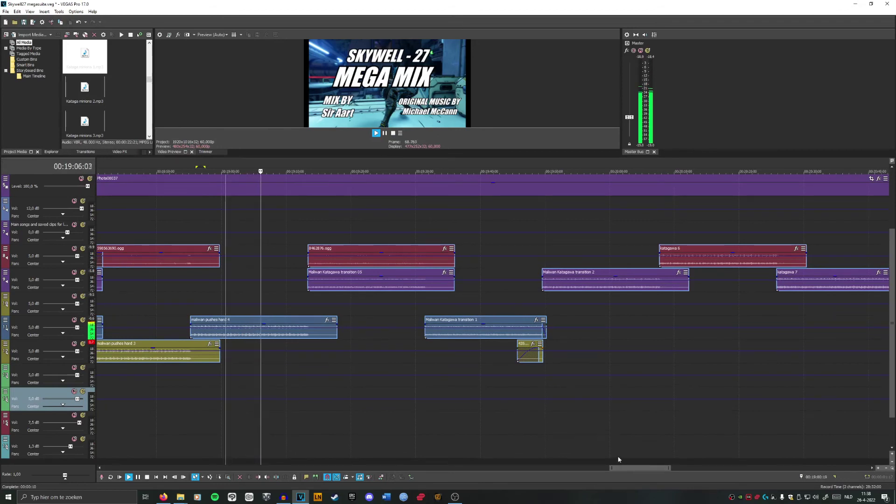
Step: Pause playback and move the playhead to about 00:19:23 and then about 00:19:37, within the Maliwan Katagawa transition clips
click(385, 133)
click(321, 167)
click(376, 169)
scroll(474, 354, down, 2)
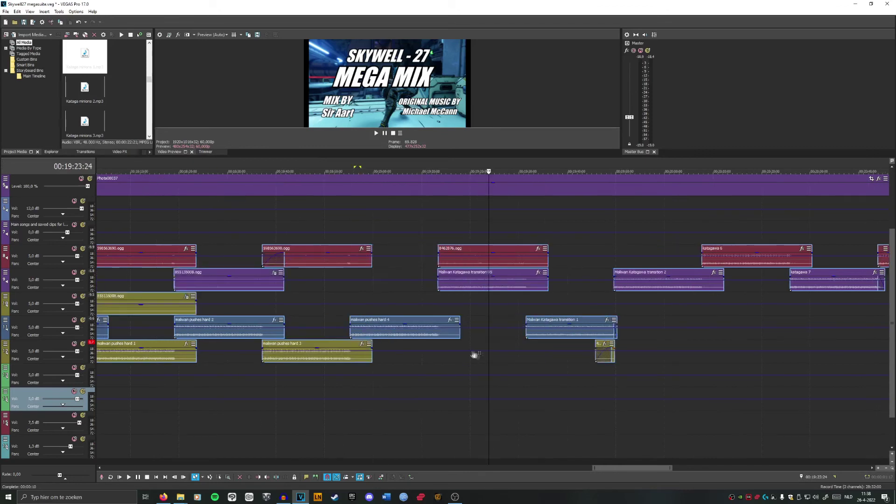
drag(636, 468, 665, 469)
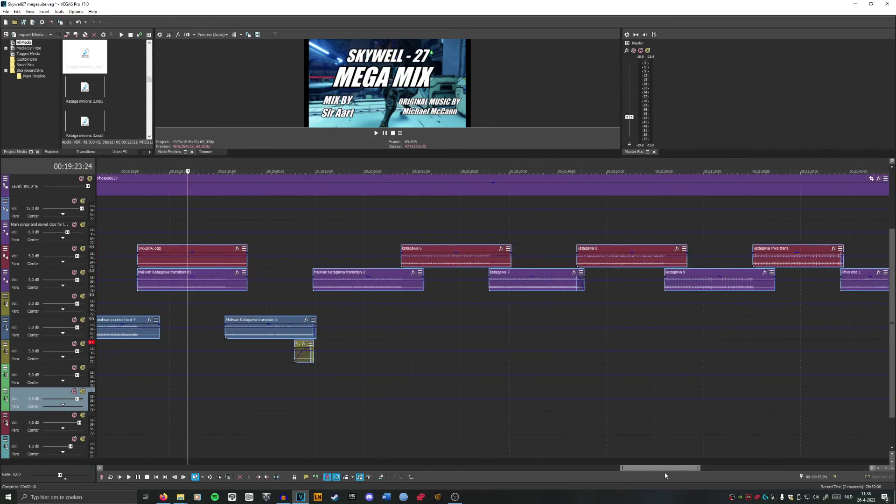
click(256, 172)
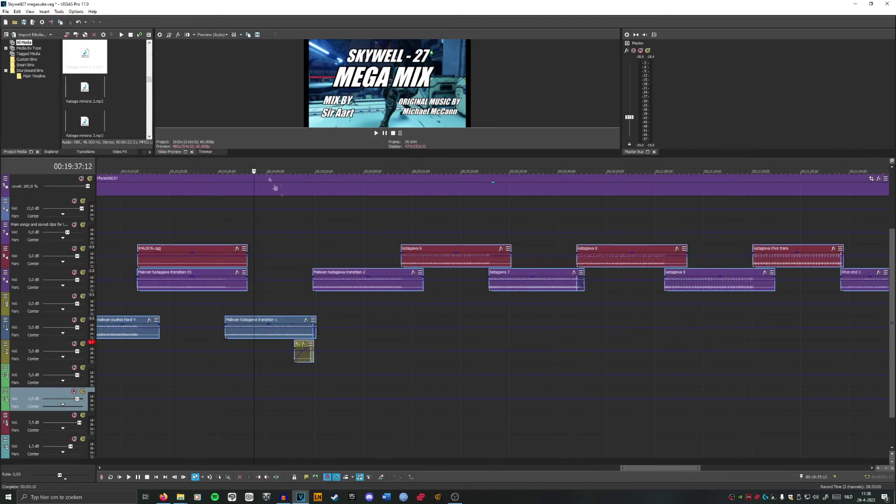
Step: Examine the rest of the mix, from the Katagawa and Rhys end clips to the Skywell Spotify versions clip at about 00:26:51
scroll(637, 441, down, 3)
scroll(526, 330, right, 5)
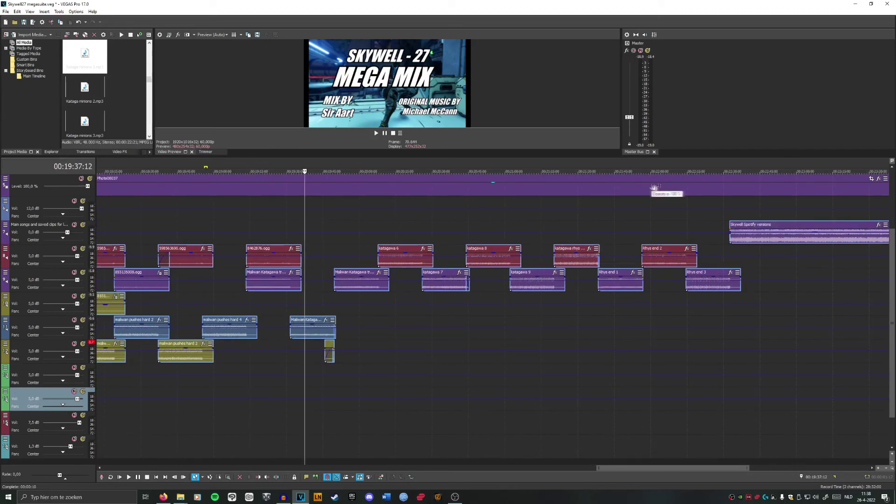
scroll(607, 285, right, 9)
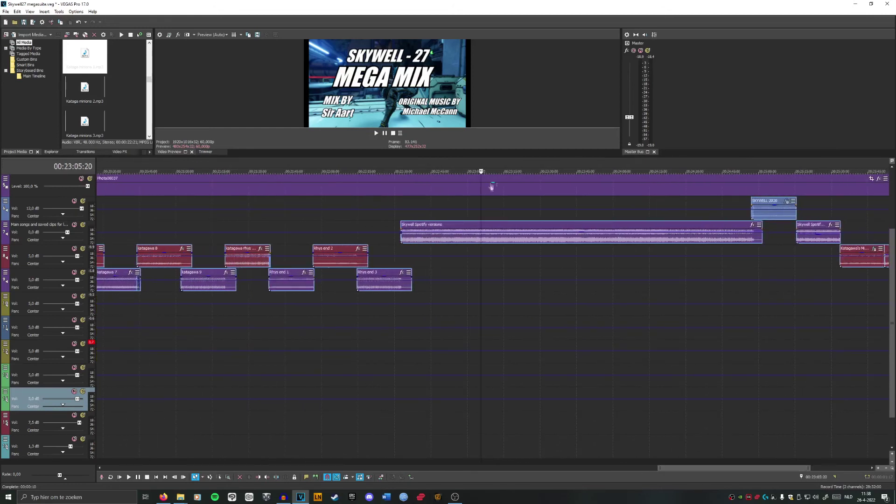
scroll(527, 227, down, 2)
drag(734, 464, 804, 470)
click(467, 167)
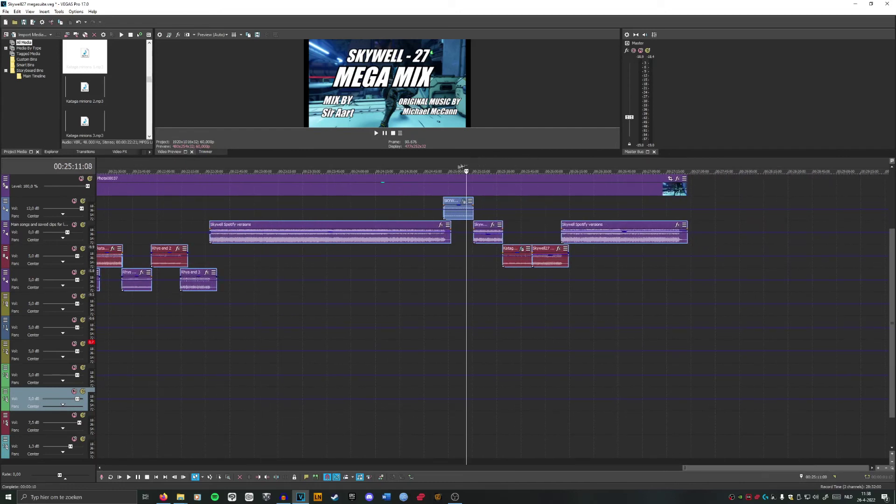
click(486, 167)
click(493, 167)
click(628, 167)
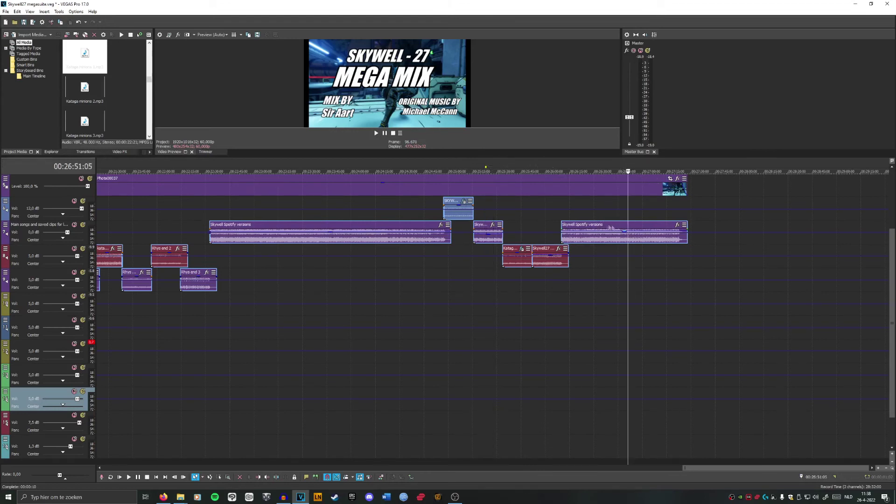
Step: Move the playhead to about 00:27:16 near the end of the mix and view the whole Skywell-27 arrangement
mouse_move(746, 469)
mouse_down()
mouse_move(612, 469)
mouse_move(763, 470)
mouse_up()
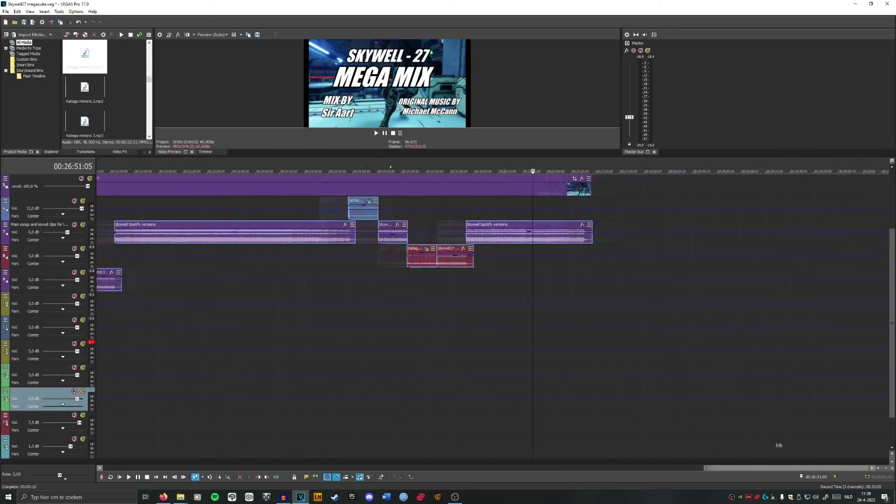
click(540, 172)
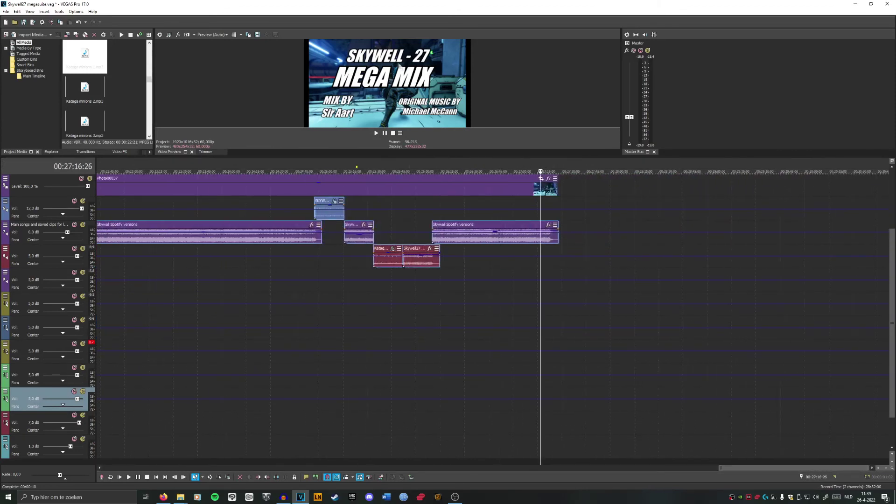
drag(748, 470, 460, 439)
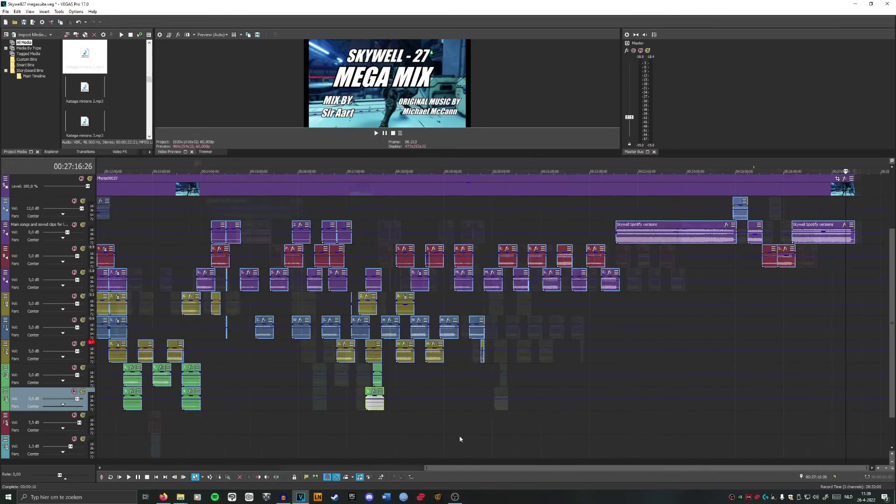
scroll(459, 438, down, 3)
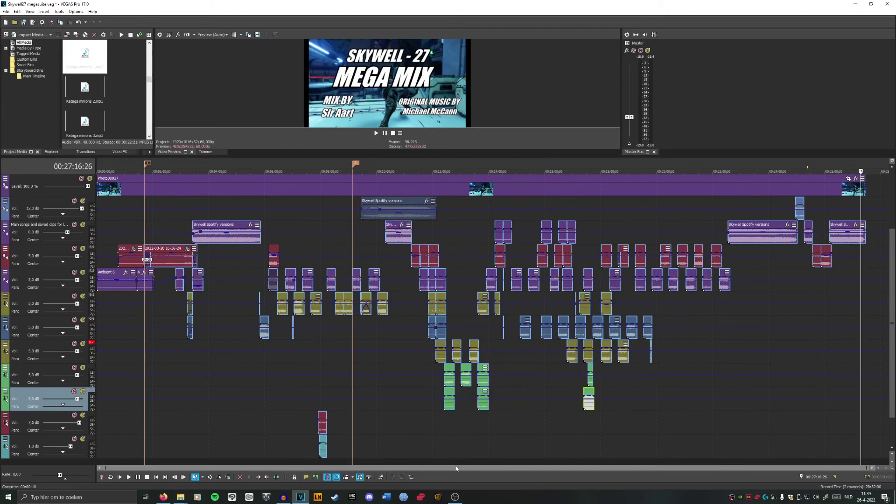
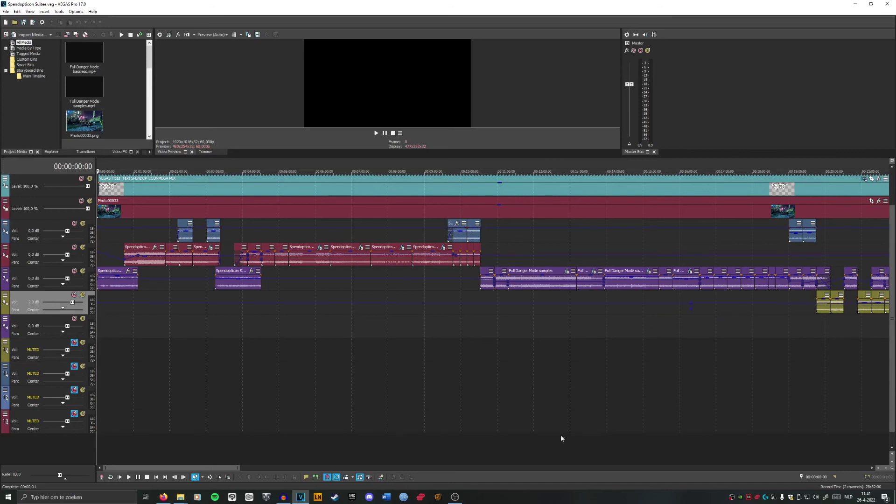
Step: View the whole Spendopticon mega mix arrangement, moving the playhead to about 00:07:07 and then about 00:01:26
click(351, 164)
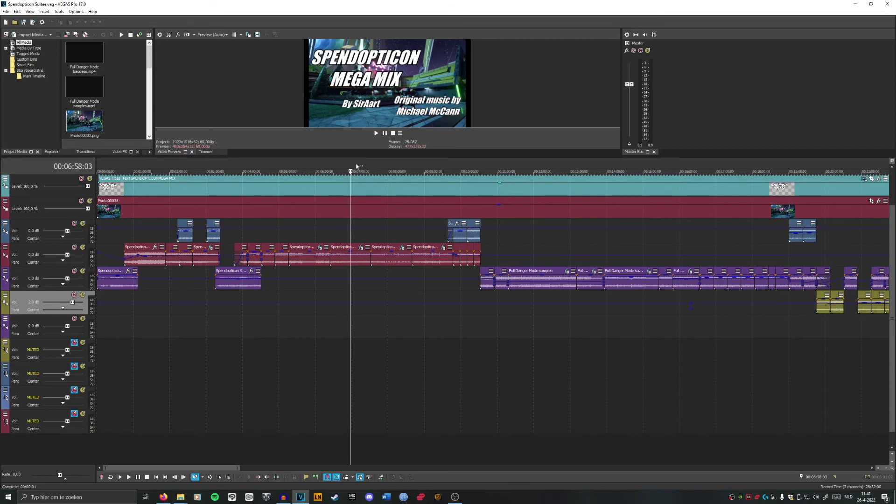
click(357, 166)
scroll(357, 167, up, 2)
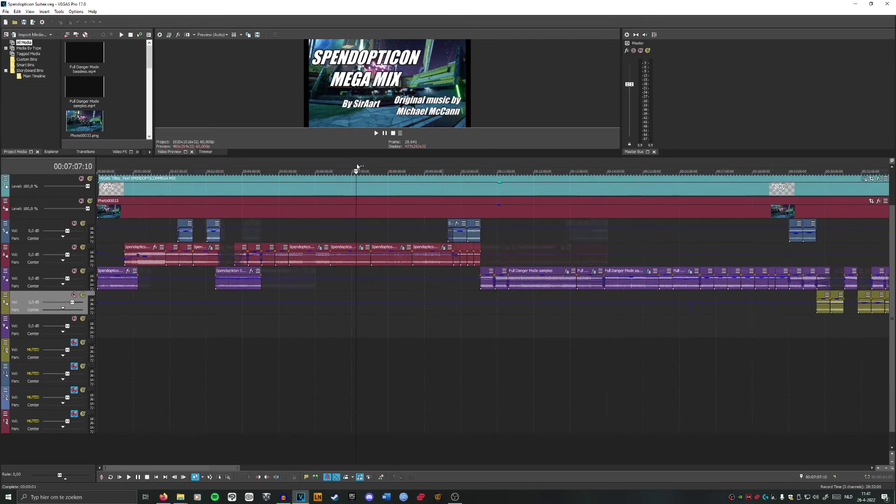
scroll(357, 166, down, 4)
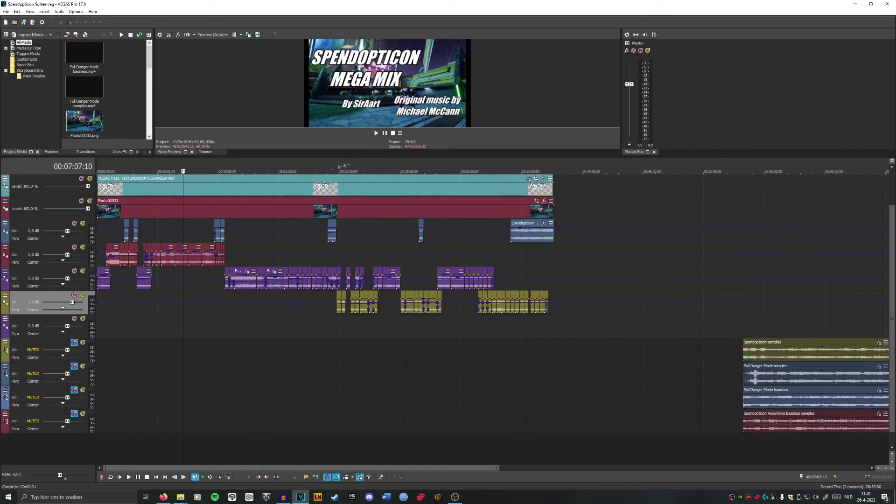
click(148, 167)
click(115, 169)
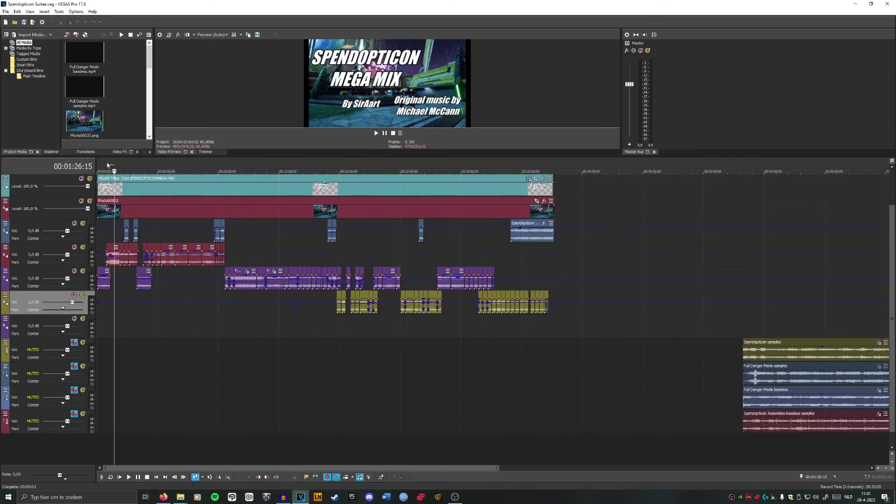
Step: Scan the middle of the Spendopticon mix, moving the playhead to about 00:15:26 and then about 00:25:24
drag(156, 169, 288, 167)
click(292, 167)
click(284, 167)
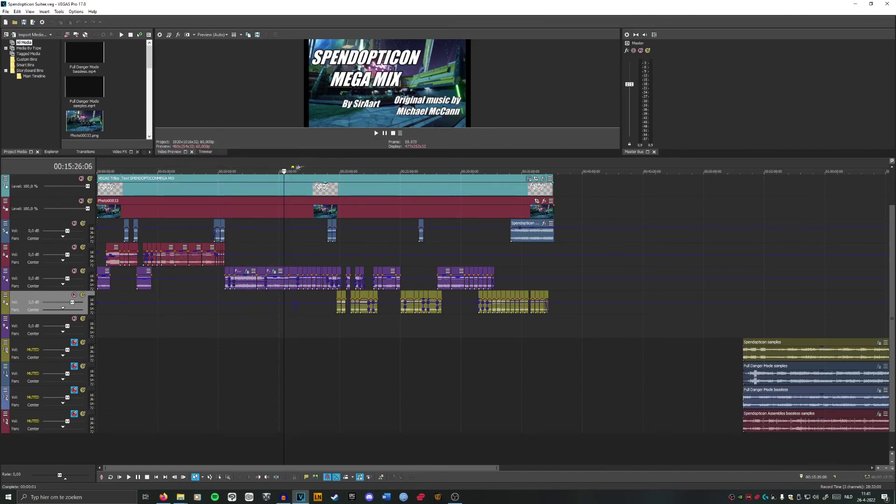
drag(328, 167, 405, 167)
click(404, 167)
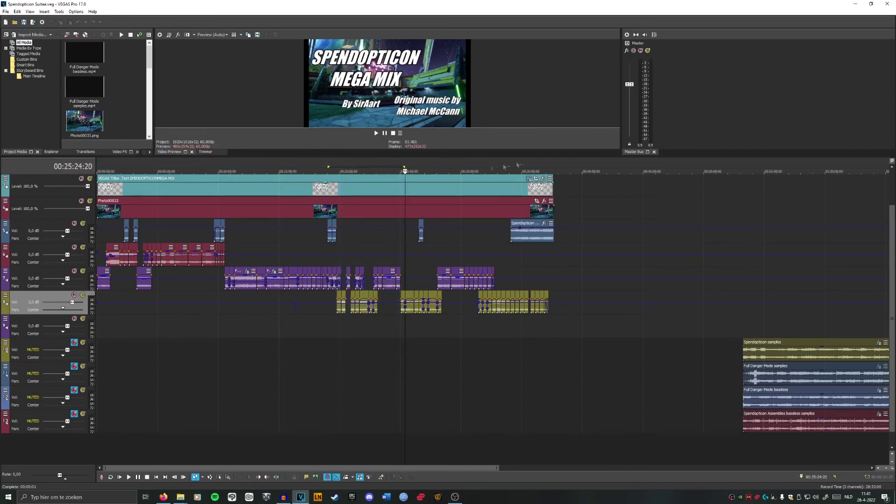
Step: Examine the Spendopticon samples and Full Danger Mode samples clips, moving the playhead to about 00:11:35, 00:09:22 and 00:06:53
click(236, 166)
scroll(236, 167, up, 5)
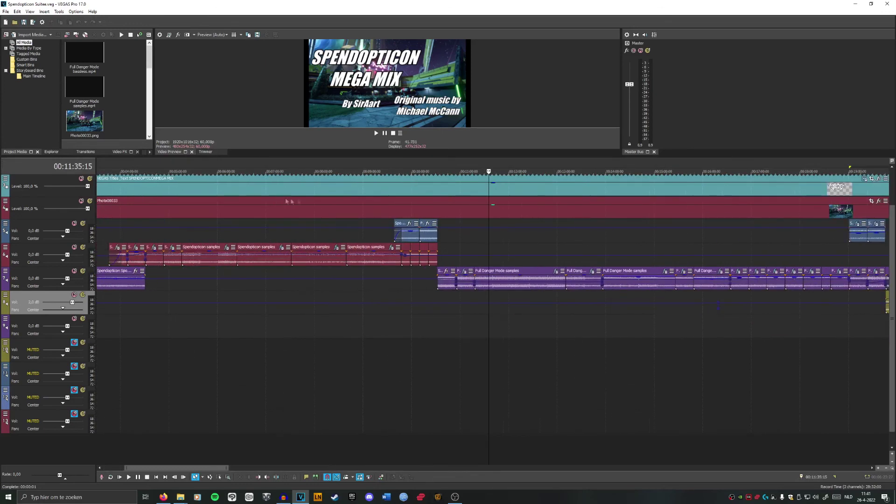
scroll(464, 204, down, 3)
click(382, 202)
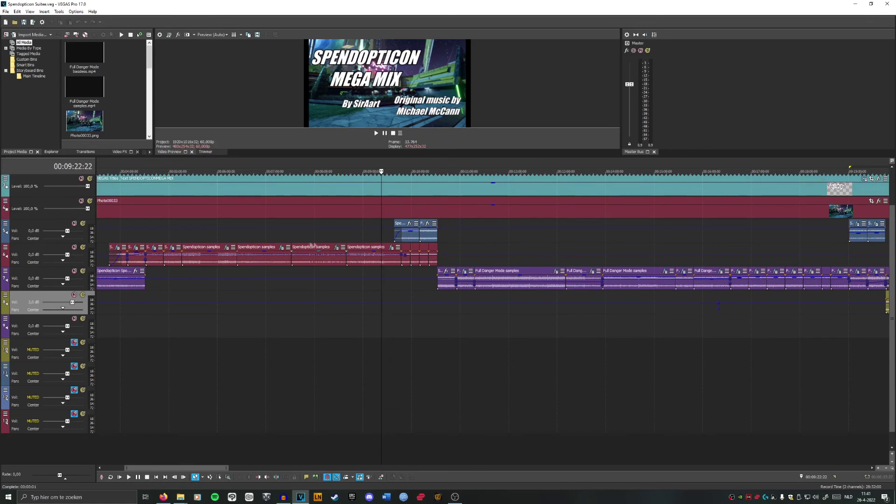
click(291, 166)
click(261, 167)
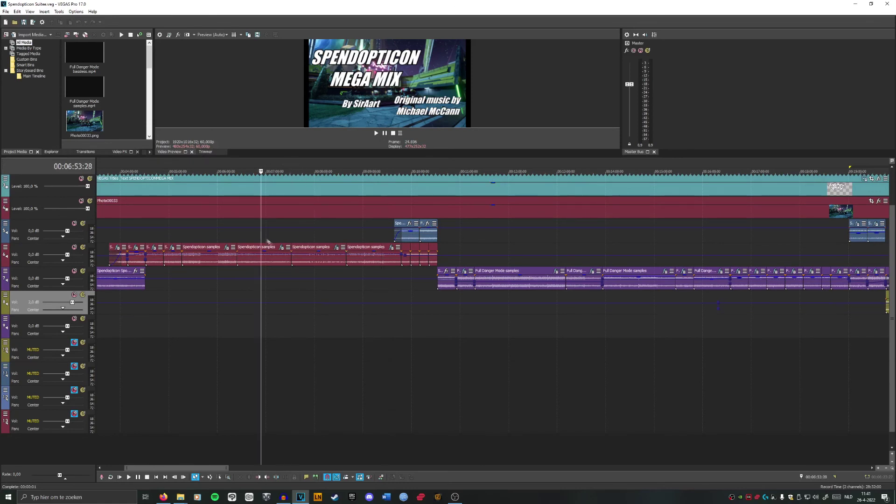
Step: Lower the master bus volume and play the Spendopticon samples from about 00:07:24 to about 00:07:35
click(286, 166)
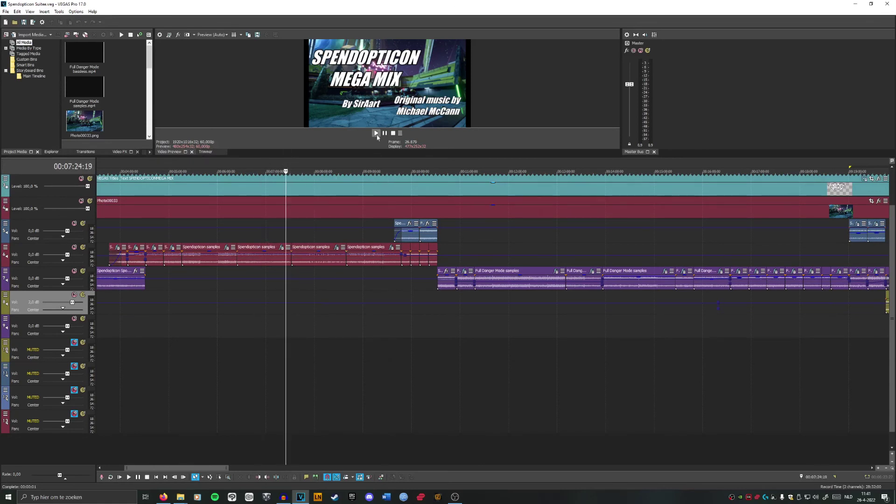
drag(630, 84, 633, 117)
click(376, 134)
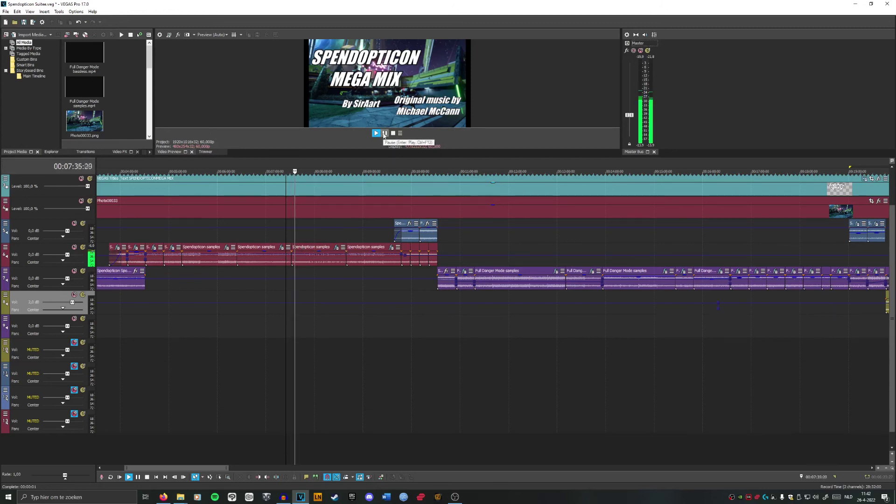
key(space)
Step: Select the third long Spendopticon samples clip and play the transition into it from about 00:07:27, pausing at about 00:07:36
click(306, 255)
scroll(444, 254, up, 1)
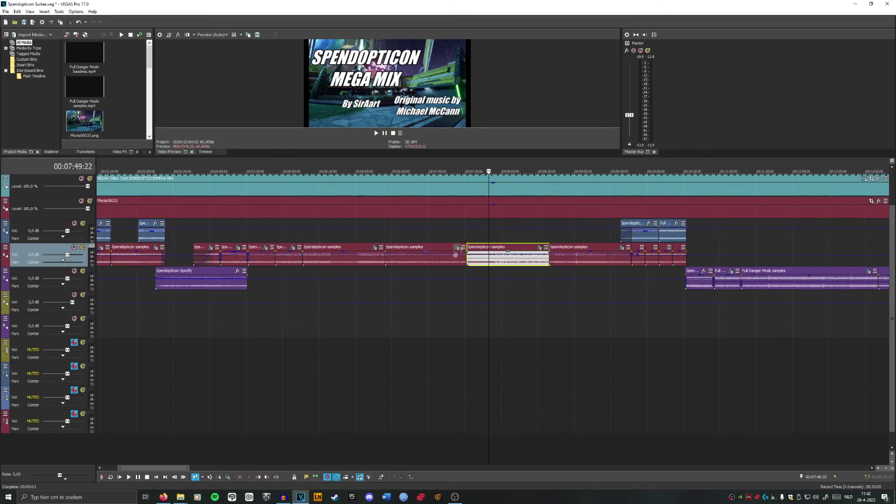
drag(470, 168, 463, 163)
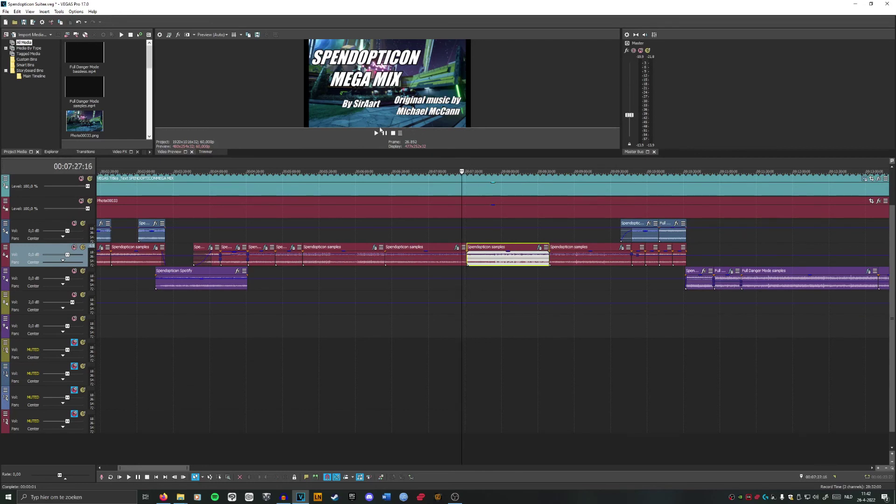
key(space)
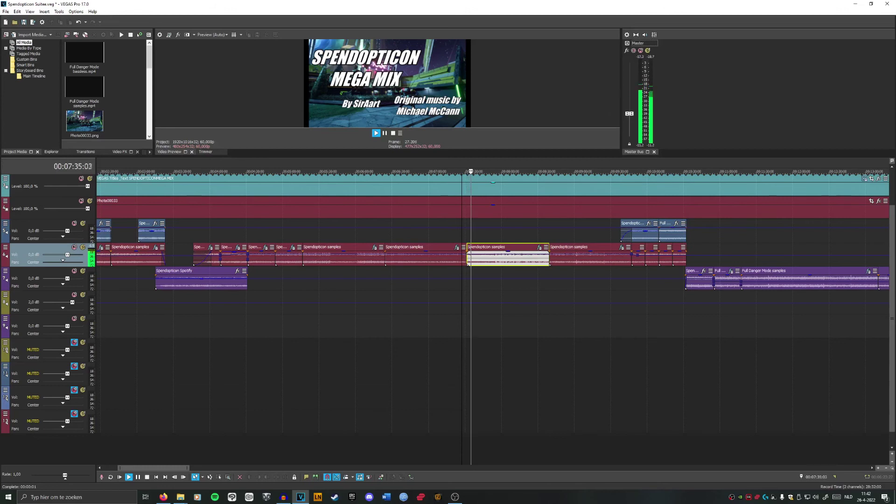
click(384, 133)
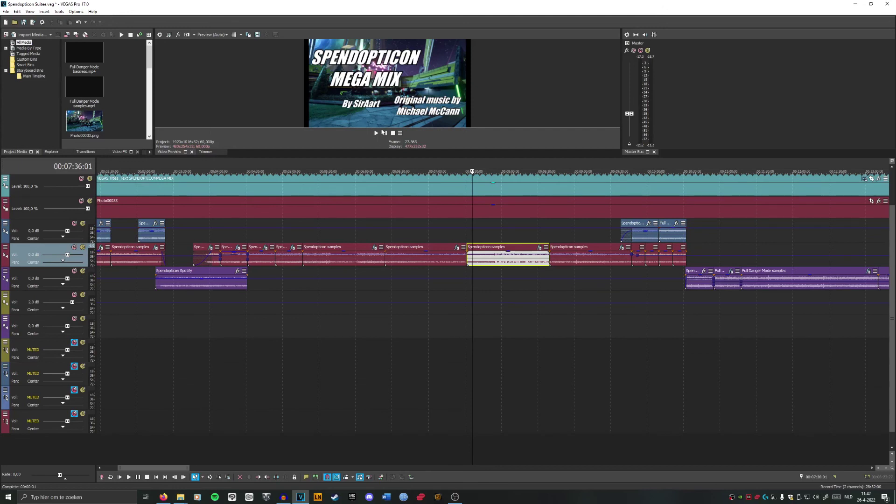
Step: Compare the Spendopticon and Full Danger Mode sections, moving the playhead to about 00:07:02, 00:04:53 and 00:13:26
scroll(462, 260, down, 4)
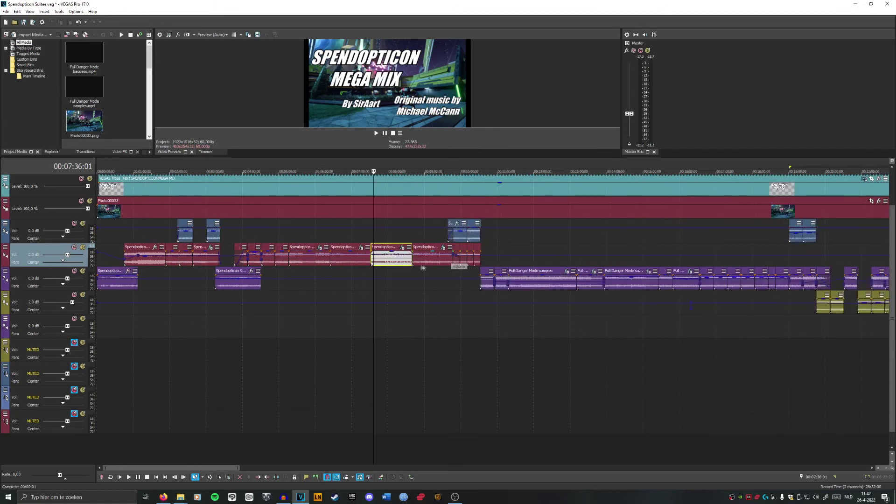
click(354, 164)
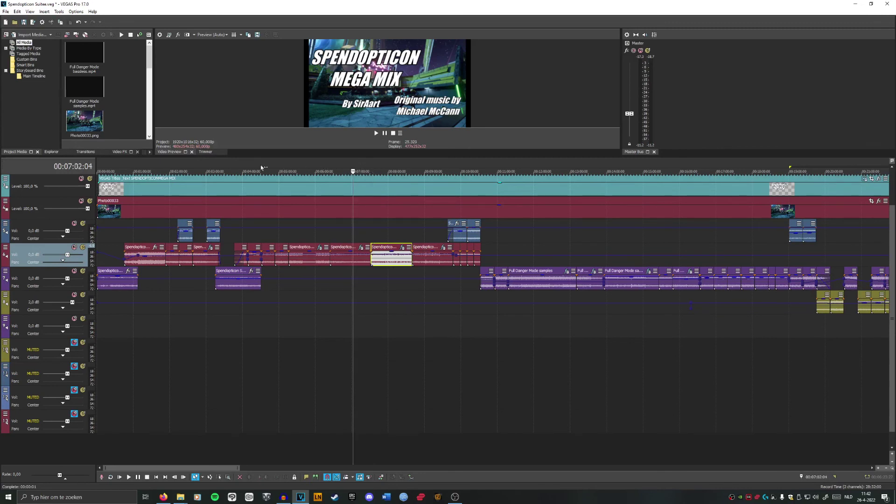
click(276, 162)
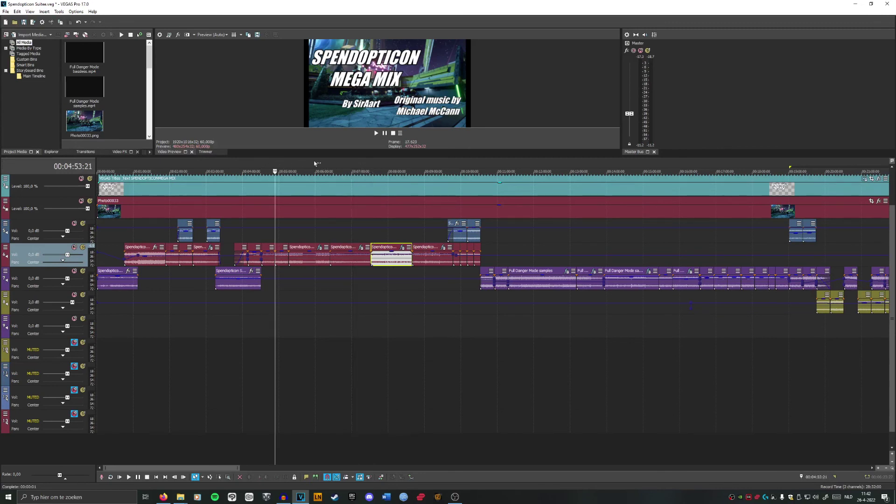
click(539, 171)
click(586, 164)
drag(216, 465, 172, 472)
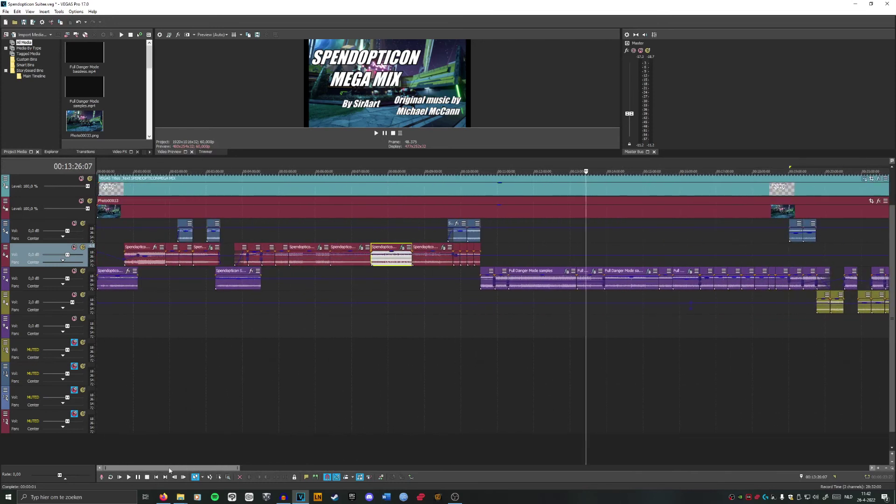
Step: Examine the first half of the Spendopticon samples section, moving the playhead to about 00:05:32, 00:04:20, 00:06:02 and 00:05:51
click(299, 163)
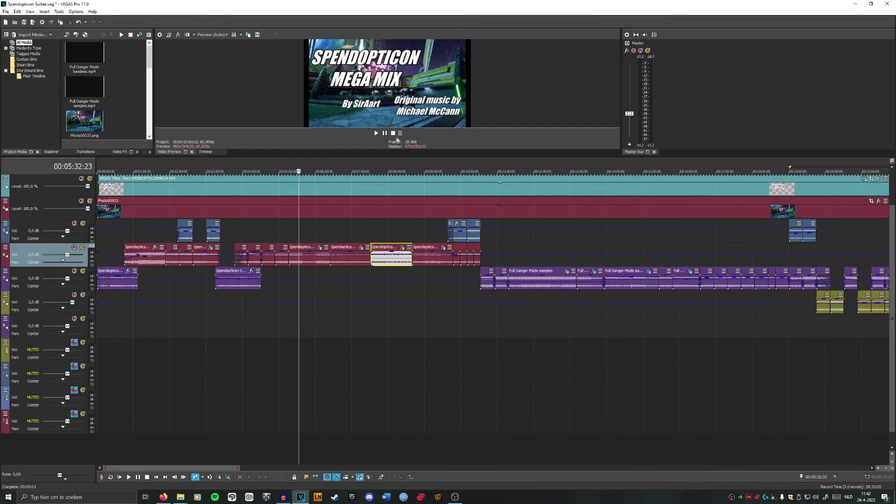
scroll(410, 357, up, 2)
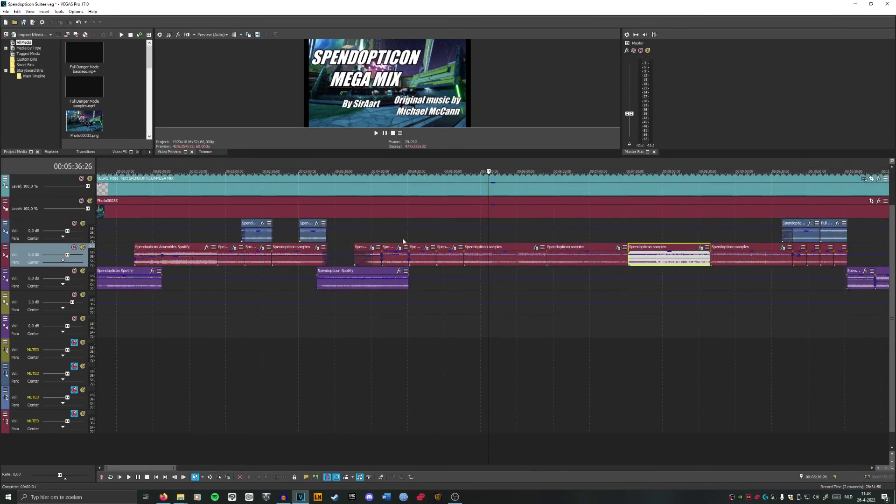
click(398, 163)
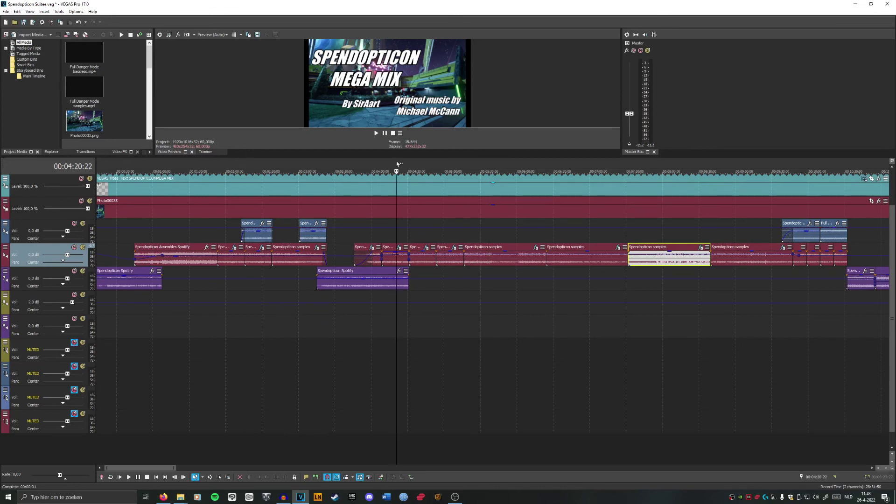
scroll(397, 161, down, 1)
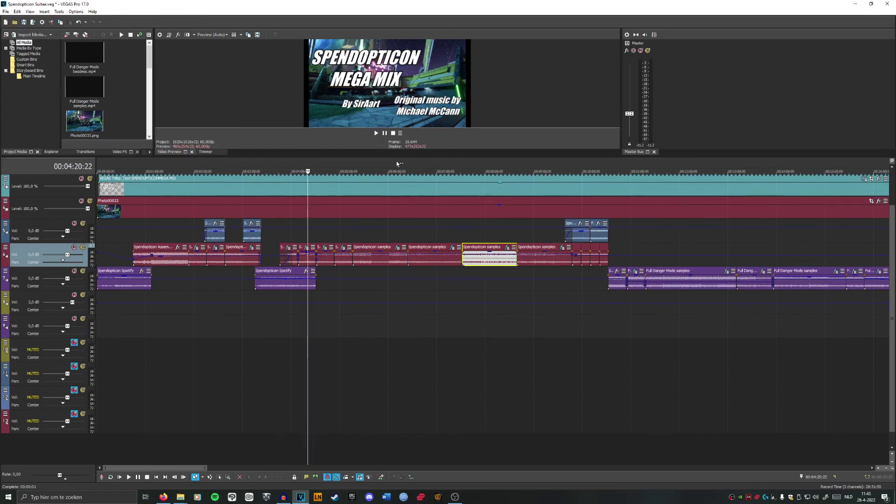
click(390, 163)
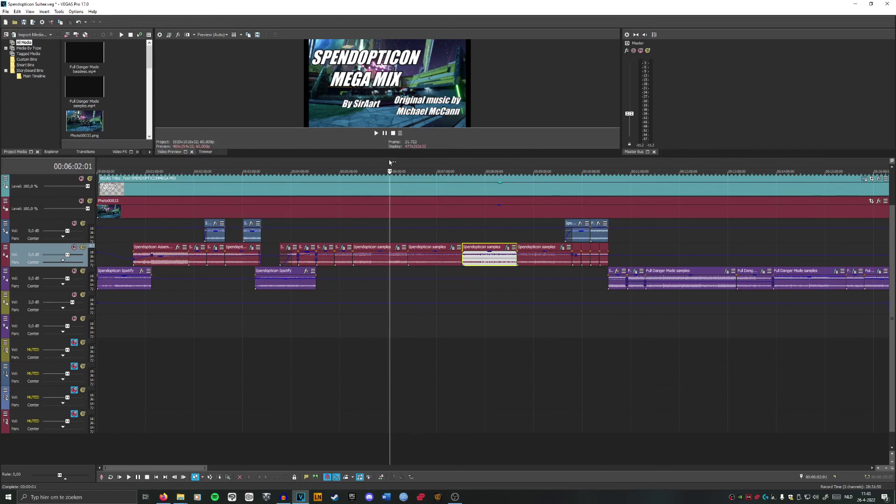
click(381, 164)
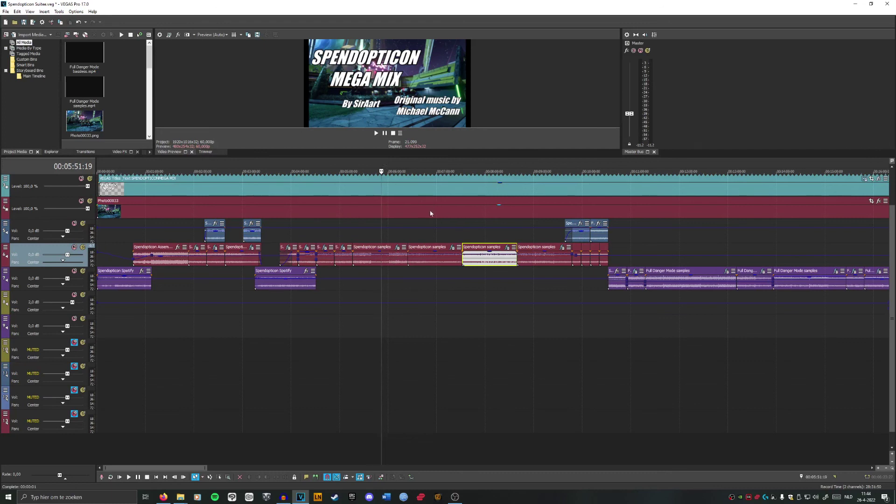
Step: Look over the Full Danger Mode samples section and the clips that follow it
scroll(432, 210, down, 2)
drag(211, 469, 241, 470)
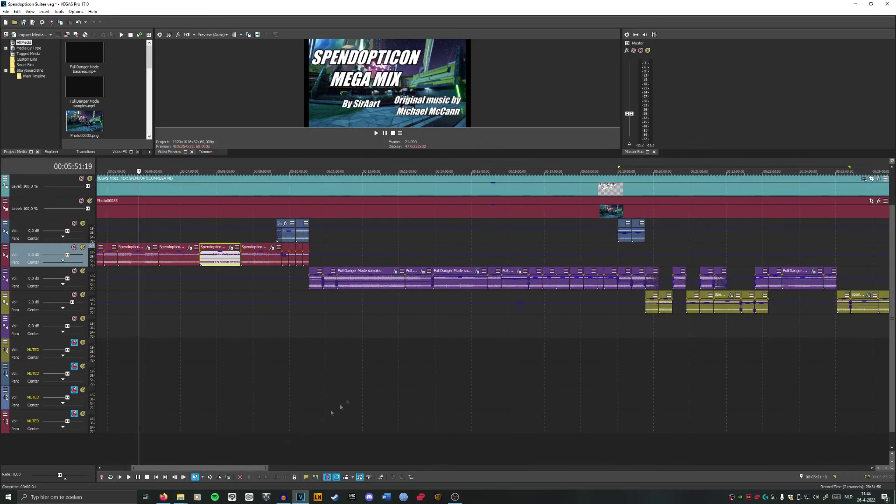